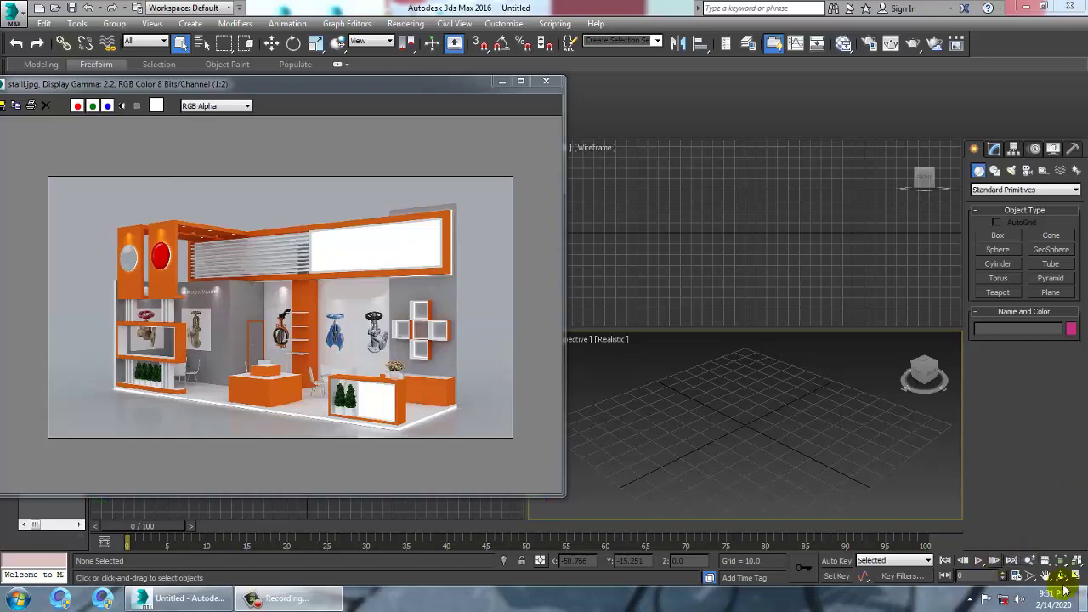
Create a floor plane about 209 long and 358 wide over the ground grid in the perspective view.
left_click_drag(320, 88, 614, 433)
left_click(1065, 304)
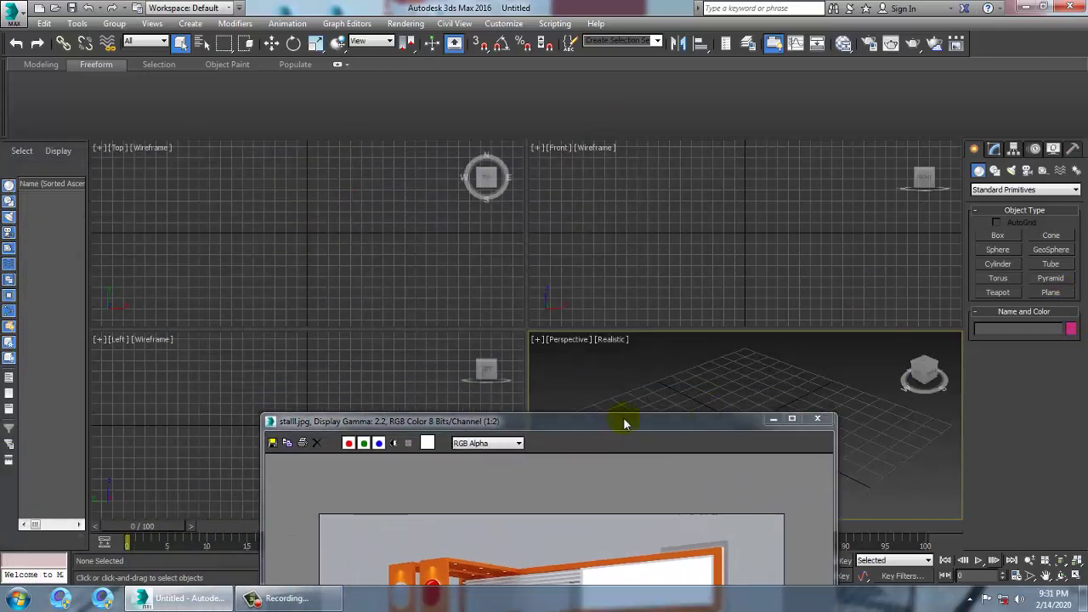
left_click_drag(525, 431, 298, 133)
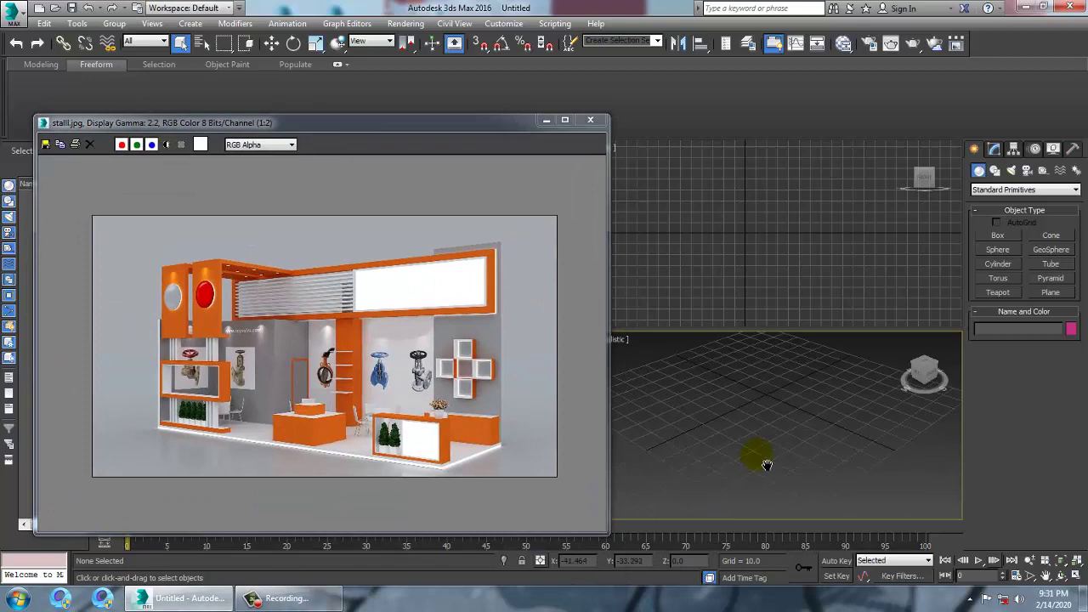
key("alt+w")
scroll(763, 391, "down", 4)
left_click_drag(449, 132, 321, 87)
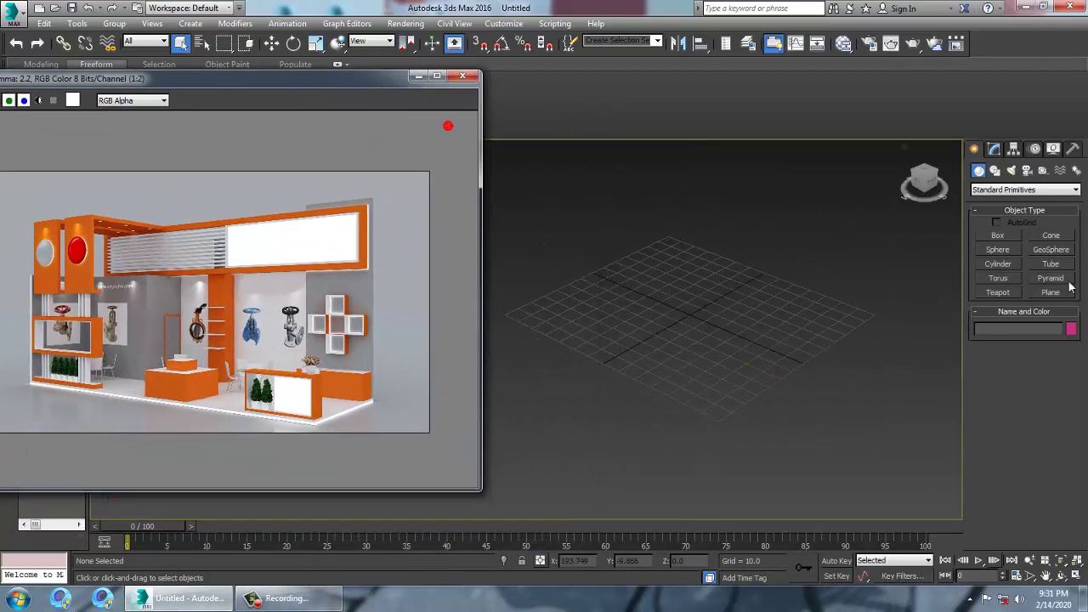
left_click(1050, 292)
left_click_drag(723, 179, 726, 553)
left_click_drag(251, 76, 739, 148)
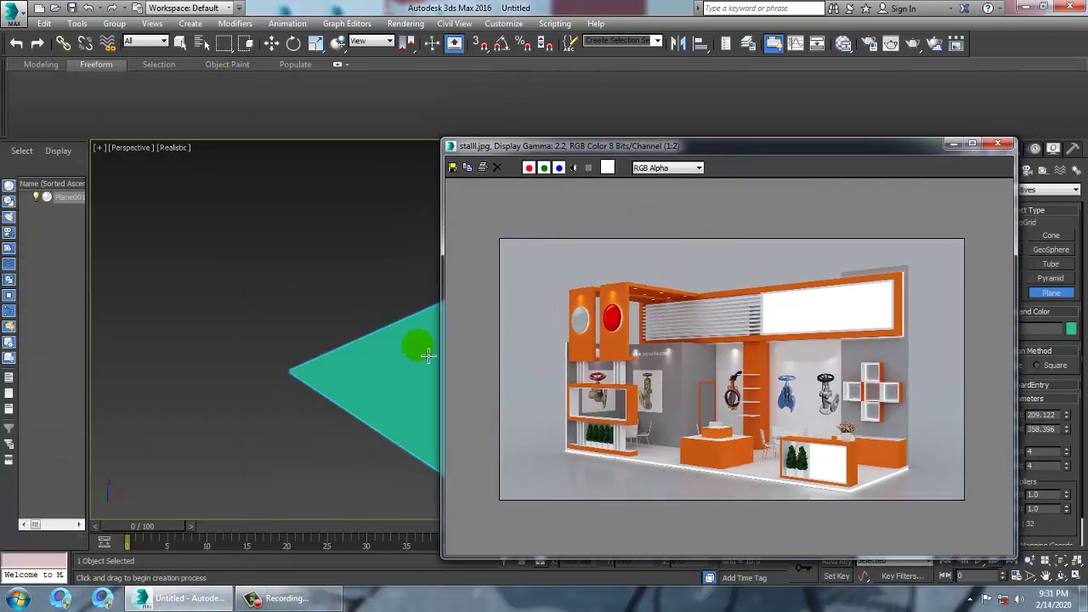
right_click(355, 320)
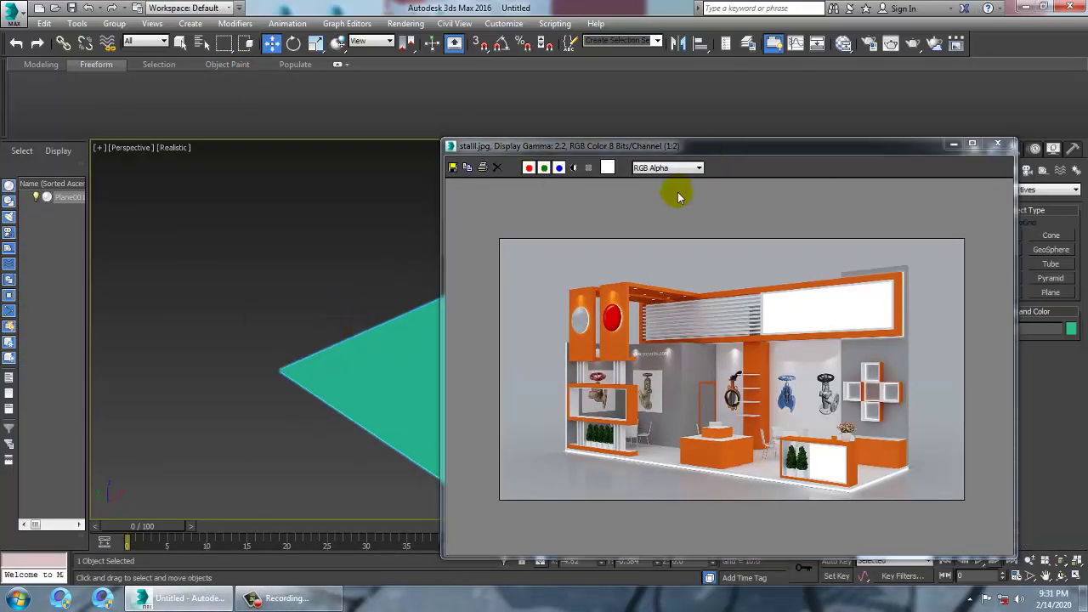
left_click_drag(734, 139, 735, 150)
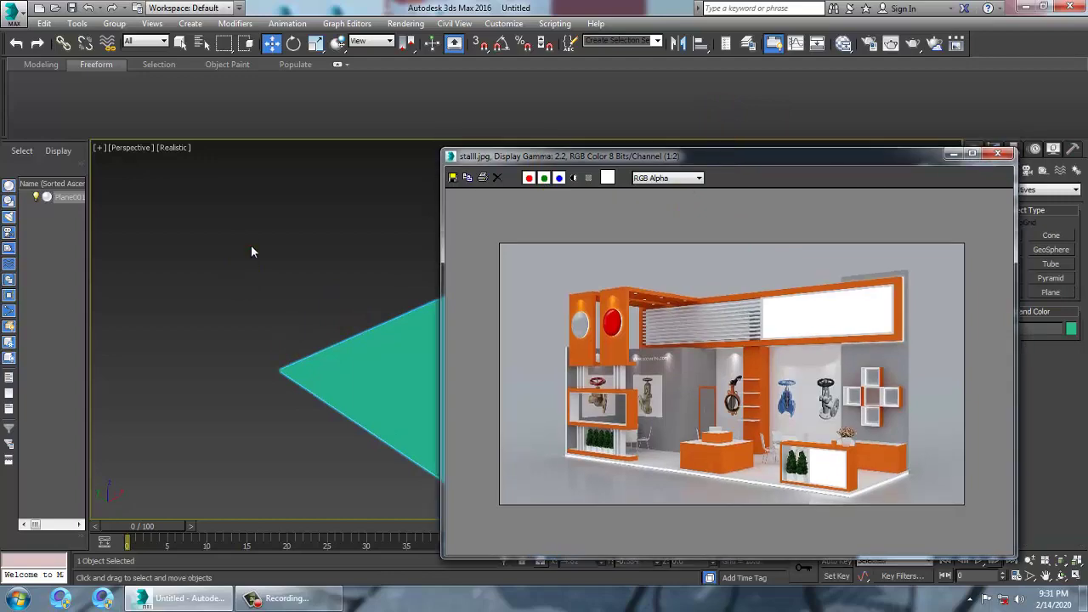
Draw an L-shaped AEC Extended wall, 5 wide and 96 high, along the plane's left and back edges in the top view.
left_click(251, 252)
key("alt+w")
scroll(236, 234, "down", 5)
left_click_drag(698, 161, 586, 446)
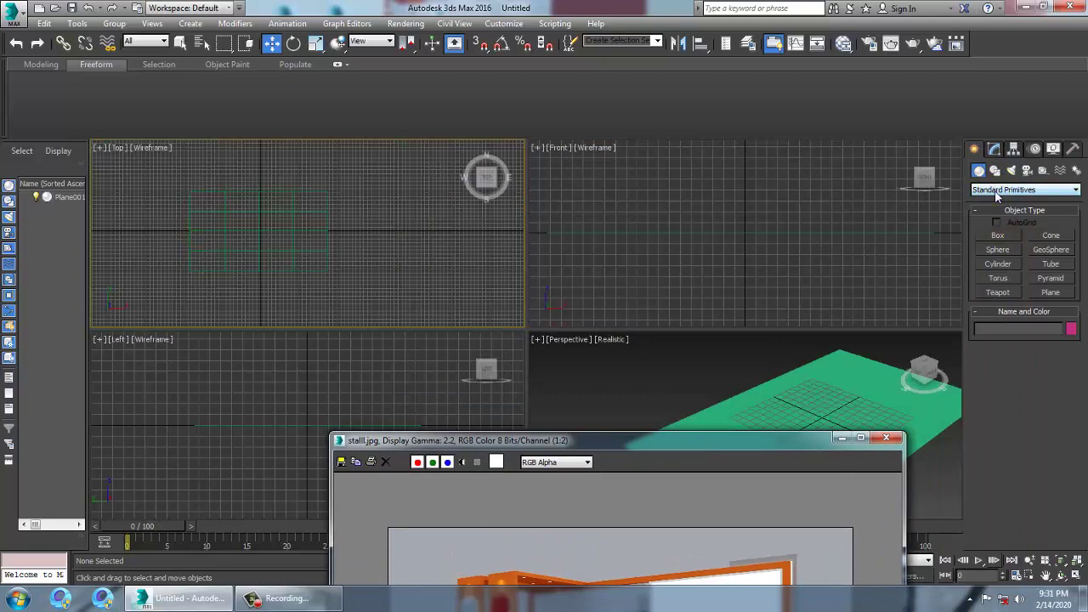
left_click(997, 190)
left_click(1013, 293)
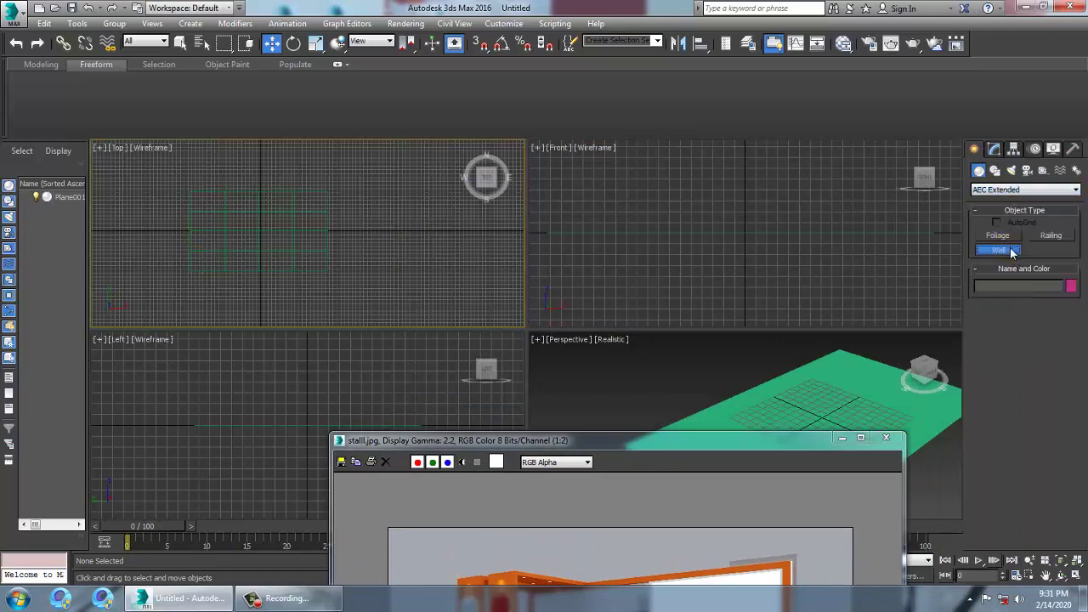
left_click(1011, 251)
key("alt+w")
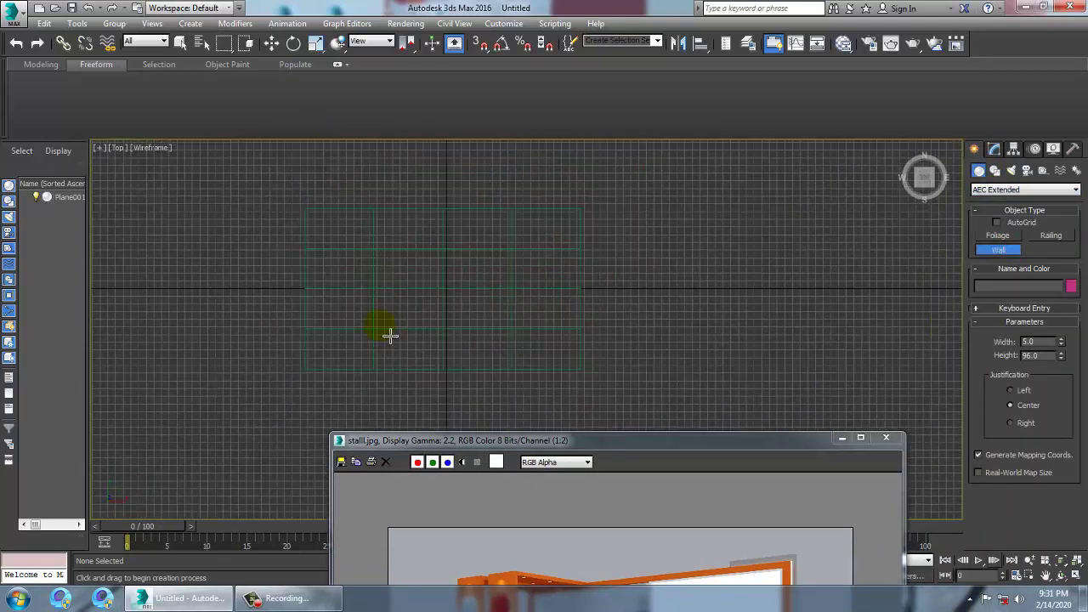
mouse_move(312, 380)
left_mouse_down()
mouse_move(298, 248)
mouse_move(313, 219)
left_mouse_up()
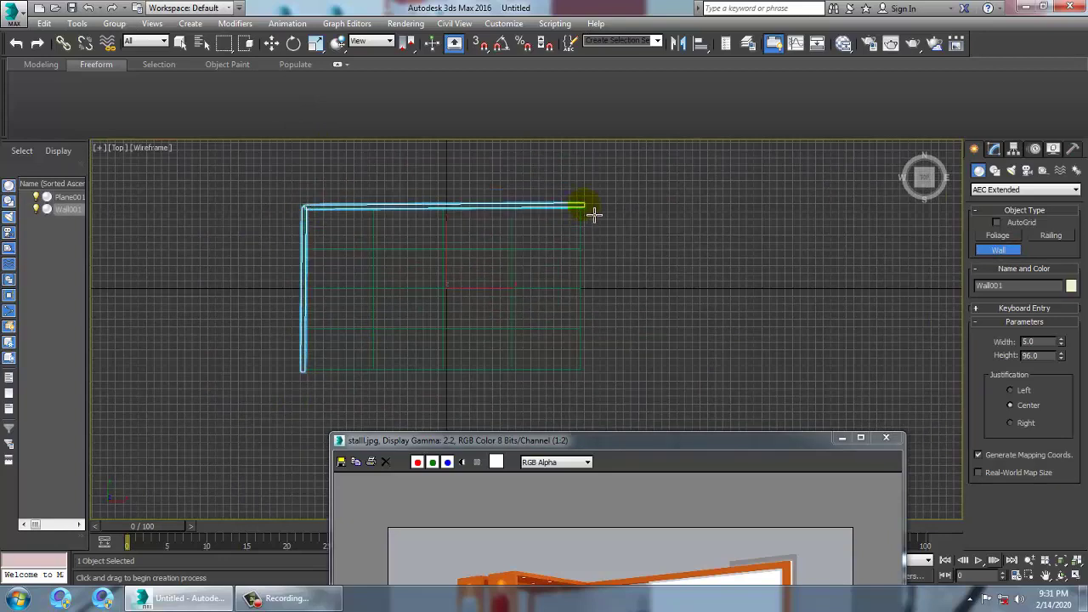
right_click(584, 204, "shift")
right_click(800, 302)
right_click(799, 301)
Scale the wall's height to about 130% along Z in the perspective view and turn on edged faces.
key("alt+w")
right_click(772, 381)
key("alt+w")
middle_click_drag(752, 374, 642, 396, "alt")
key("r")
left_click_drag(557, 343, 561, 366)
key("F4")
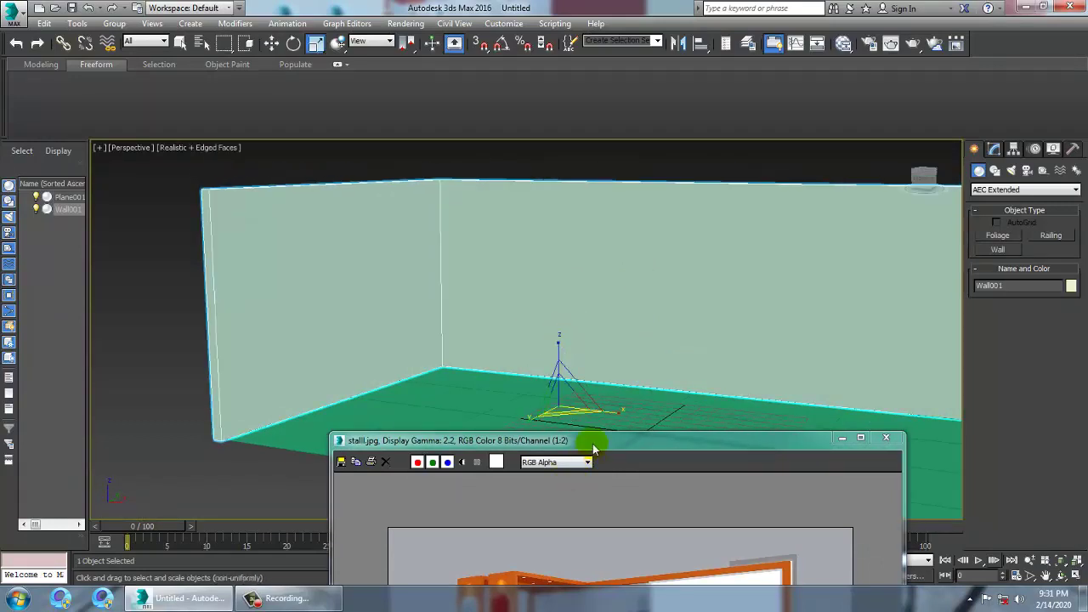
Check the stall's corner and back wall in the reference image and convert the wall to an editable poly.
left_click_drag(593, 444, 503, 140)
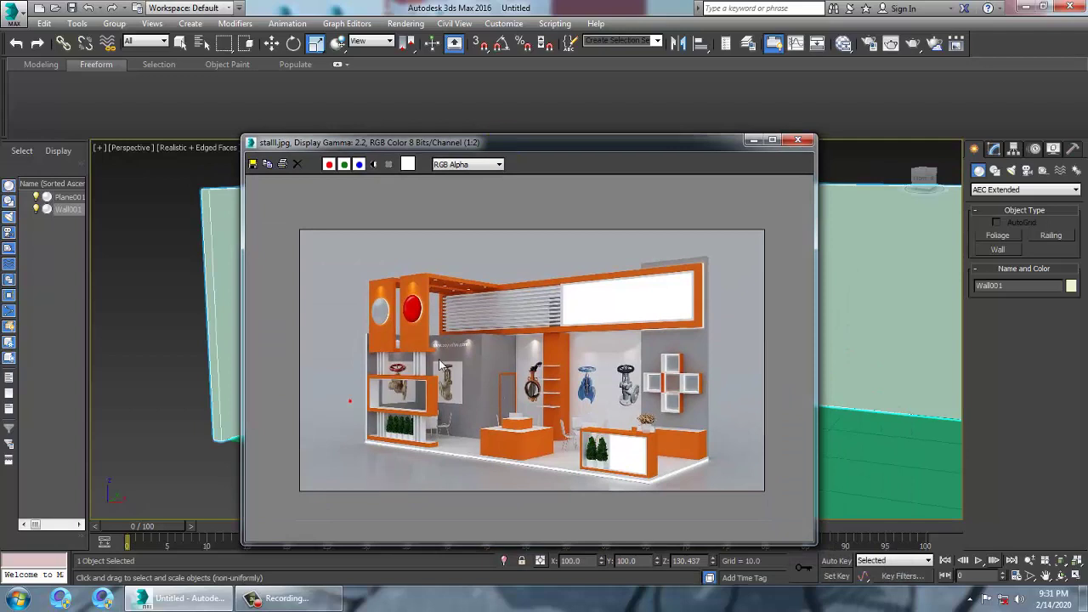
scroll(439, 361, "up", 2)
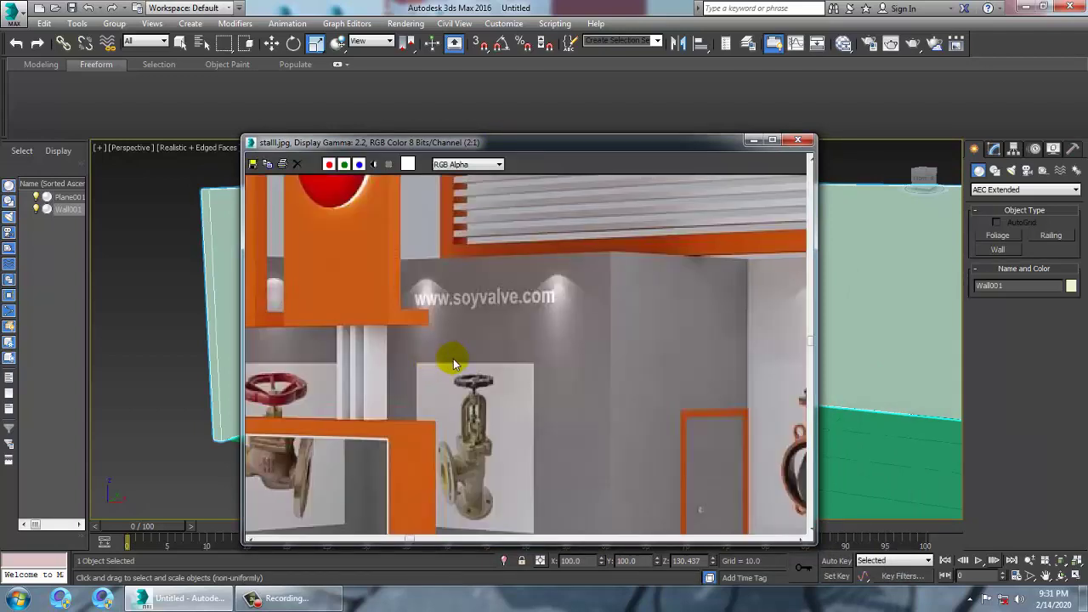
scroll(453, 360, "down", 1)
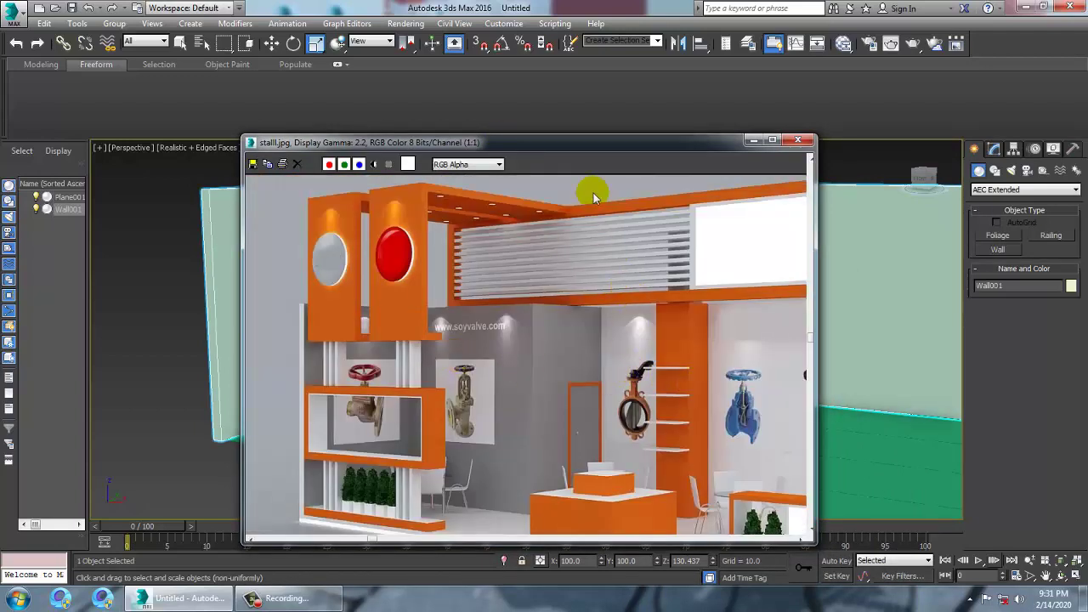
left_click_drag(633, 147, 604, 444)
key("w")
right_click(643, 234)
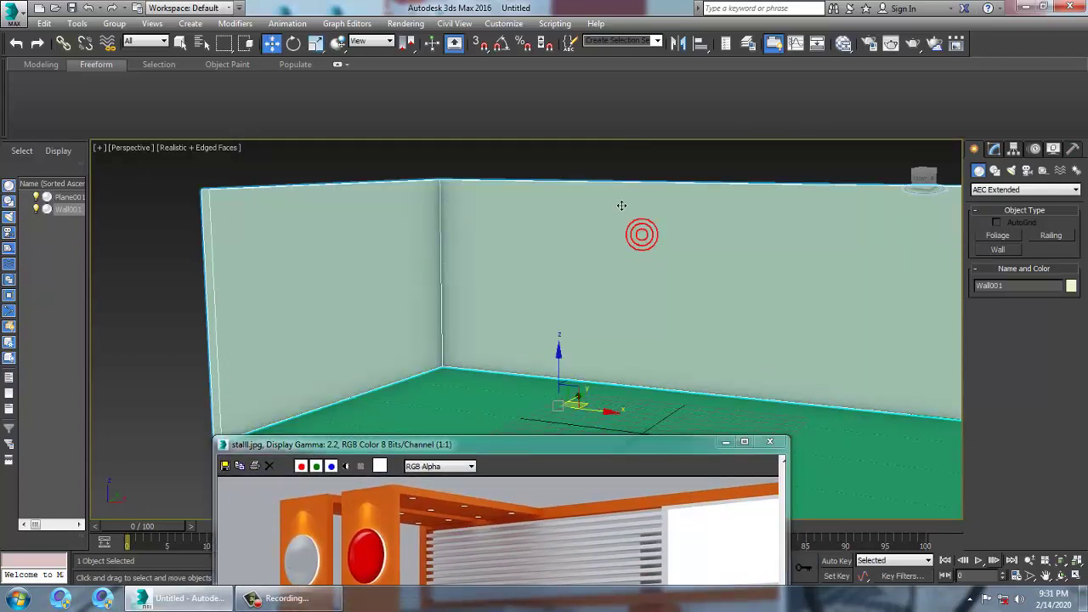
mouse_move(688, 329)
left_click(794, 339)
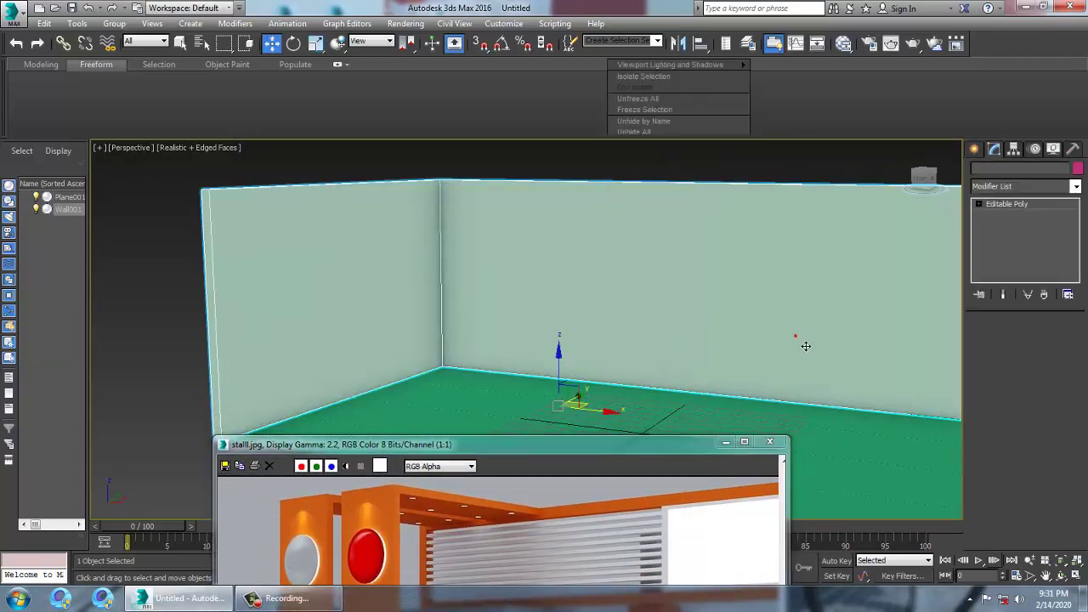
Insert a vertical edge loop with Swift Loop in the front view, just over a quarter along the back wall from its left end.
key("alt+w")
key("alt+w")
middle_click_drag(728, 226, 713, 267)
scroll(716, 252, "down", 3)
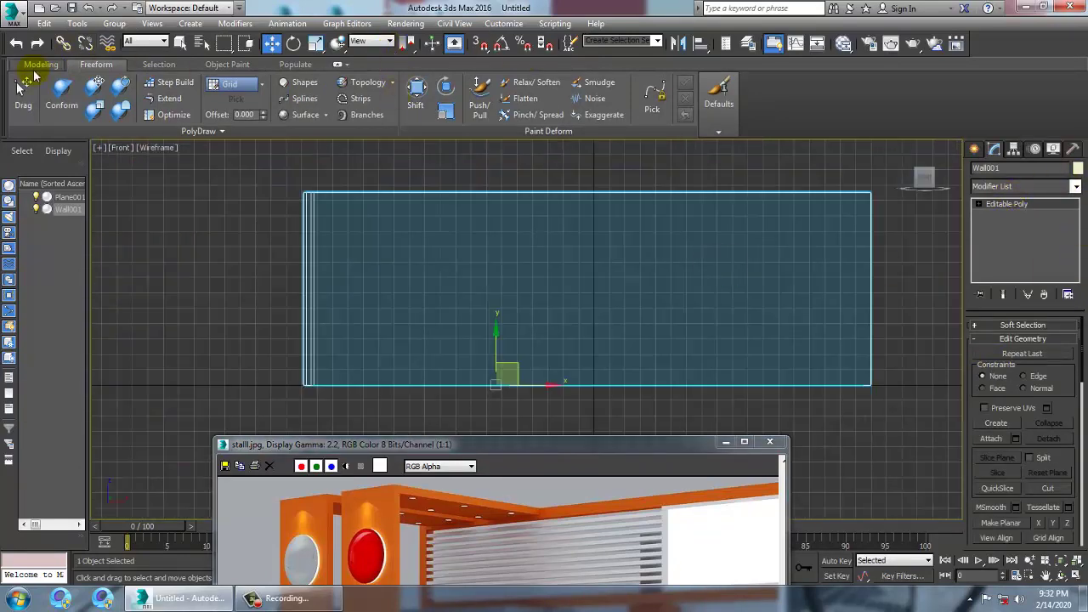
left_click(40, 65)
left_click(482, 82)
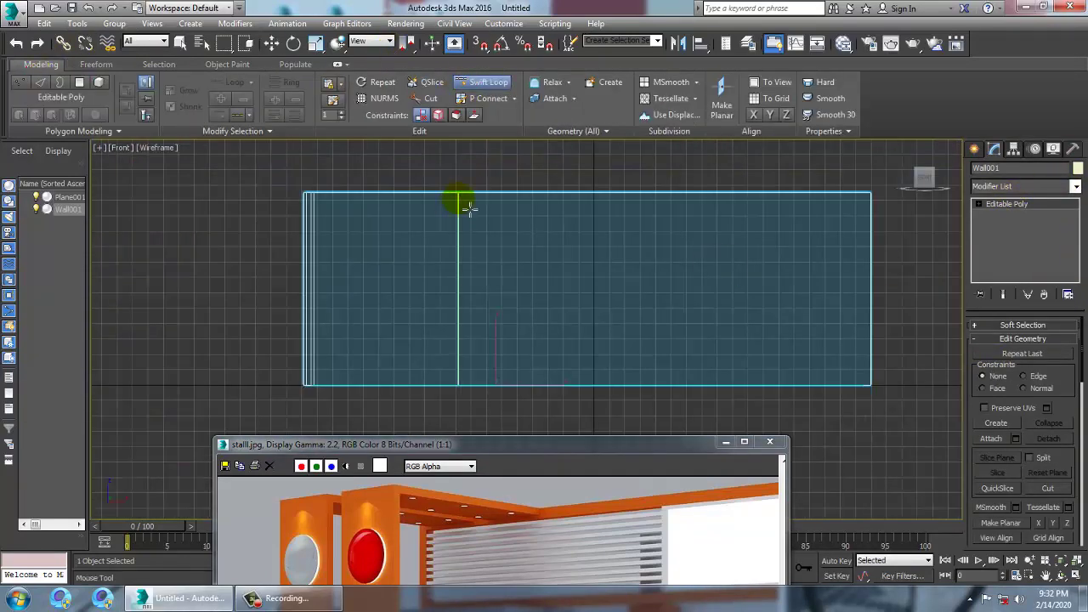
right_click(463, 199)
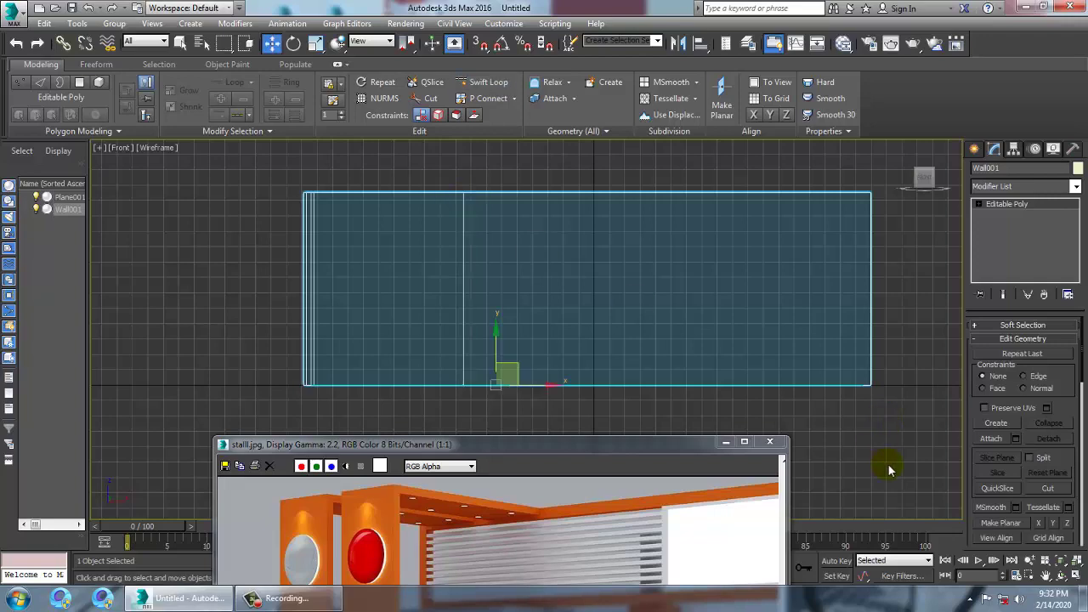
middle_click_drag(887, 467, 864, 433)
Select the vertices of the back wall's vertical loop and move them along X to about -72.
left_click_drag(616, 442, 465, 140)
left_click(874, 335)
key("alt+w")
middle_click_drag(825, 369, 796, 355)
key("alt+w")
scroll(817, 343, "down", 3)
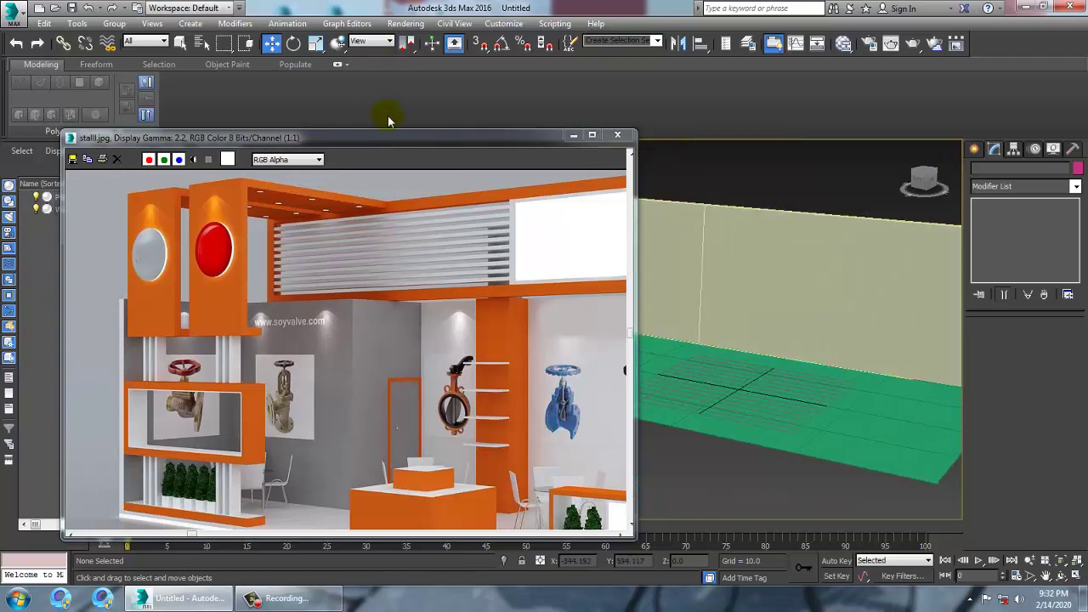
left_click_drag(407, 137, 344, 71)
middle_click_drag(748, 318, 796, 318, "alt")
left_click(717, 255)
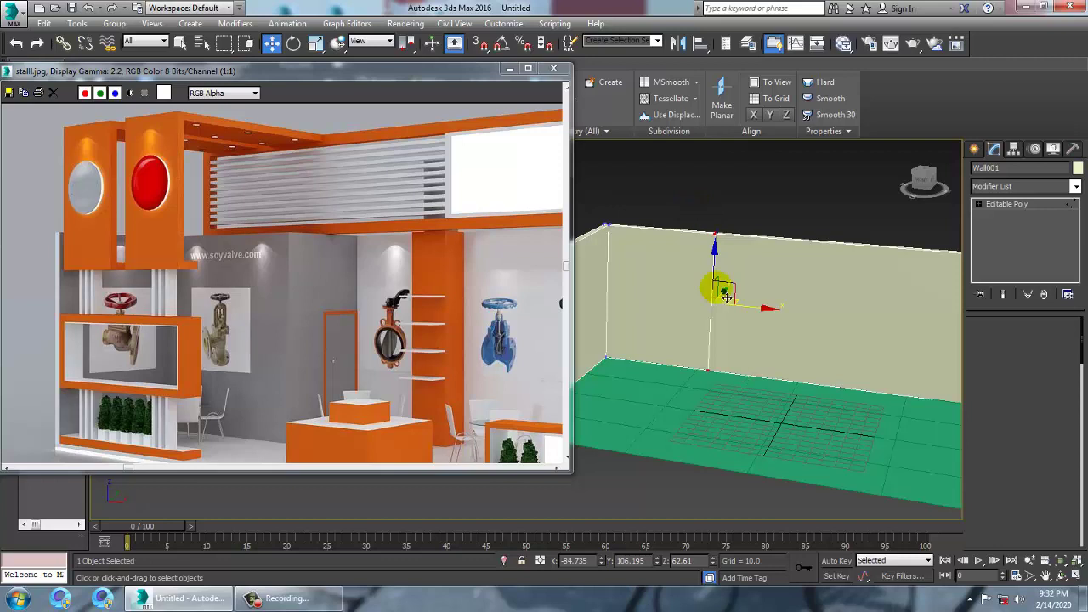
key("1")
left_click_drag(753, 459, 754, 457)
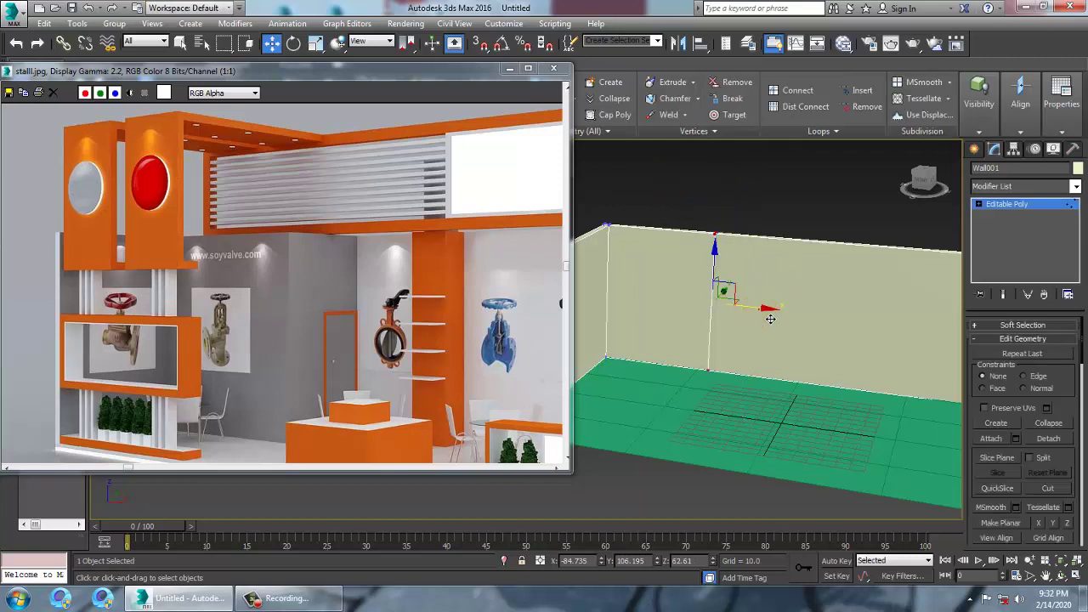
left_click(978, 204)
middle_click_drag(772, 269, 749, 245, "alt")
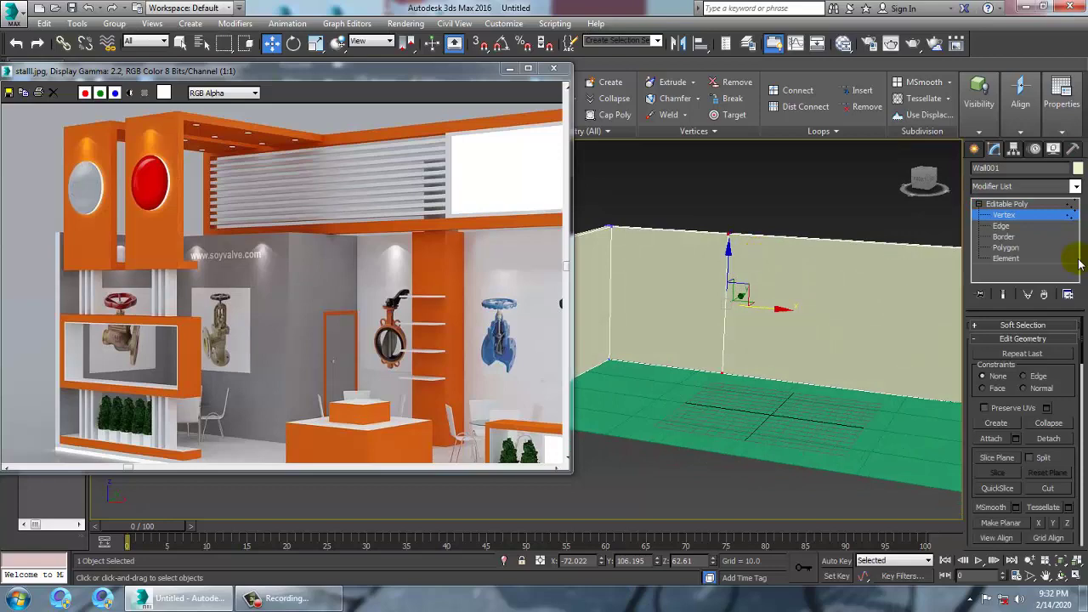
Extrude the back wall polygon between the corner and the vertical loop by about 70.32.
left_click(1005, 247)
left_click(721, 319)
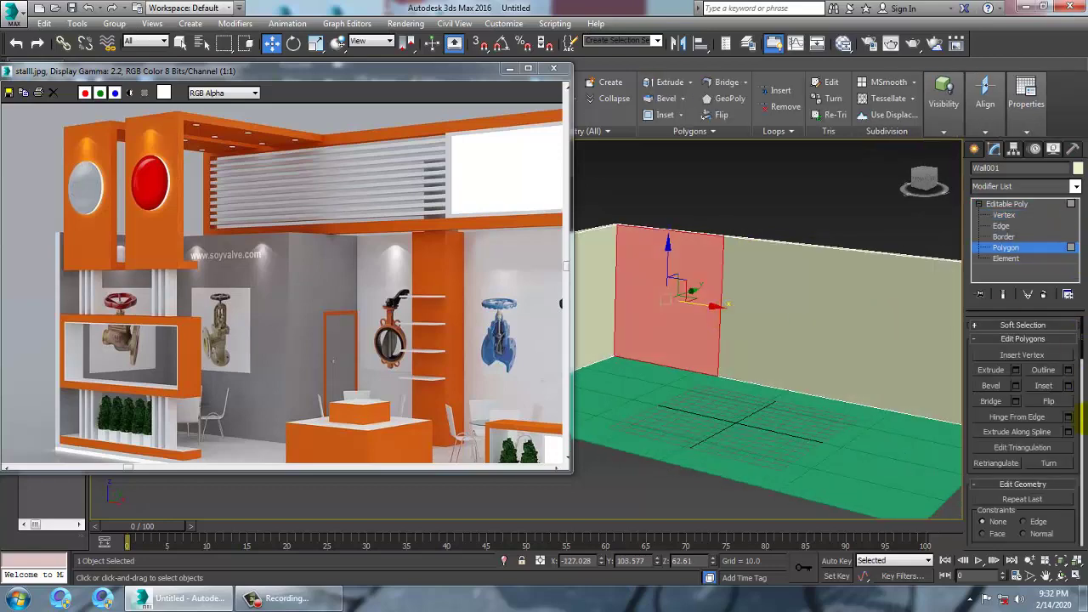
left_click(1015, 369)
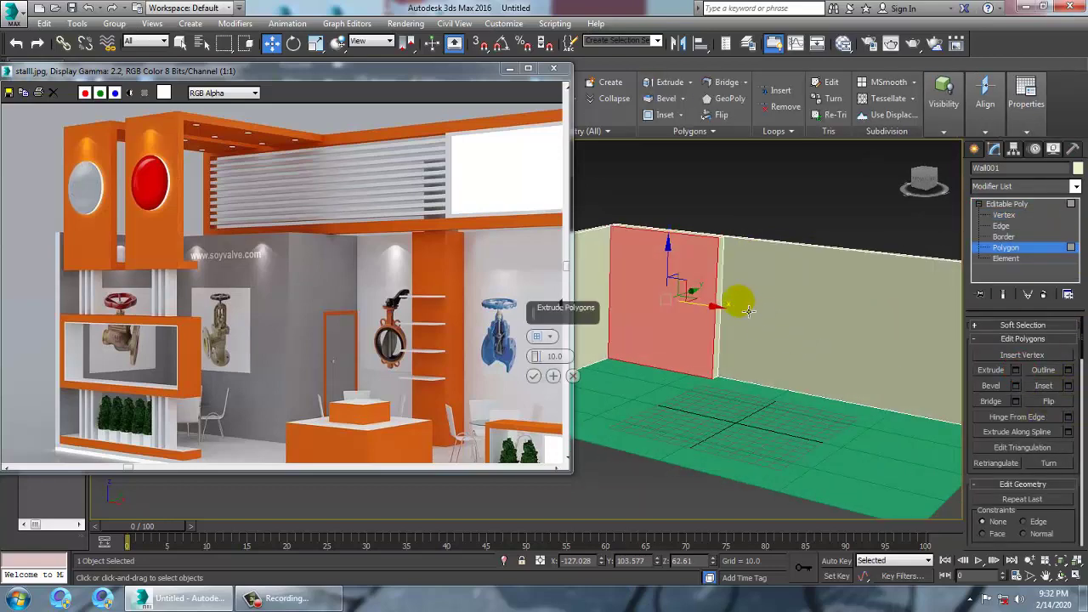
left_click_drag(534, 356, 406, 42)
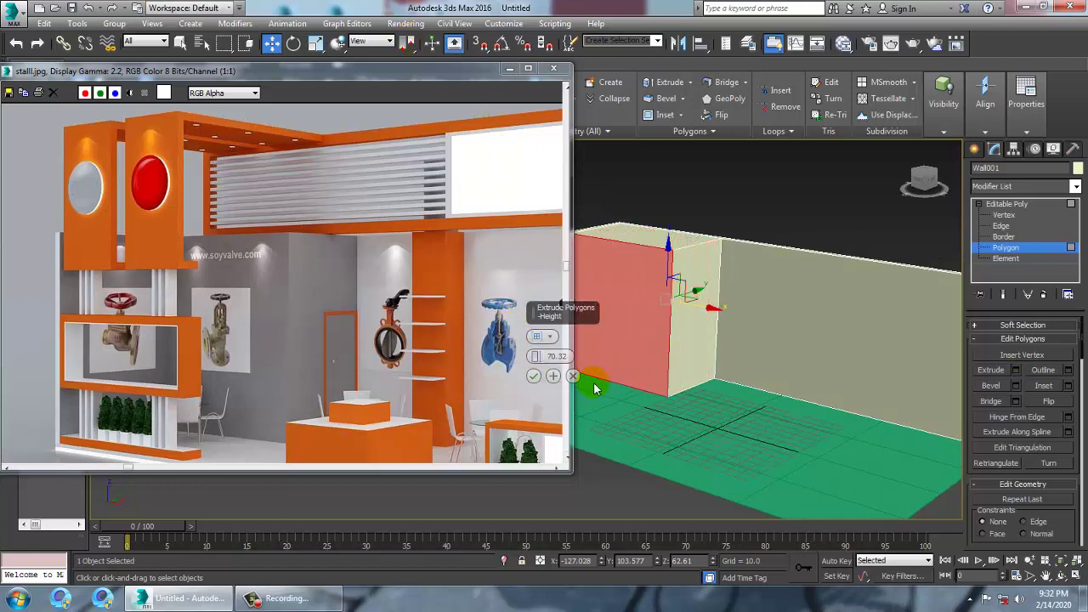
left_click(532, 376)
Widen the extruded block by moving its outer side vertices slightly along positive X, and leave vertex editing.
middle_click_drag(811, 357, 792, 277, "alt")
left_click(433, 251)
key("1")
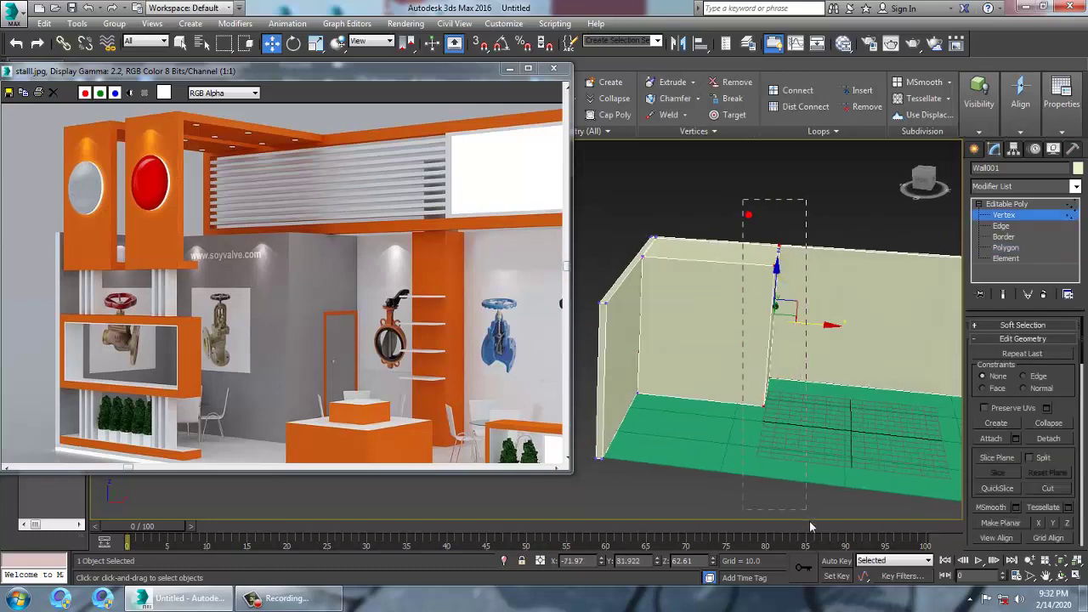
left_click_drag(830, 330, 850, 335)
middle_click_drag(790, 333, 751, 329, "alt")
left_click(1016, 205)
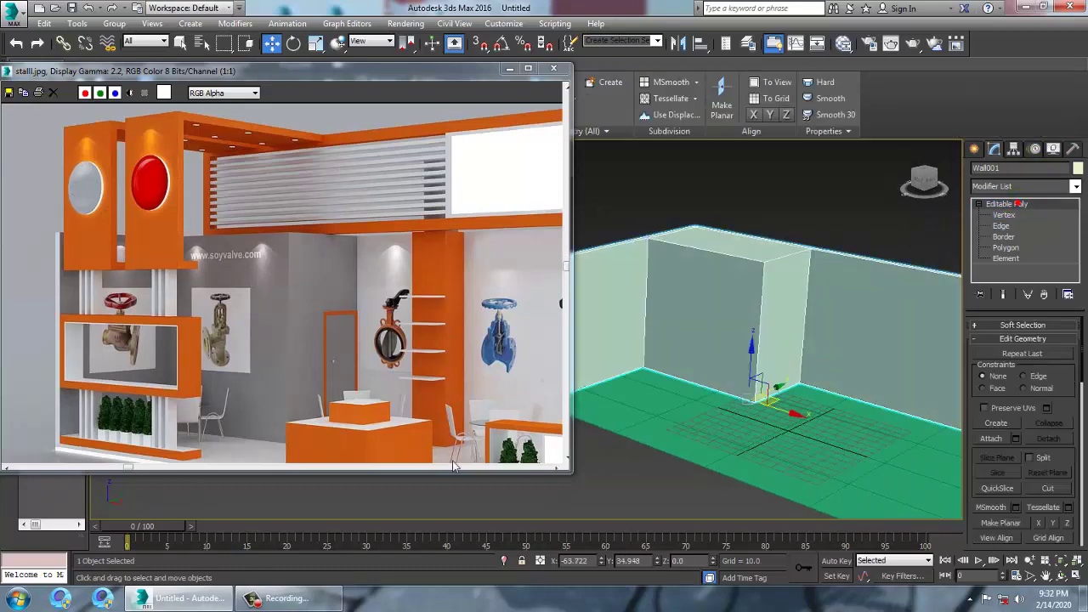
Create a box about 8 long, 160 wide and 8 high along the floor's front edge, starting at the left wall.
middle_click_drag(852, 313, 873, 279)
key("alt+w")
left_click_drag(418, 72, 442, 420)
key("alt+w")
scroll(518, 281, "up", 6)
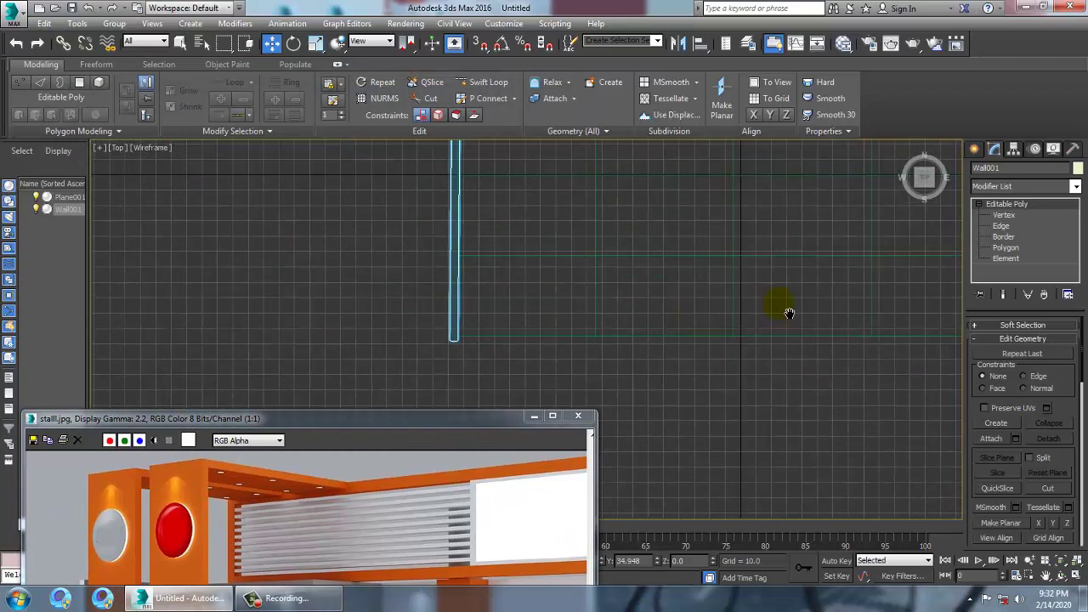
left_click(974, 148)
left_click_drag(355, 415, 279, 320)
left_click(984, 191)
left_click(999, 202)
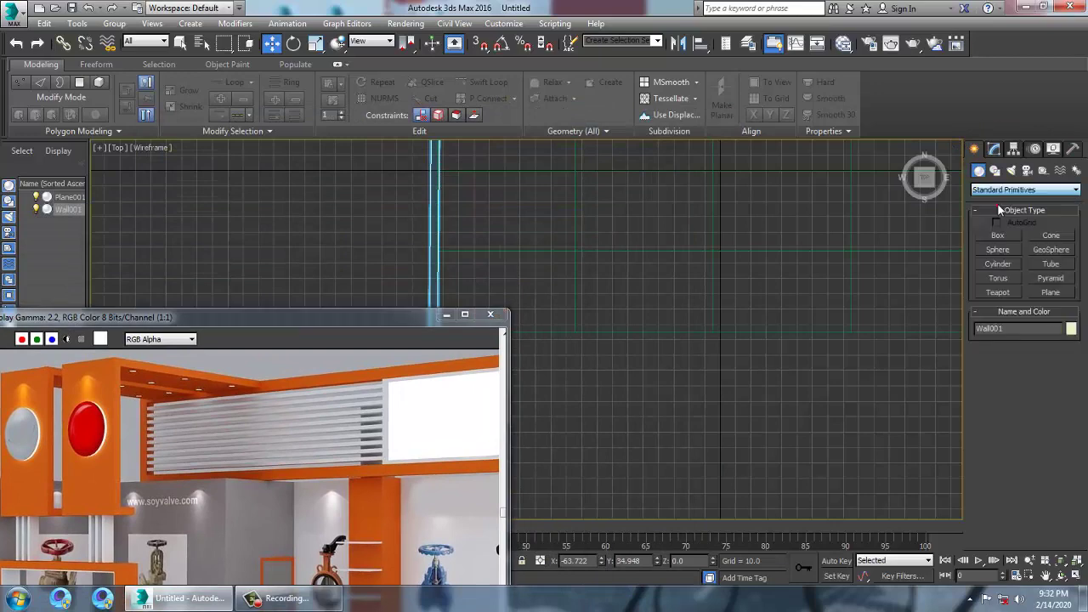
left_click(997, 236)
middle_click_drag(460, 247, 541, 274)
left_click_drag(531, 271, 777, 281)
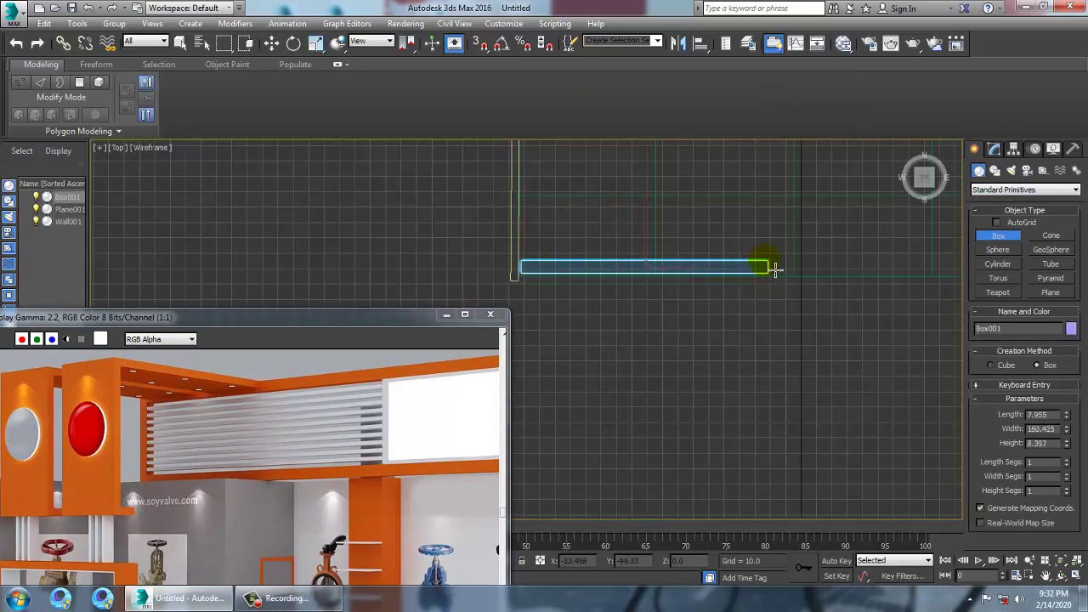
left_click(775, 268)
key("w")
Scale the base box down in height in the perspective view to compare it with the reference image.
key("alt+w")
right_click(777, 383)
key("alt+w")
middle_click_drag(702, 360, 670, 361, "alt")
scroll(687, 345, "up", 3)
key("r")
left_click_drag(233, 322, 255, 110)
middle_click_drag(756, 387, 791, 377, "alt")
left_click_drag(621, 297, 627, 337)
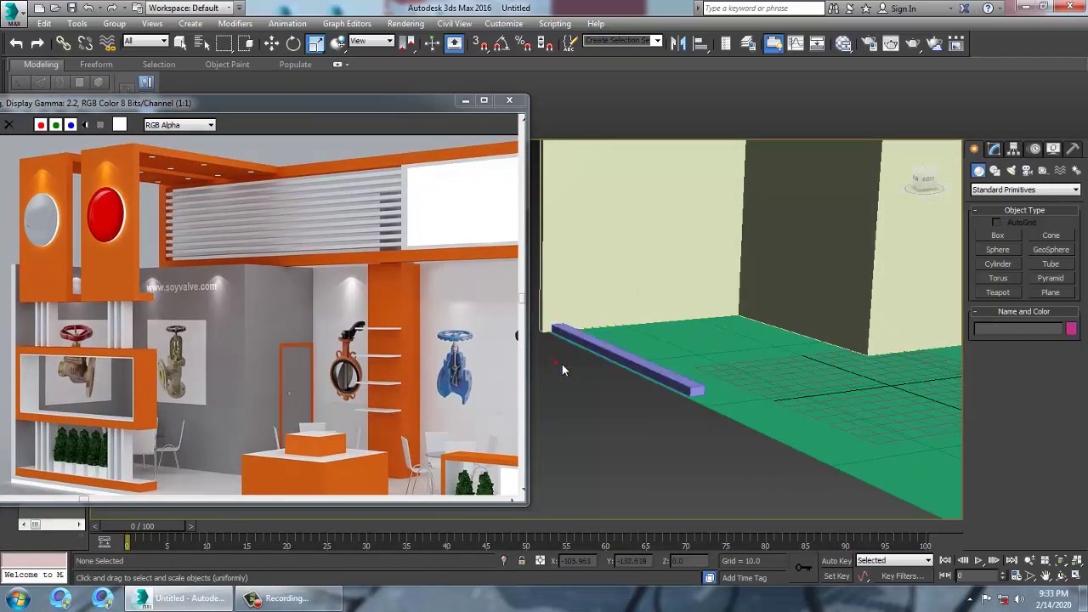
Scale the base box up slightly in height and nudge it along Y to about -97.9.
key("r")
left_click_drag(570, 377, 545, 380)
key("r")
middle_click_drag(703, 367, 683, 374, "alt")
left_click_drag(594, 308, 597, 298)
key("w")
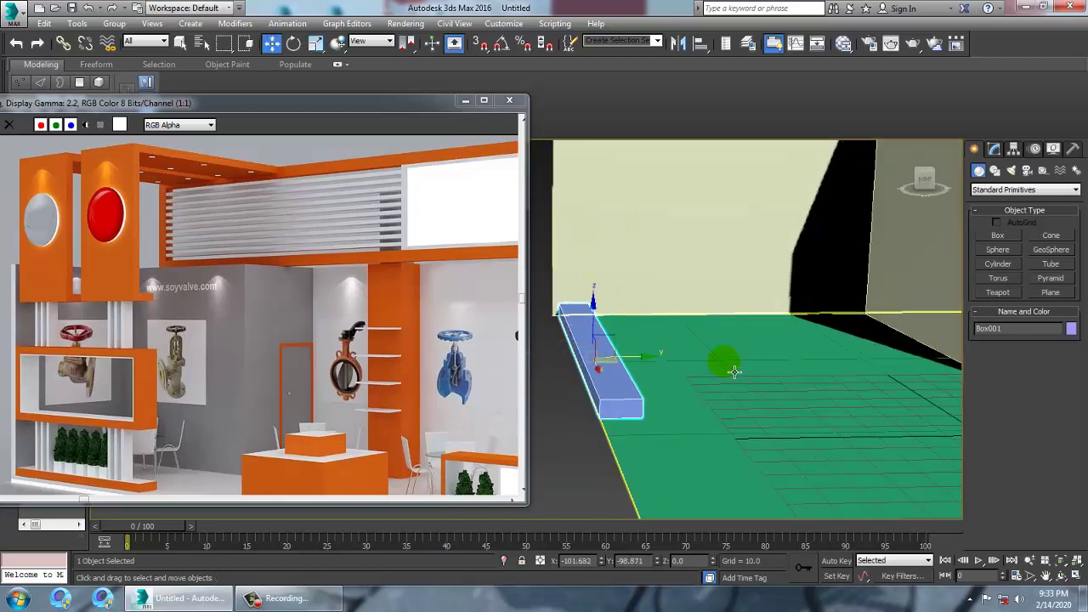
left_click_drag(665, 368, 661, 368)
middle_click_drag(661, 368, 771, 367, "alt")
Convert the base box to Editable Poly and pull its outer end vertices back in line with the wall's edge in the front view.
key("alt+w")
middle_click_drag(816, 259, 791, 260)
key("alt+w")
middle_click_drag(713, 263, 970, 259)
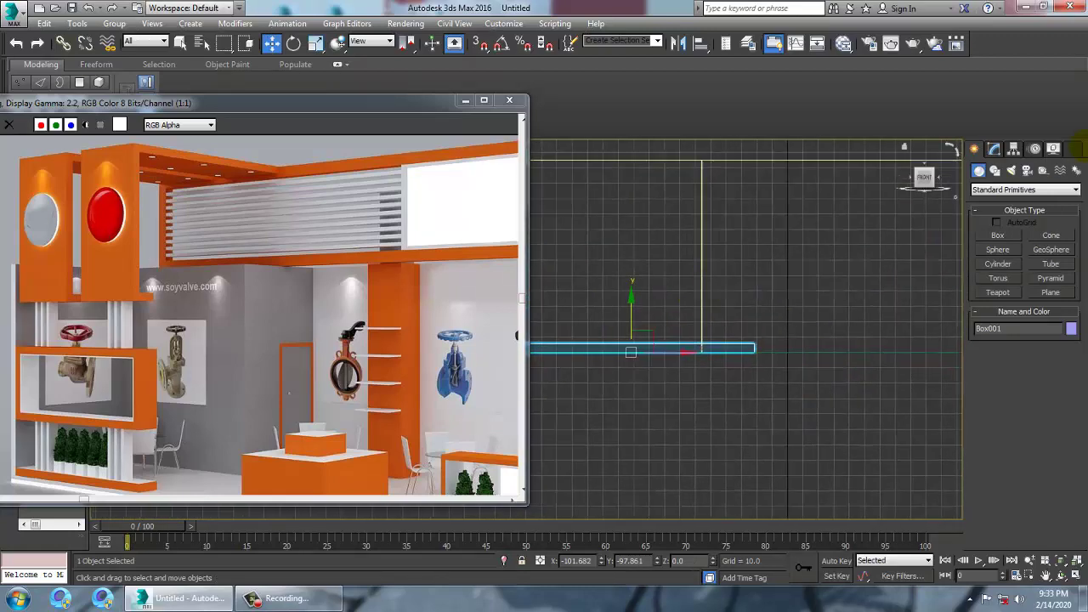
left_click(993, 146)
left_click(1024, 187)
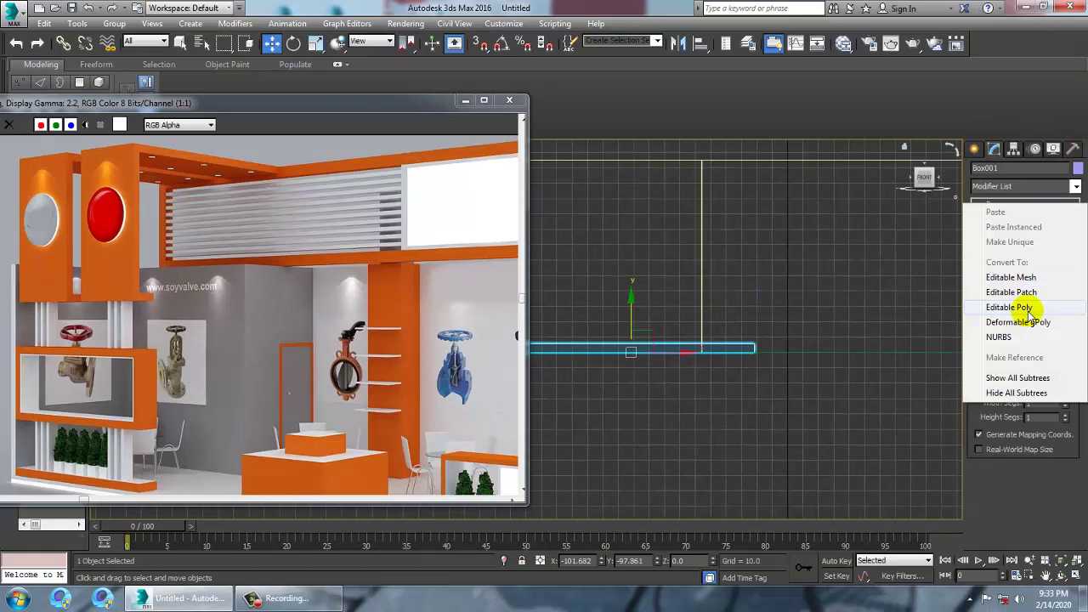
left_click(926, 308)
key("1")
left_click_drag(791, 311, 702, 401)
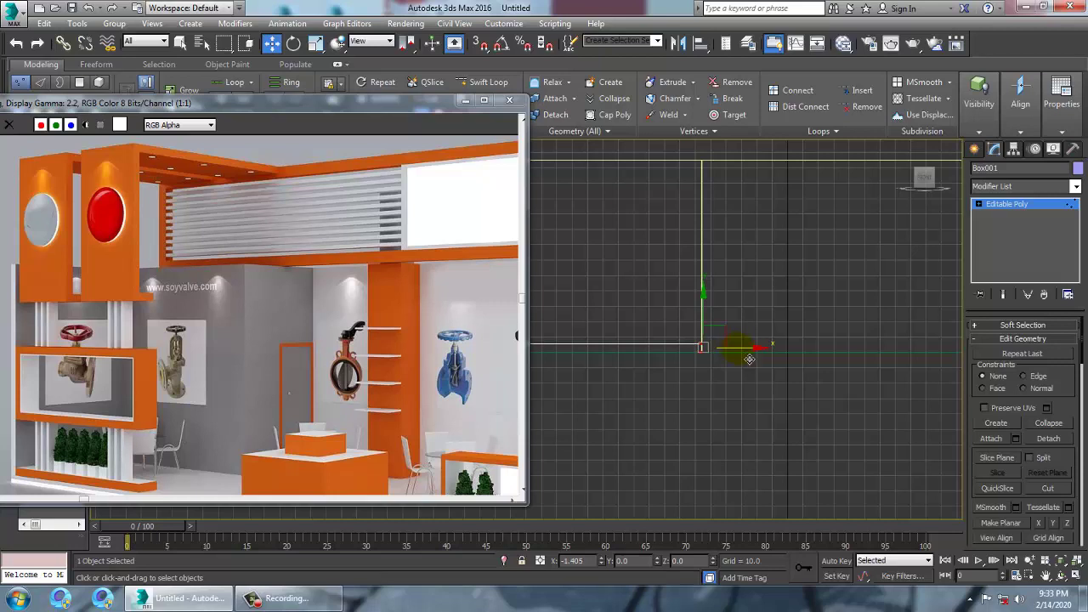
left_click(1045, 202)
middle_click_drag(633, 279, 729, 296)
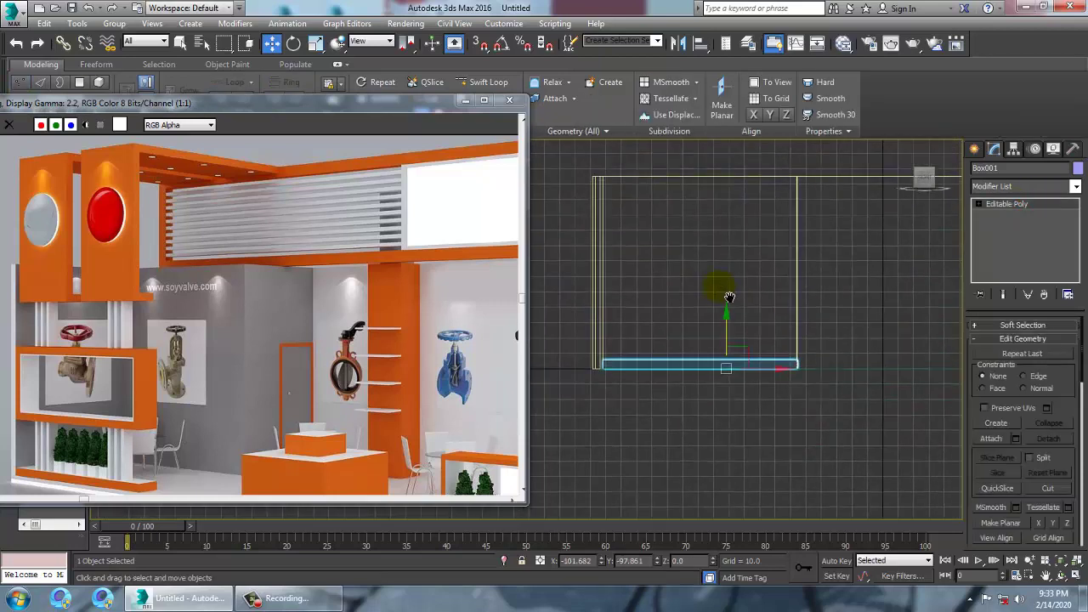
Draw a rectangle spline about 33.6 long and 126 wide above the base in the front view, and raise it by about 8.
left_click(973, 149)
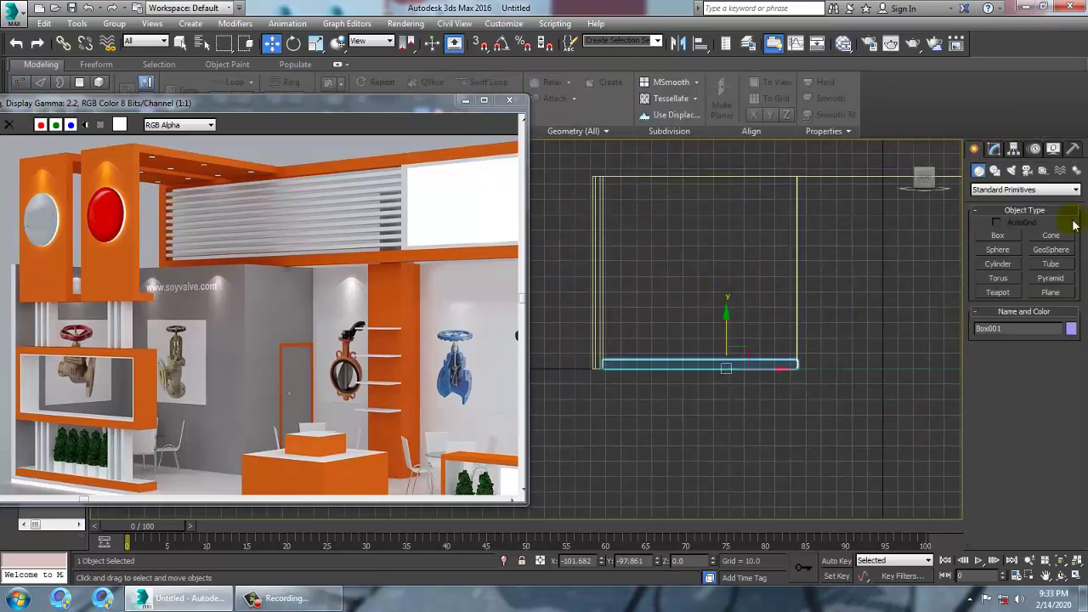
left_click(997, 171)
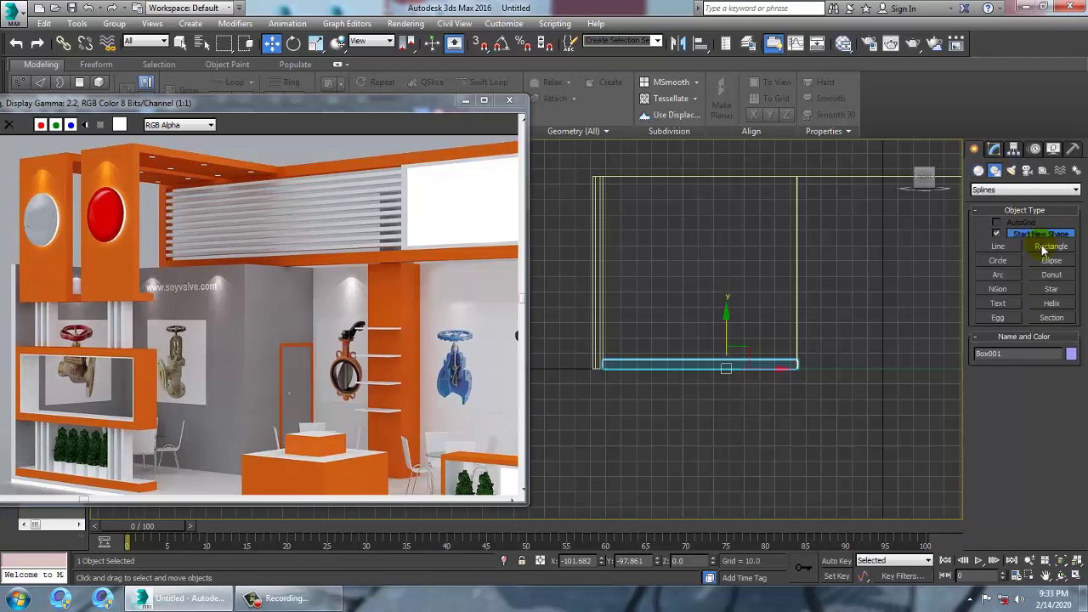
left_click(1047, 247)
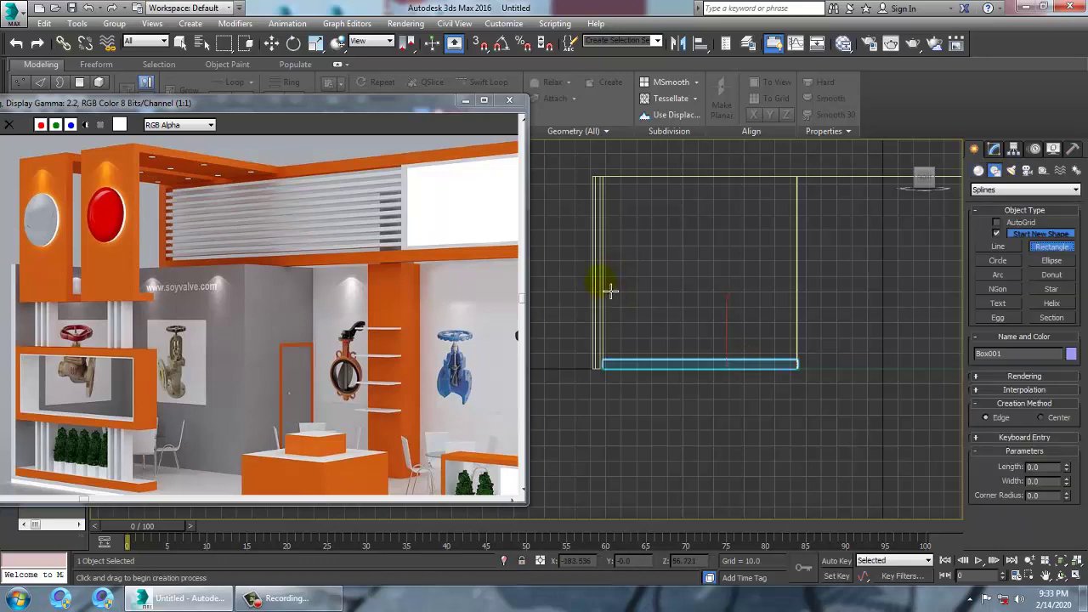
right_click(727, 264)
middle_click_drag(809, 213, 766, 263)
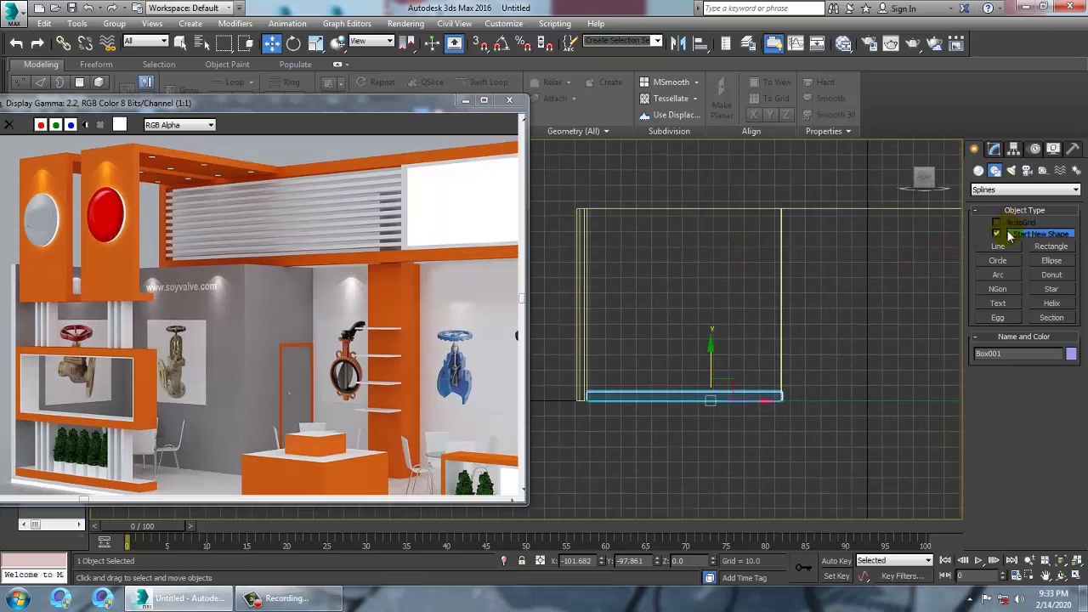
left_click(1042, 247)
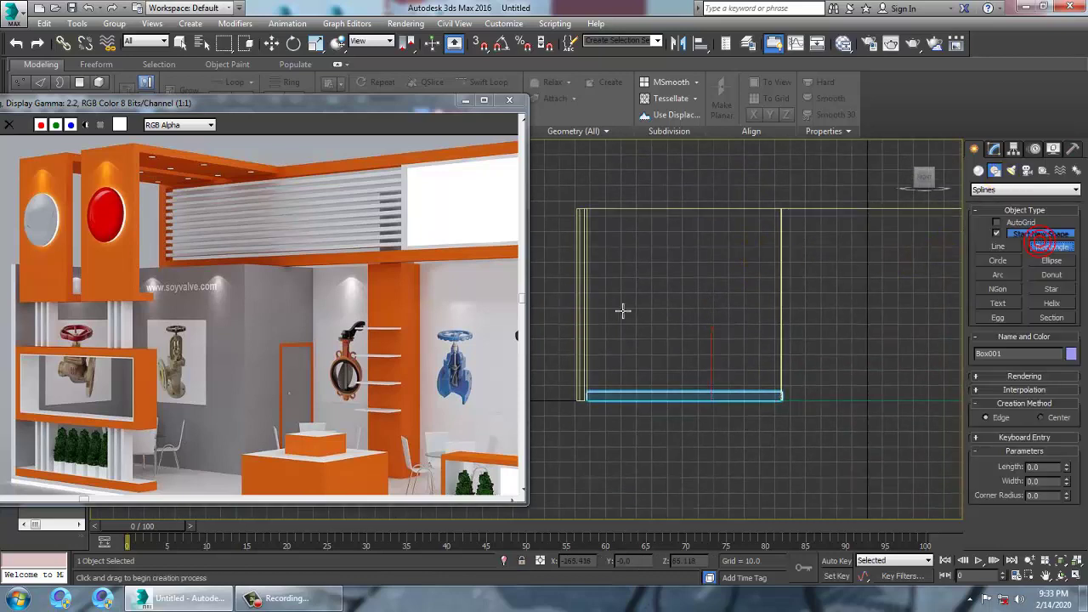
left_click_drag(594, 318, 786, 370)
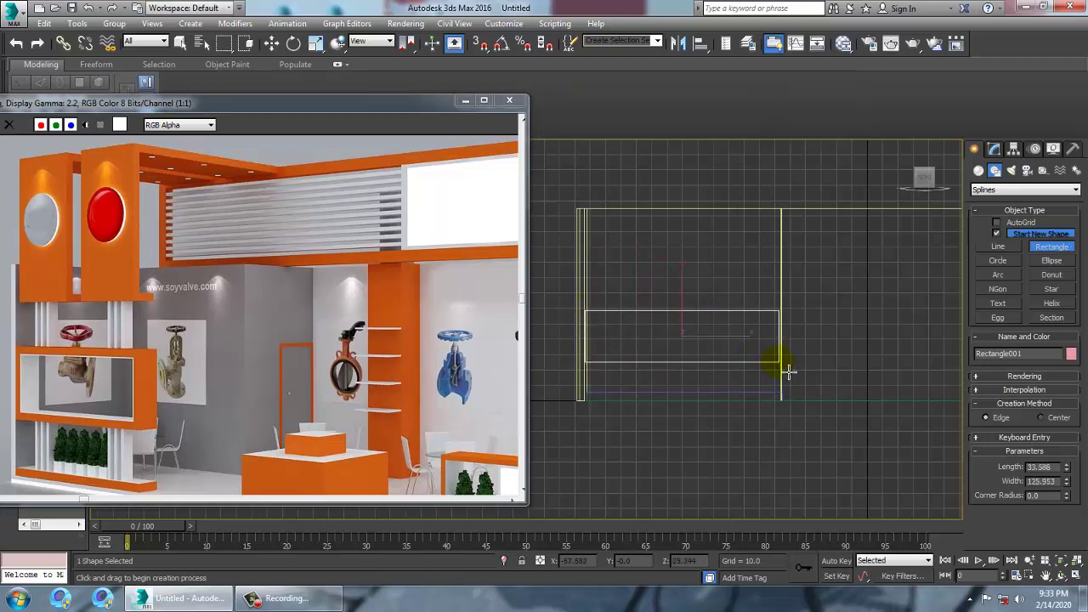
right_click(786, 370)
left_click_drag(693, 313, 693, 300)
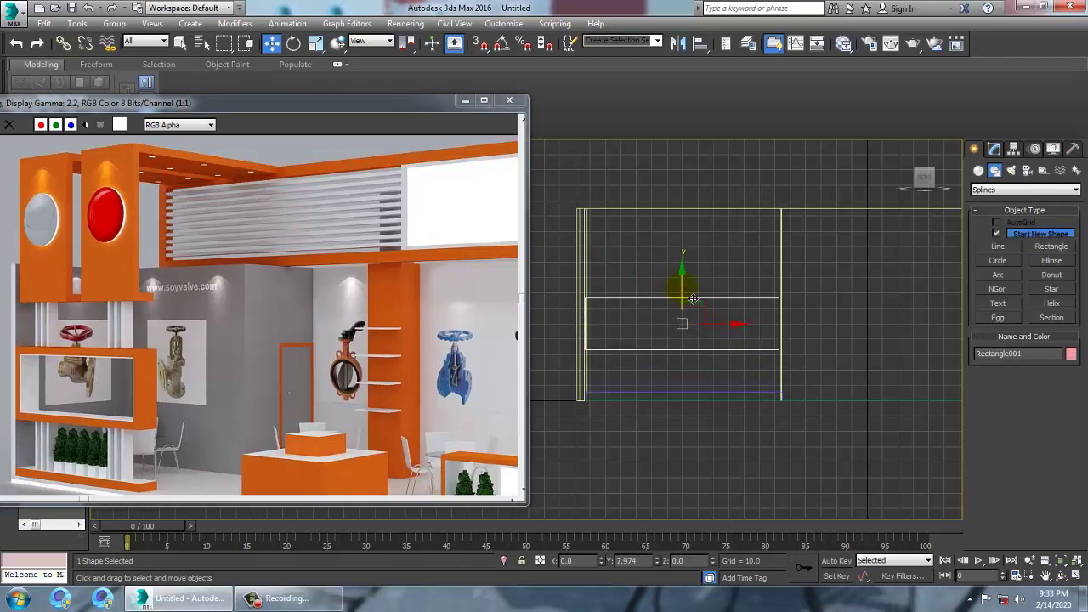
Make the rectangle spline display in the viewport with a rectangular section about 14.46 long and 3.2 wide.
left_click(996, 149)
key("alt+w")
middle_click(827, 435)
key("alt+w")
middle_click_drag(796, 378, 801, 408, "alt")
middle_click_drag(709, 304, 814, 306)
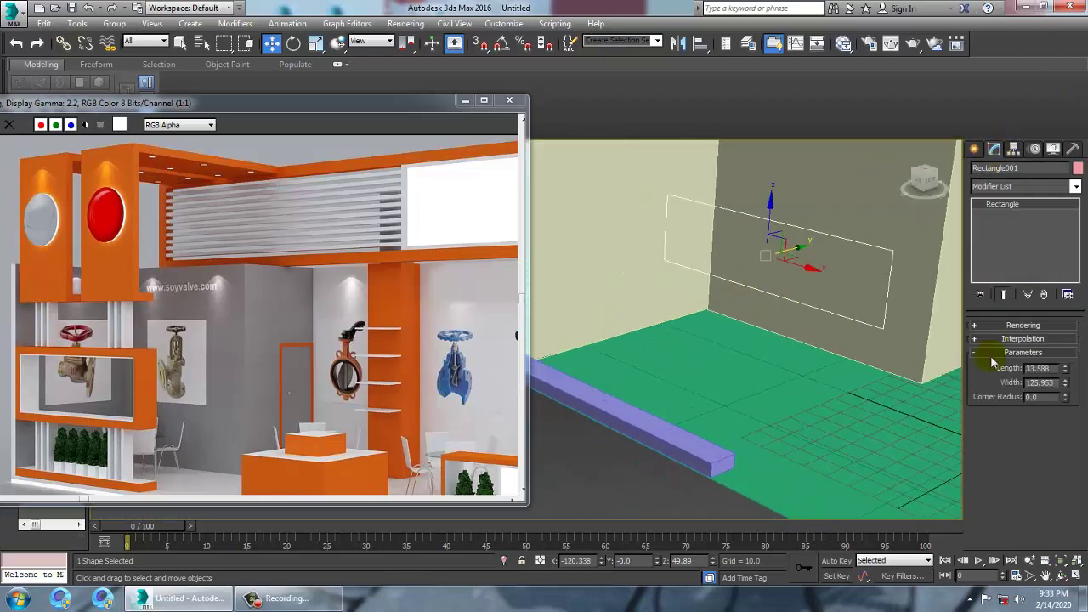
left_click(1019, 325)
left_click(1019, 345)
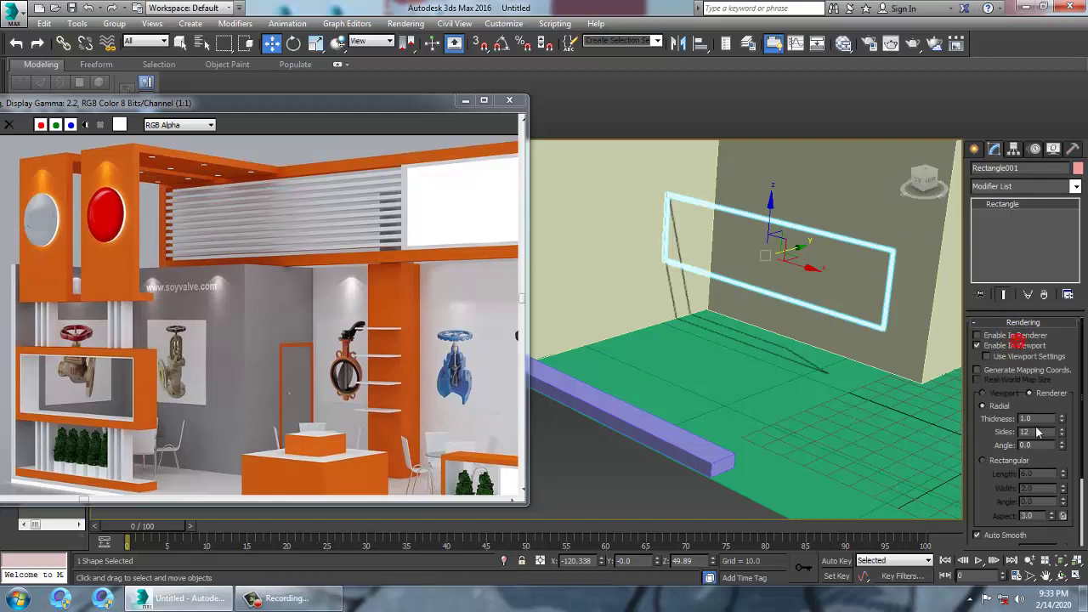
left_click(983, 461)
left_click_drag(1062, 474, 1062, 448)
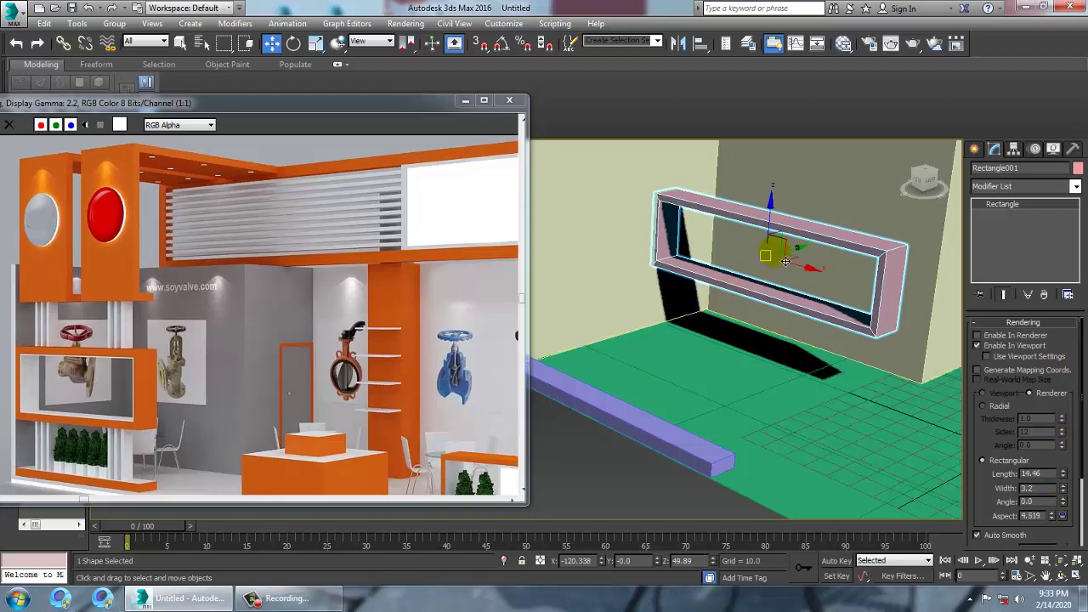
Move the rectangular frame along Y to about -96.8 in the top view, directly over the base box.
left_click_drag(807, 261, 790, 265)
left_click_drag(362, 103, 260, 102)
left_click(457, 227)
key("alt+w")
left_click(465, 235)
key("alt+w")
scroll(805, 272, "up", 3)
middle_click_drag(805, 273, 577, 330)
left_click(709, 236)
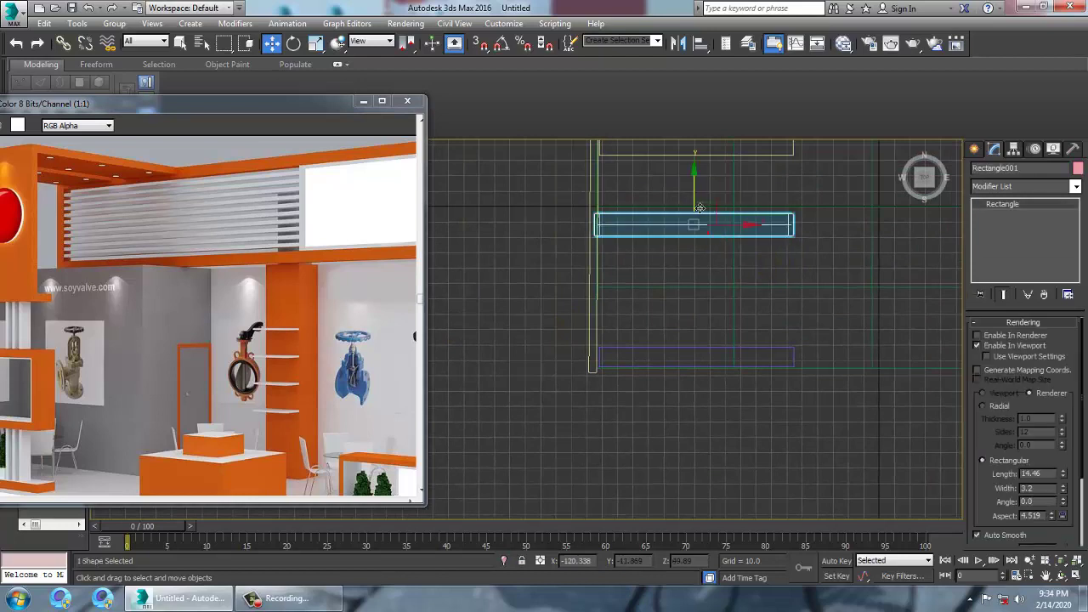
left_click_drag(700, 192, 702, 313)
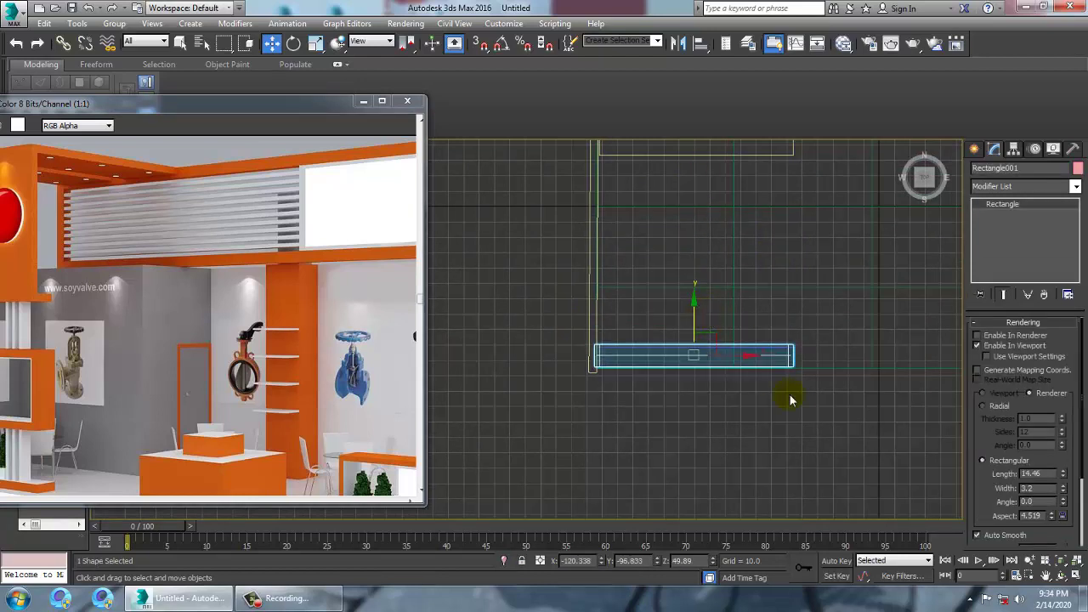
Raise the frame slightly to a Z position of about 51.6 in the perspective view, matching the reference image.
key("alt+w")
left_click_drag(136, 104, 266, 58)
left_click(775, 462)
key("alt+w")
middle_click_drag(692, 448, 847, 313, "alt")
left_click(758, 299)
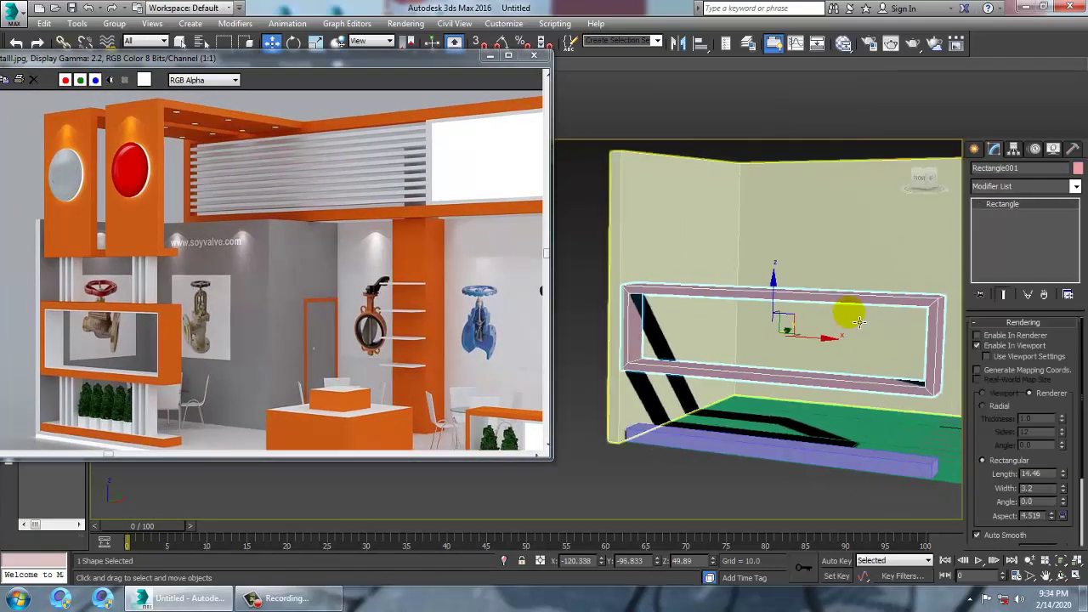
left_click_drag(785, 296, 784, 291)
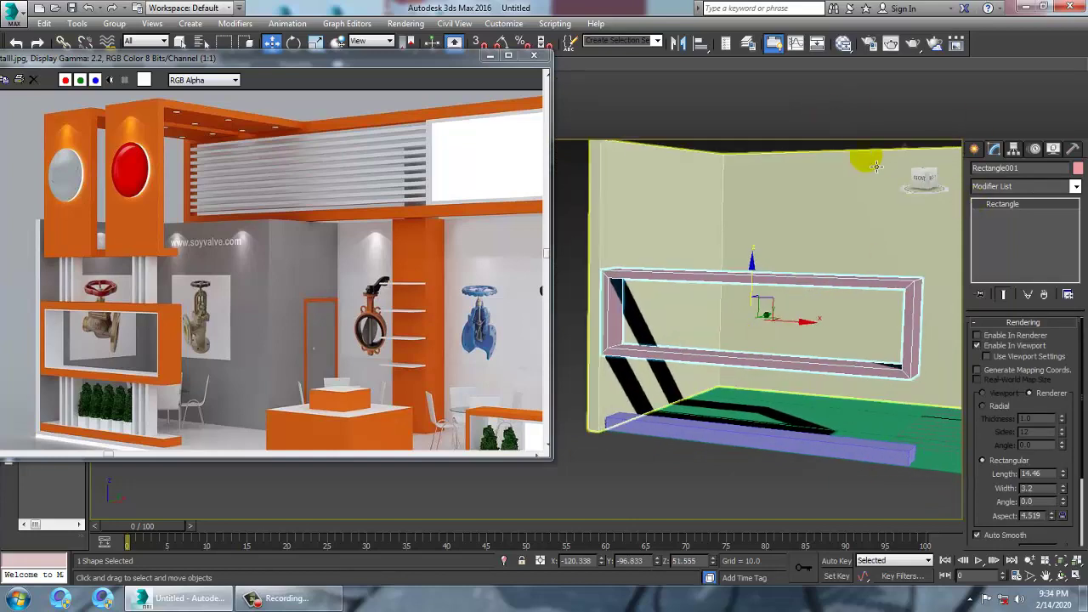
Draw a vertical line in the front view from the frame's lower bar down to the base, near their outer end.
key("alt+w")
left_click(723, 259)
key("alt+w")
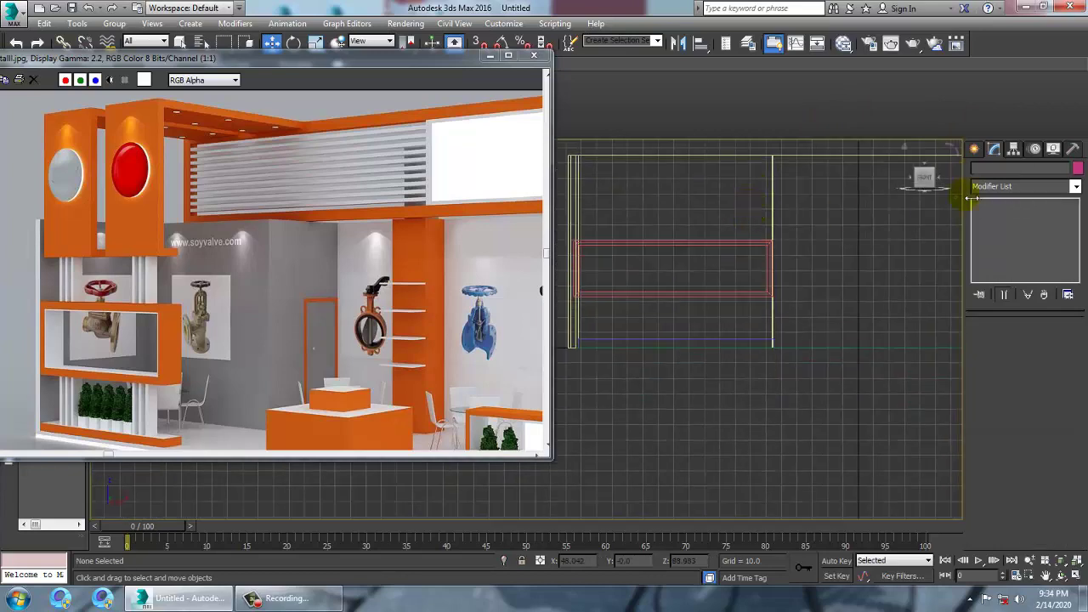
left_click(975, 149)
left_click(997, 245)
middle_click_drag(655, 311, 710, 281)
left_click(734, 265)
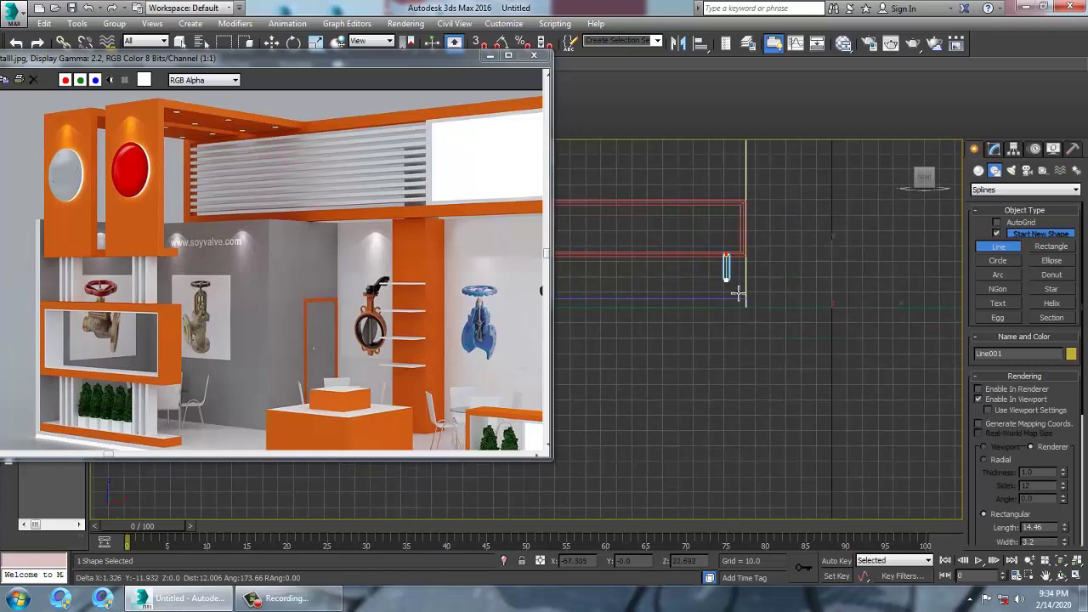
left_click(726, 305)
right_click(726, 304)
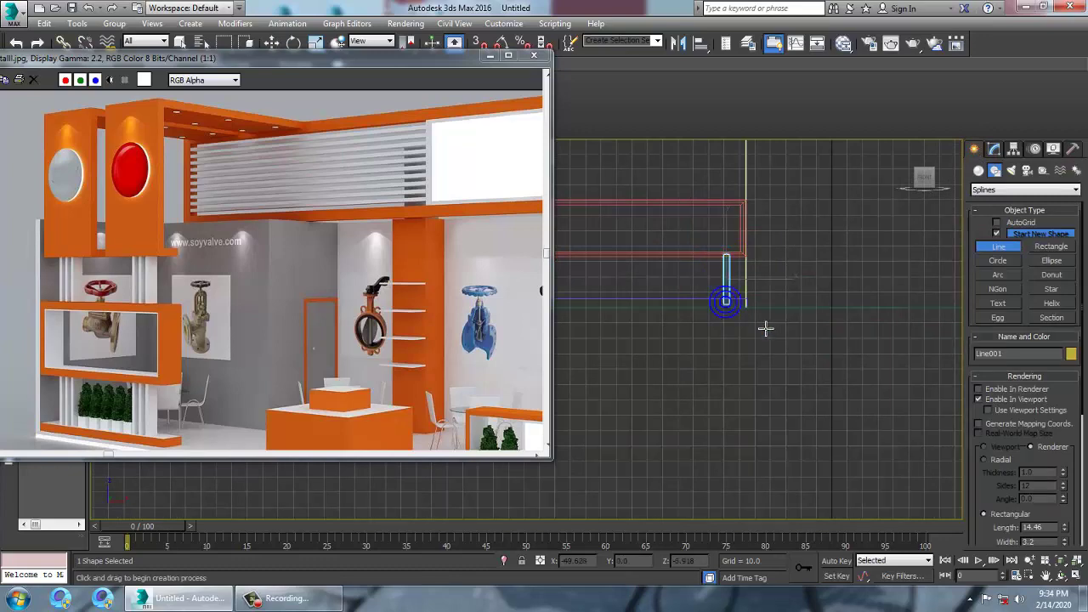
Reduce the vertical post's rectangular section to about 5.495 long and 1.986 wide.
key("w")
key("alt+w")
middle_click(784, 395)
key("alt+w")
key("z")
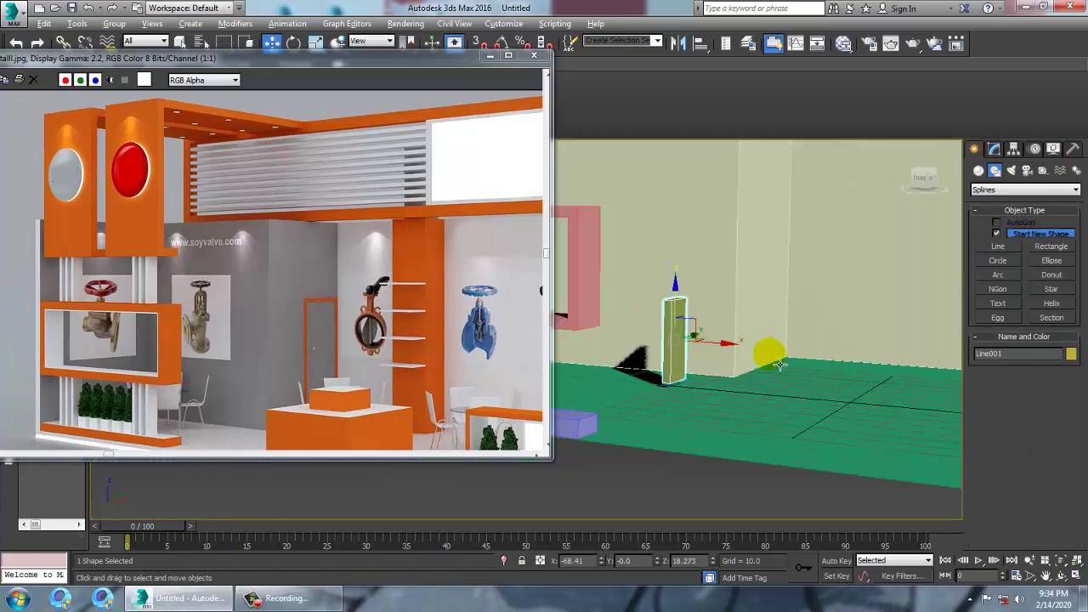
left_click(992, 151)
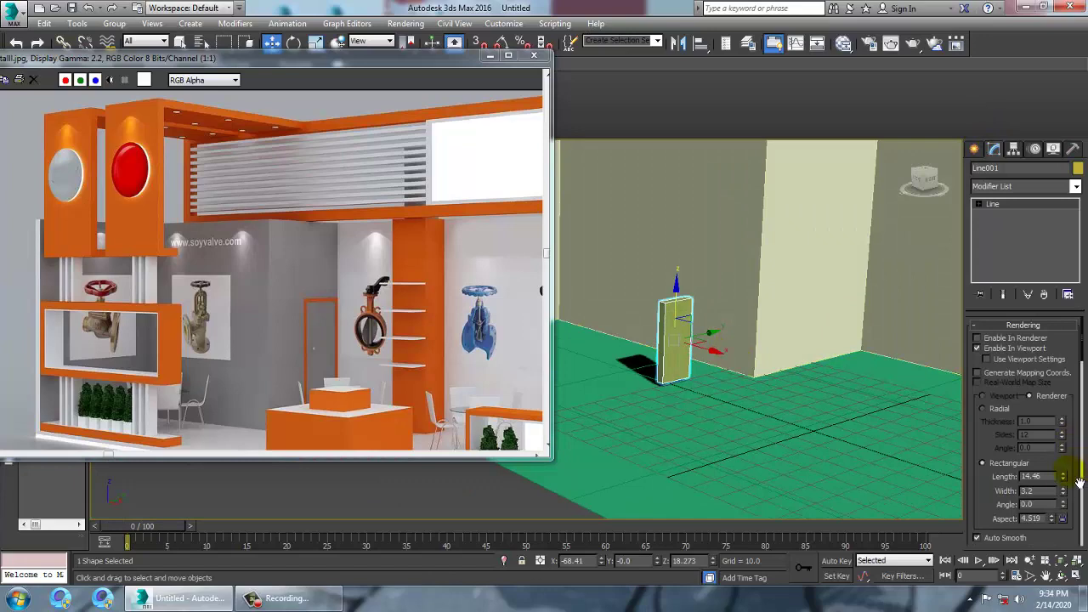
left_click_drag(1067, 482, 1069, 510)
middle_click_drag(751, 364, 804, 374, "alt")
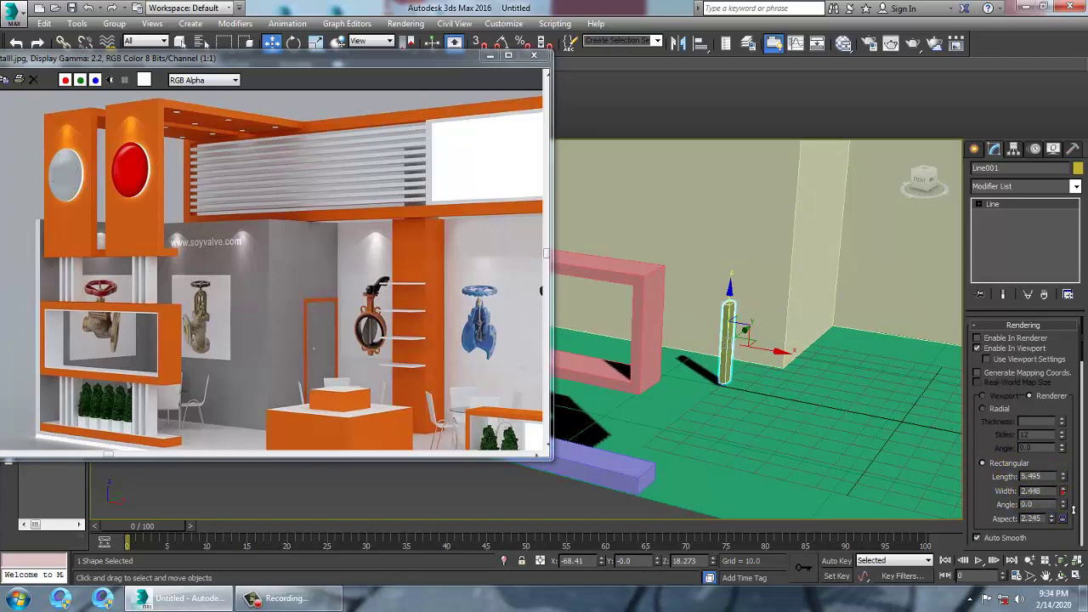
left_click_drag(1074, 519, 1074, 521)
Move the post along Y to about -98.1 so it stands on the base box beneath the frame.
middle_click_drag(693, 367, 874, 342, "alt")
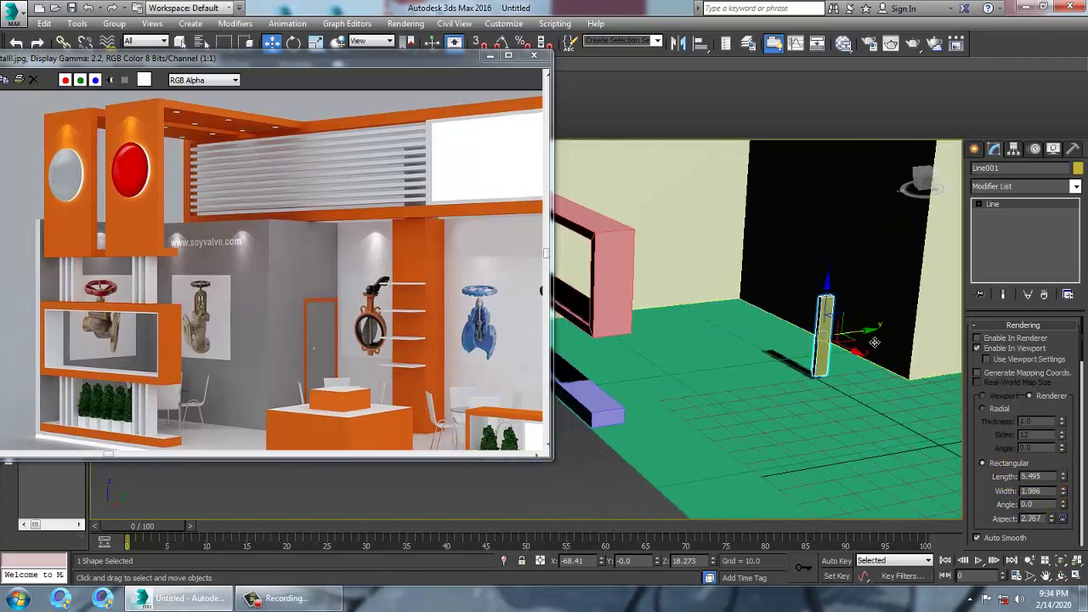
left_click_drag(670, 354, 647, 353)
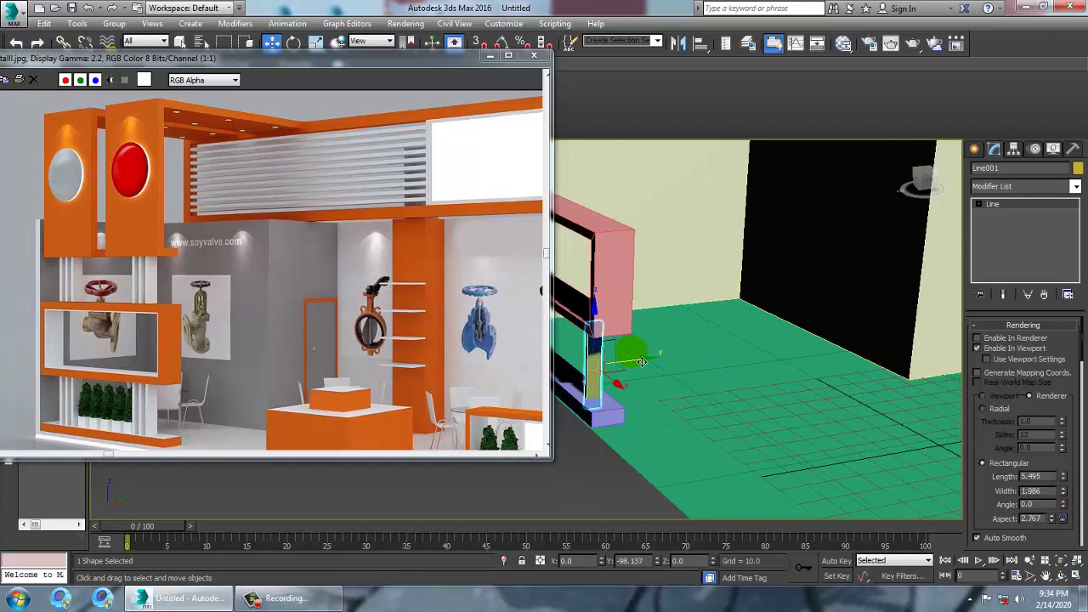
key("z")
middle_click_drag(745, 391, 776, 292, "alt")
Clone the post twice toward the side wall in the front view, placing the copies at X about -75.7 and -83.
key("alt+w")
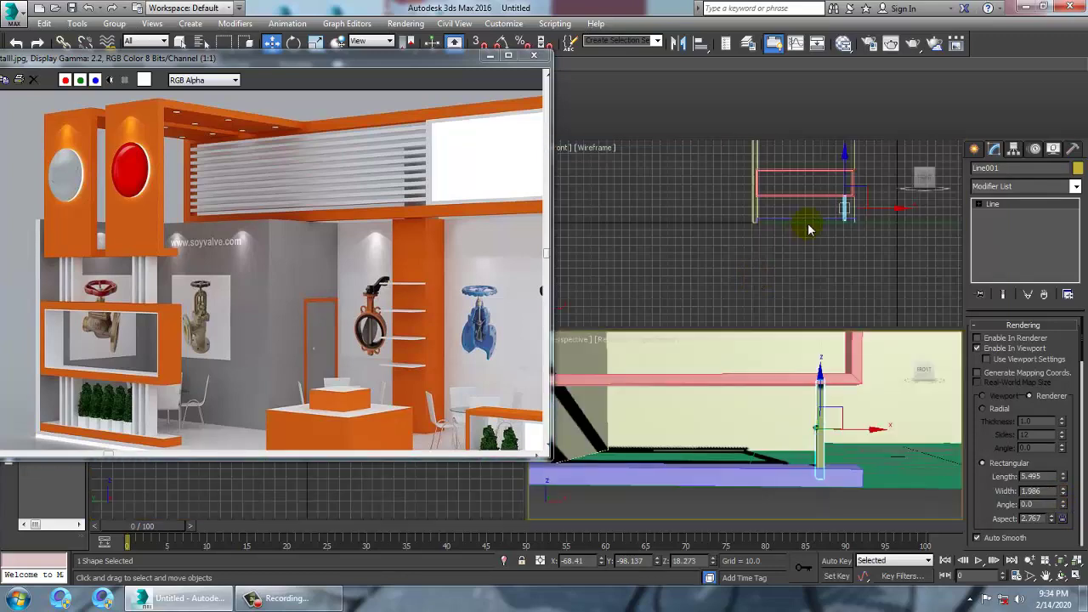
scroll(733, 243, "up", 2)
middle_click_drag(732, 240, 808, 252)
key("alt+w")
left_click_drag(867, 281, 850, 280, "shift")
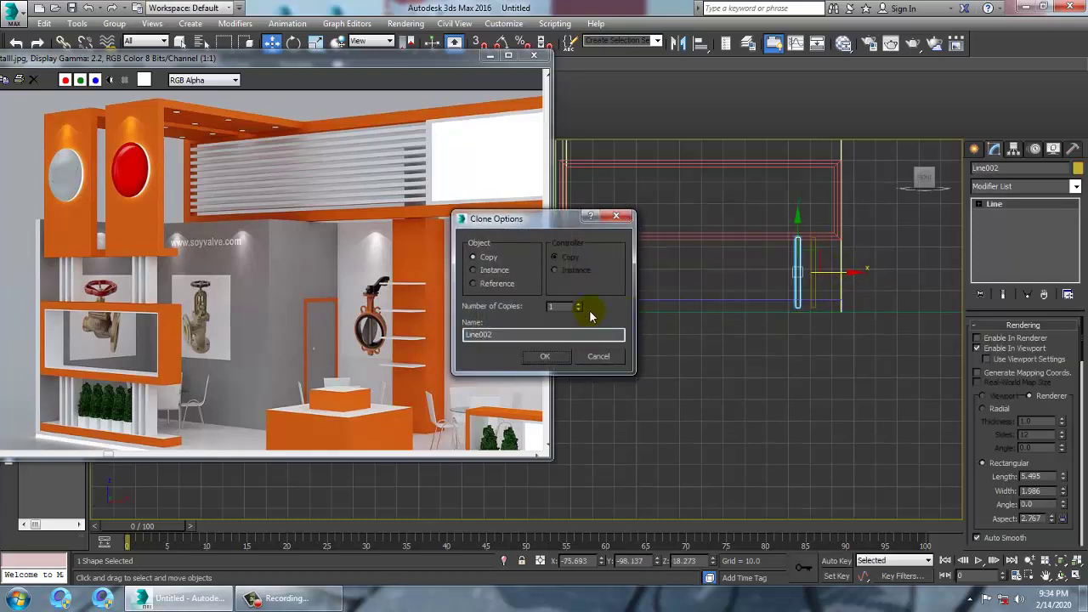
left_click(557, 360)
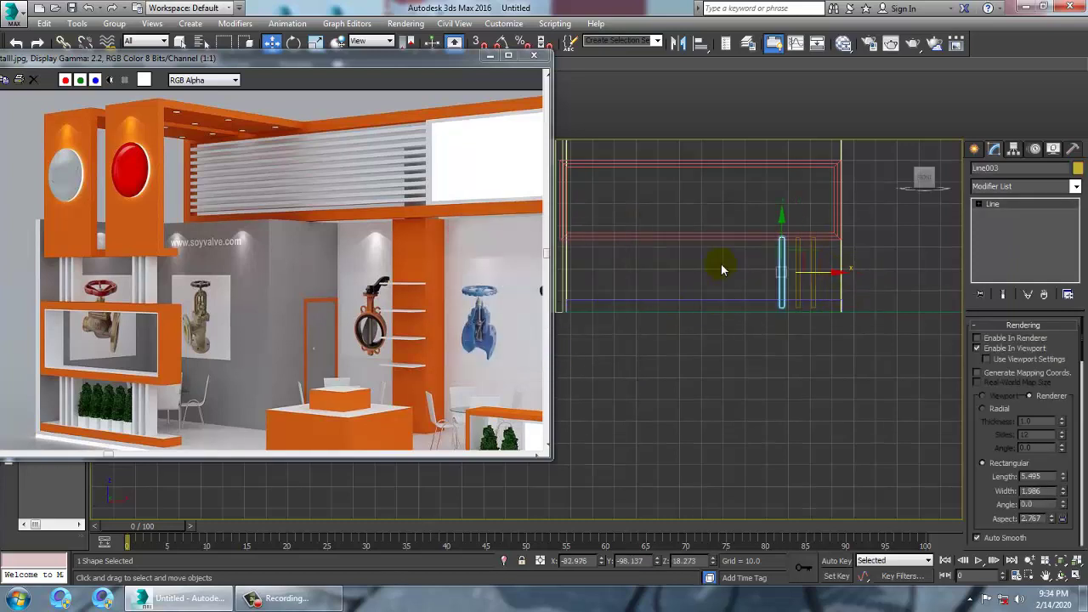
Select the three posts and clone them as copies to the base's other end, beside the side wall.
left_click_drag(826, 284, 826, 285)
middle_click_drag(775, 295, 813, 298)
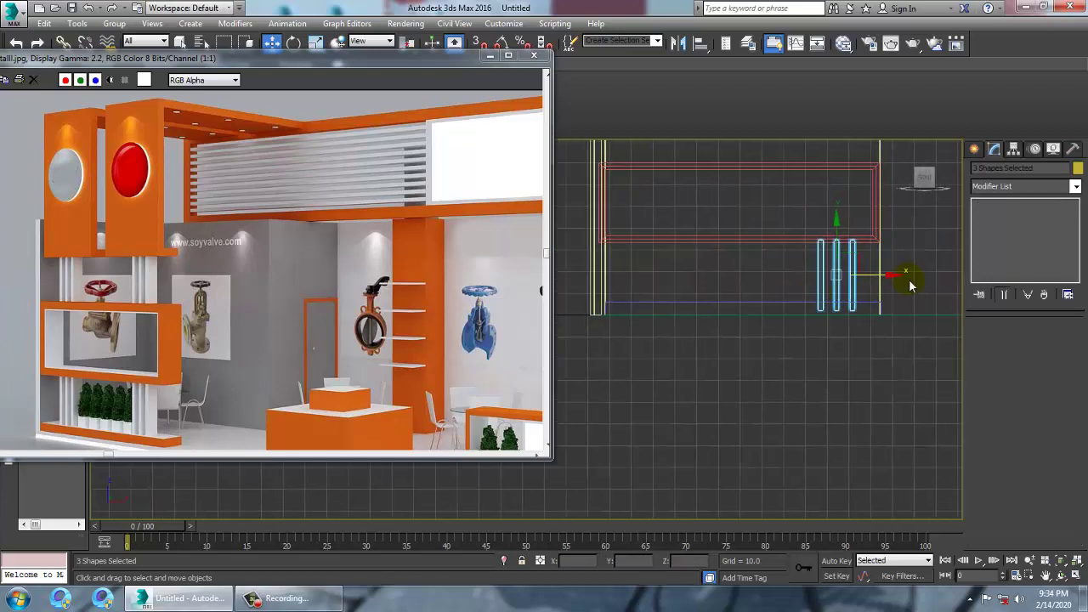
left_click_drag(897, 285, 690, 283, "shift")
left_click(545, 358)
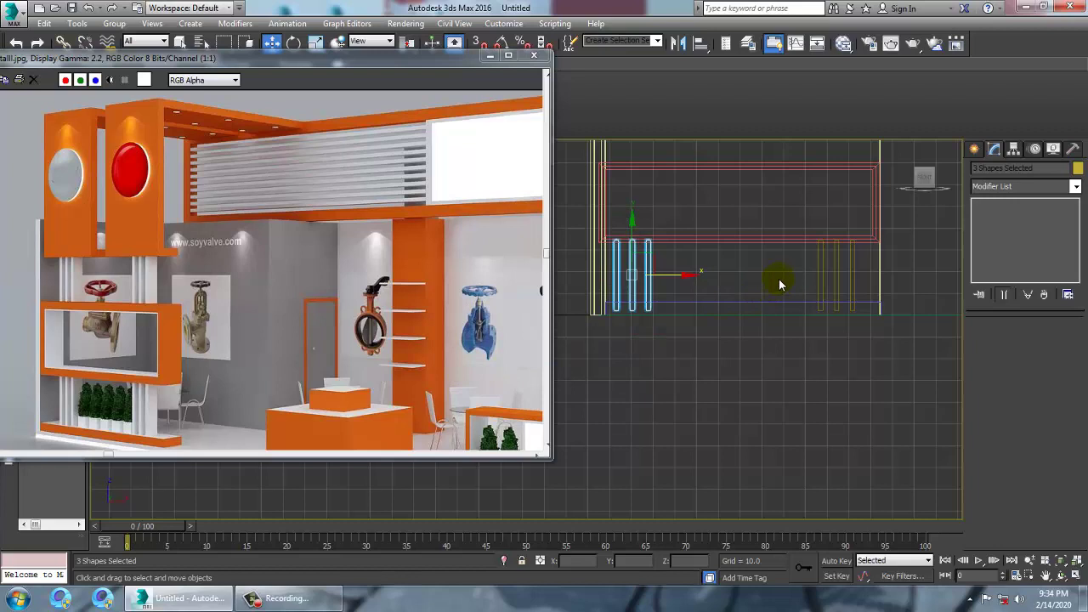
Select all six posts beneath the frame and nudge them slightly along positive X.
left_click_drag(861, 269, 862, 270)
middle_click_drag(755, 231, 738, 273)
left_click_drag(615, 320, 594, 320)
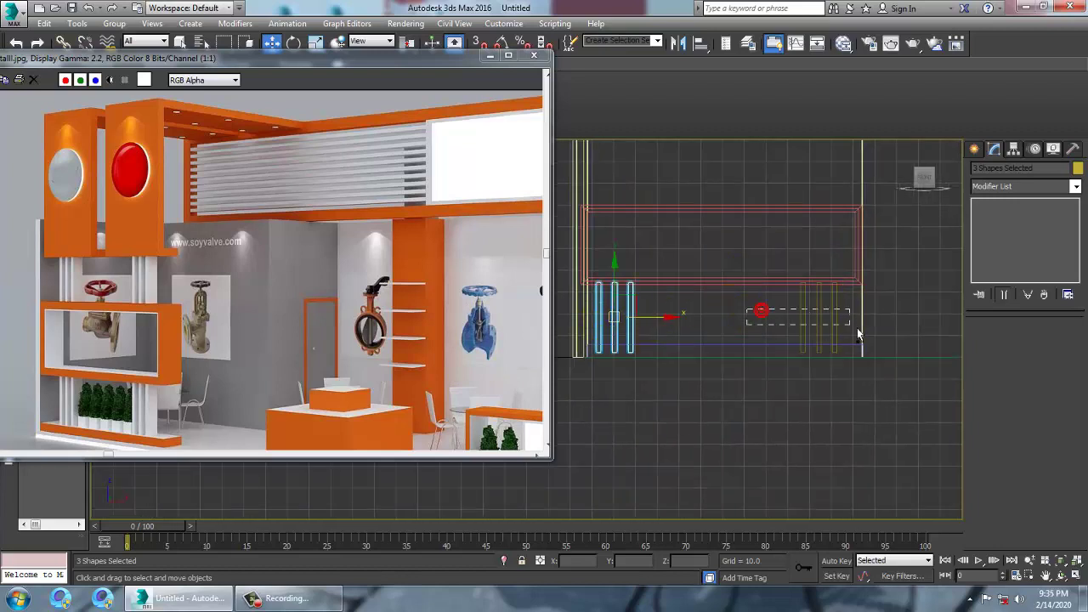
left_click_drag(857, 330, 856, 330, "ctrl")
left_click_drag(764, 327, 769, 328)
Clone the six posts upward as copies so they stand on top of the frame.
middle_click_drag(793, 316, 782, 379)
left_click_drag(717, 339, 721, 197)
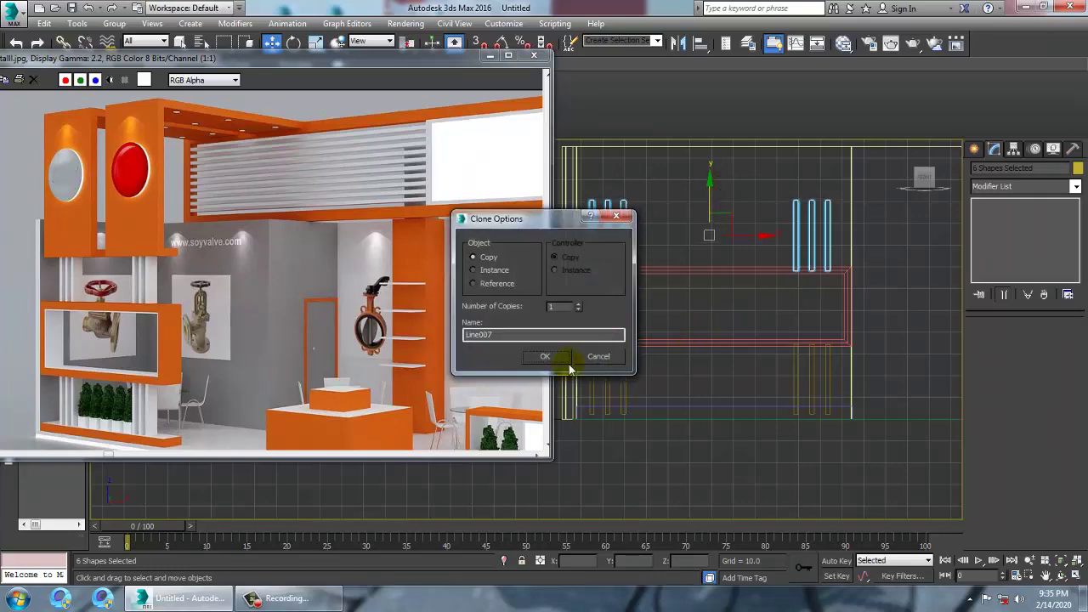
left_click(561, 359)
Examine the whole stall in the reference image, with the left view of the display and posts framed for comparison.
key("alt+w")
left_click(411, 501)
key("alt+w")
middle_click_drag(688, 355, 737, 302)
scroll(803, 340, "down", 5)
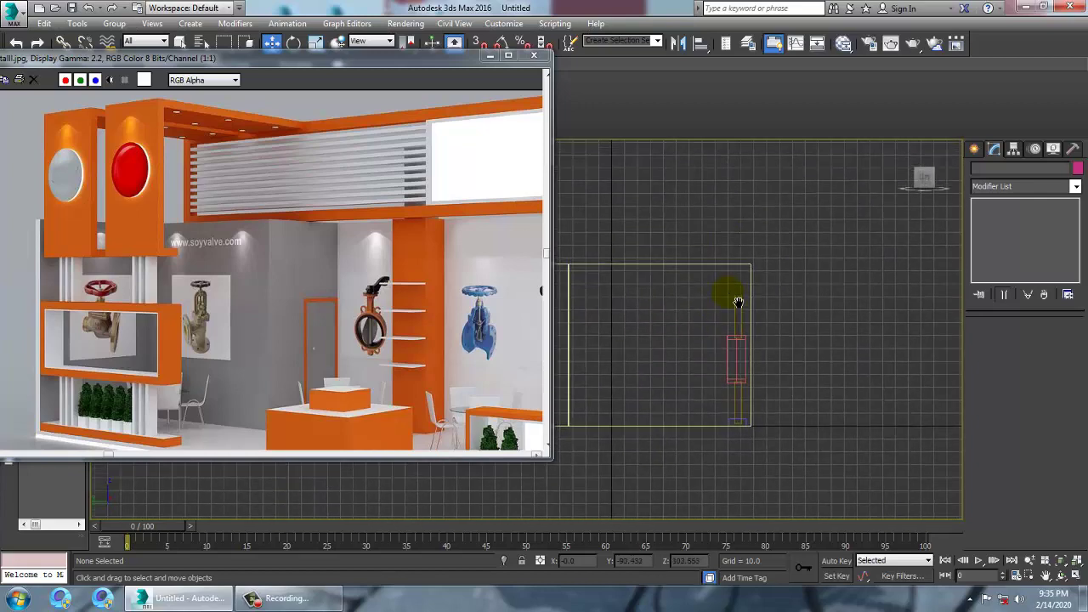
middle_click_drag(442, 258, 337, 251)
middle_click_drag(531, 254, 355, 253)
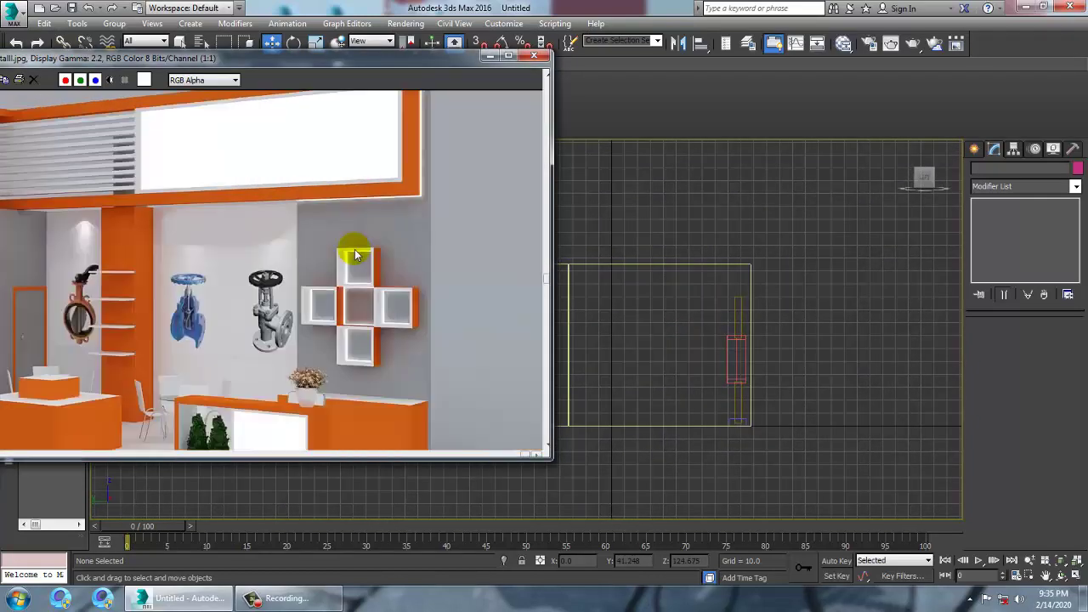
scroll(355, 253, "down", 1)
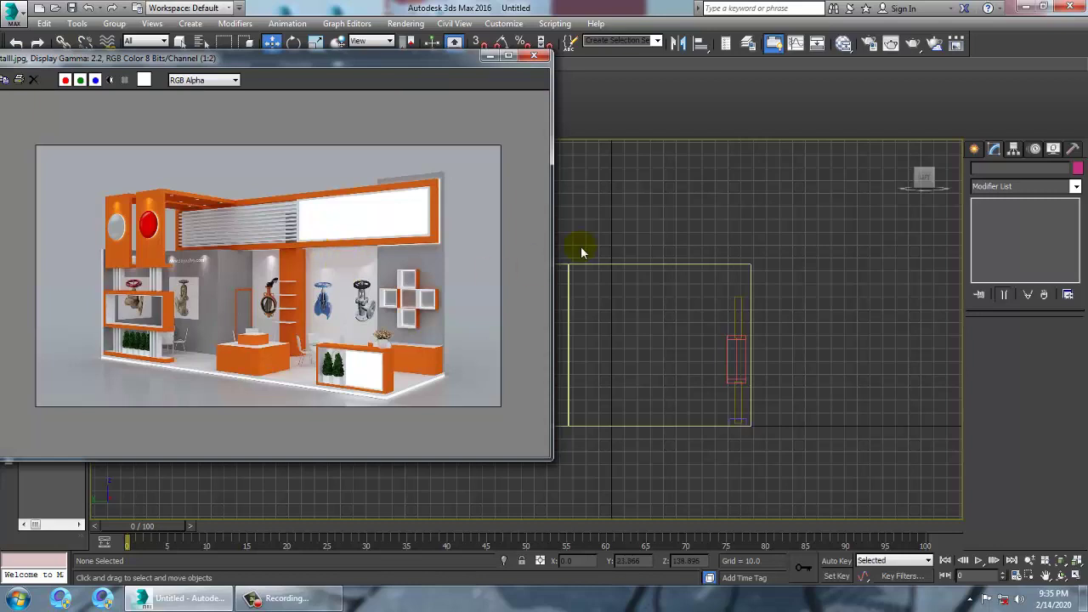
Draw a bent line in the left view from the upper posts' tops, about 18 units outward, 67 up and 155 back over the stall.
left_click(973, 151)
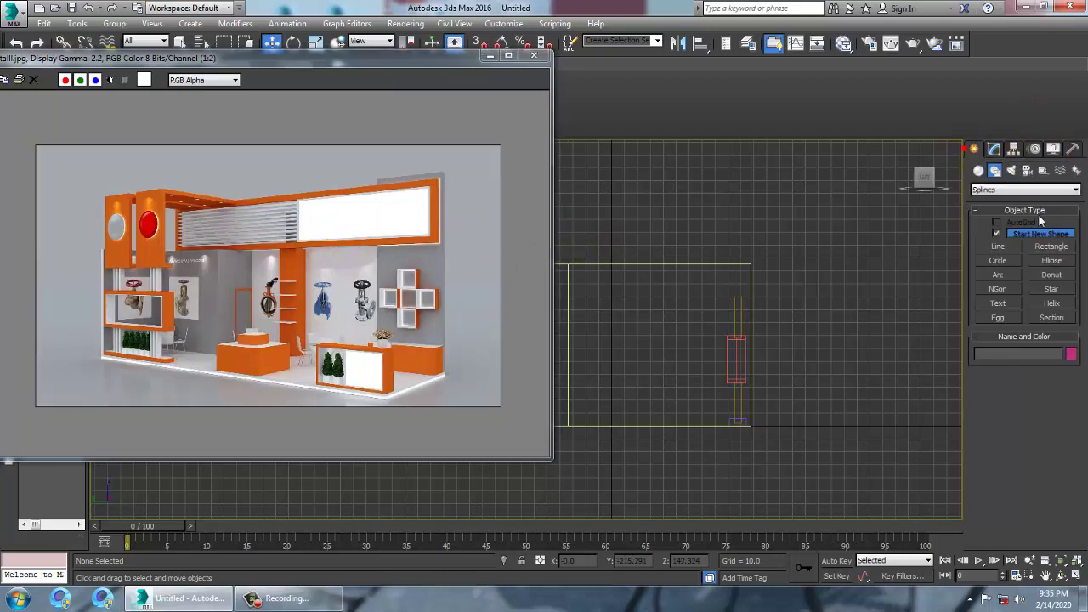
left_click(1006, 248)
middle_click_drag(716, 303, 797, 304)
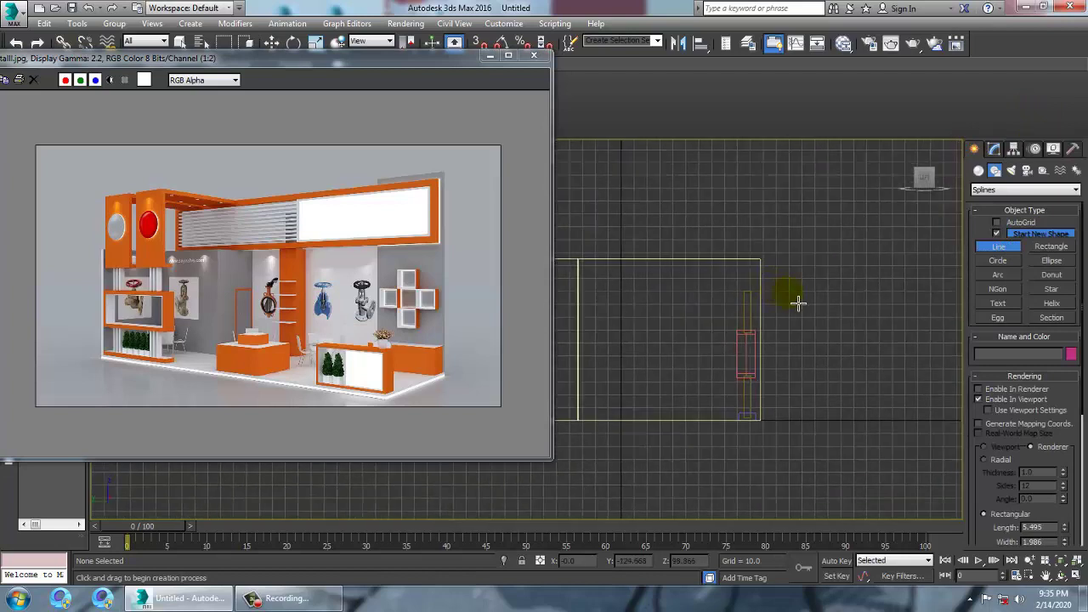
left_click(751, 303)
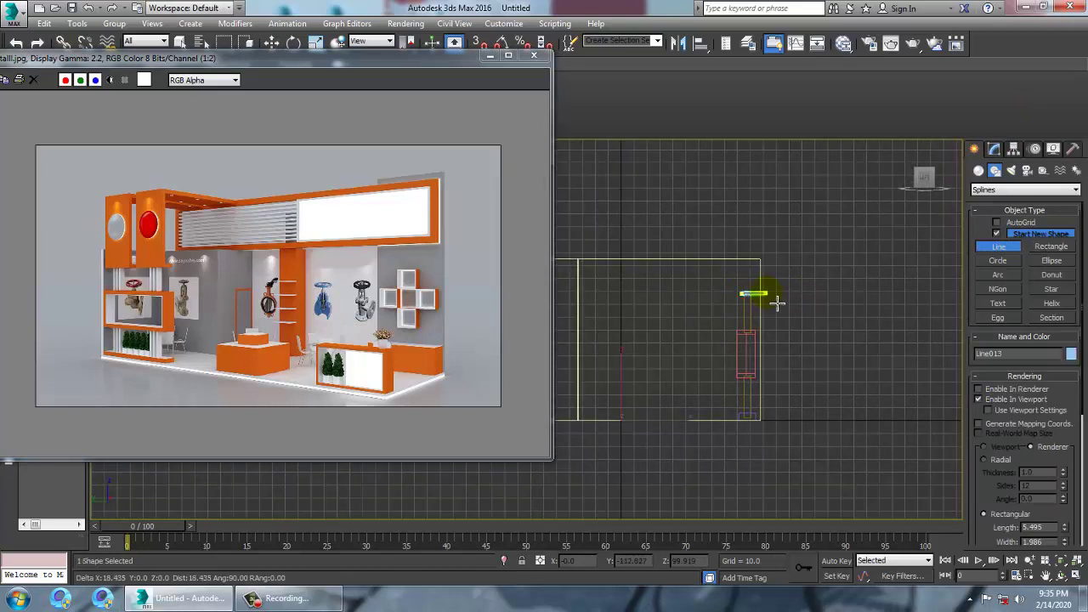
left_click(775, 299)
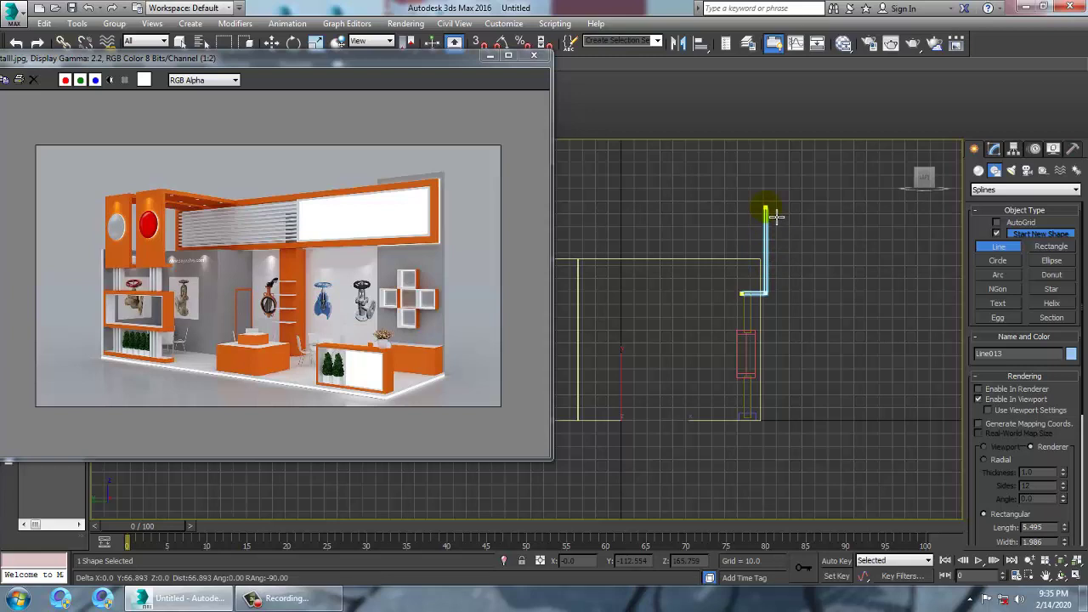
left_click(767, 209)
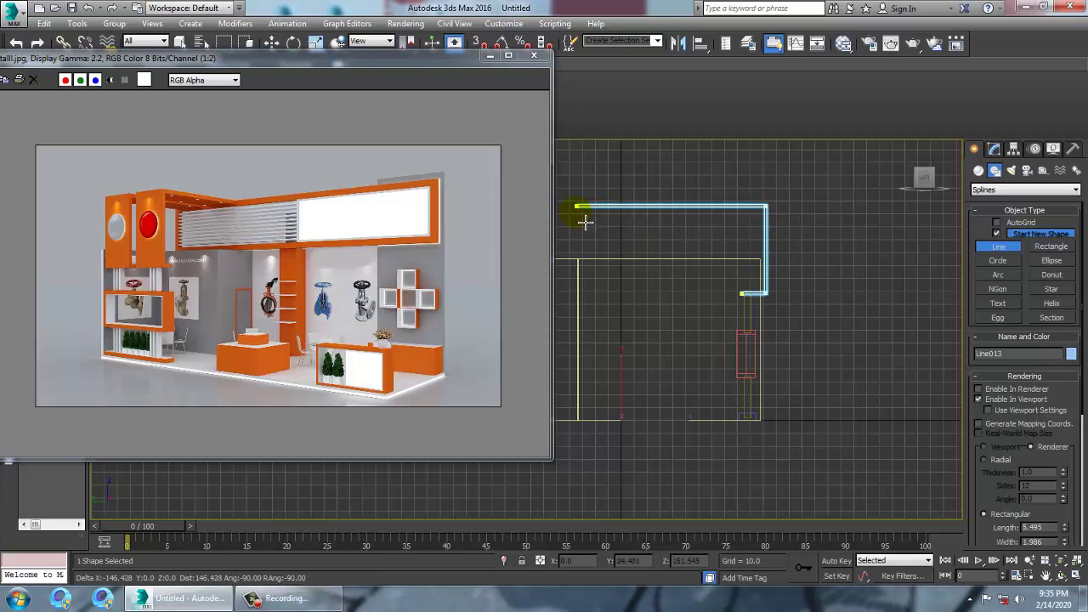
left_click(575, 222)
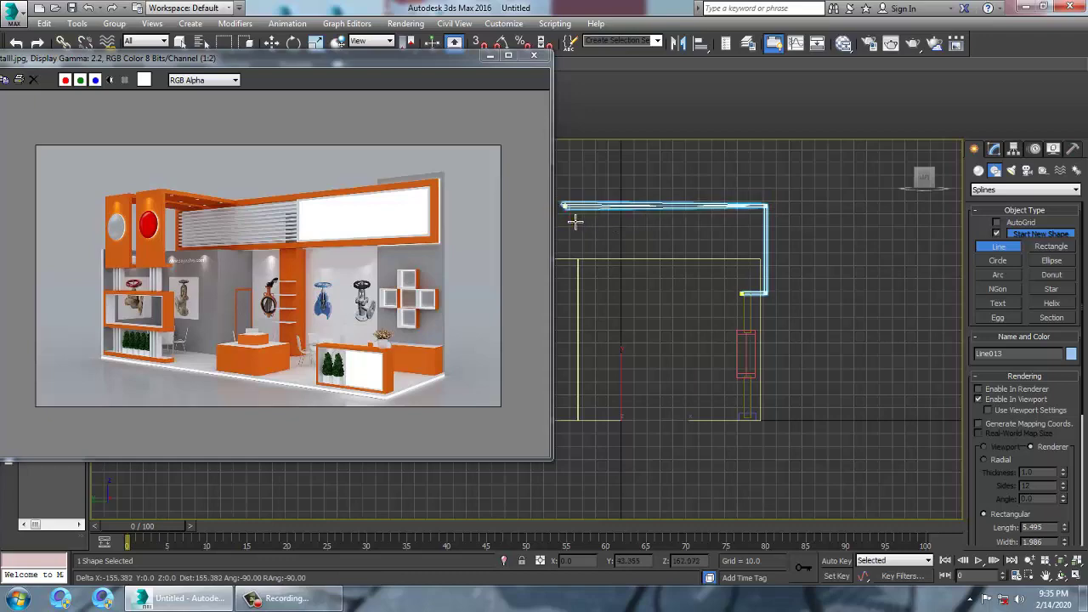
right_click(574, 222)
right_click(574, 222)
Widen the new line's rectangular section in the perspective view, setting its rendering Length to 31.046.
key("alt+w")
right_click(803, 433)
key("alt+w")
scroll(864, 357, "down", 3)
middle_click_drag(867, 357, 799, 353, "alt")
scroll(738, 374, "down", 4)
left_click(993, 150)
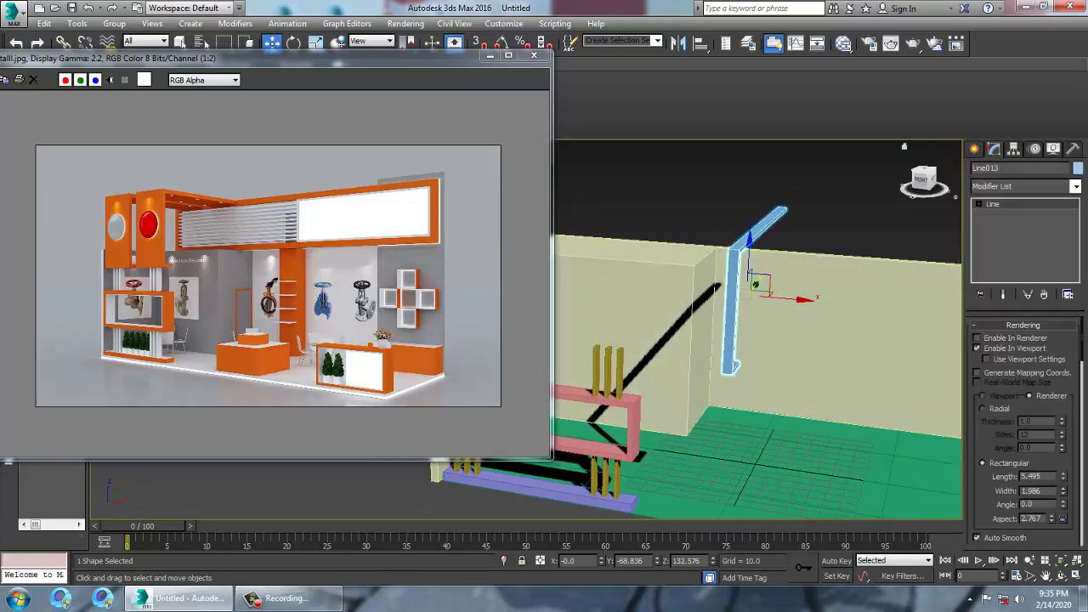
left_click_drag(1064, 478, 893, 161)
Move the widened overhead panel along X to about -73.7 so it sits over the posts at the frame's free end.
middle_click_drag(891, 165, 741, 295, "alt")
left_click_drag(741, 294, 753, 297)
scroll(774, 327, "up", 4)
middle_click_drag(774, 327, 724, 373, "alt")
scroll(726, 414, "down", 3)
Select the end vertex of the panel's lower lip in the left view, and leave vertex editing.
key("alt+w")
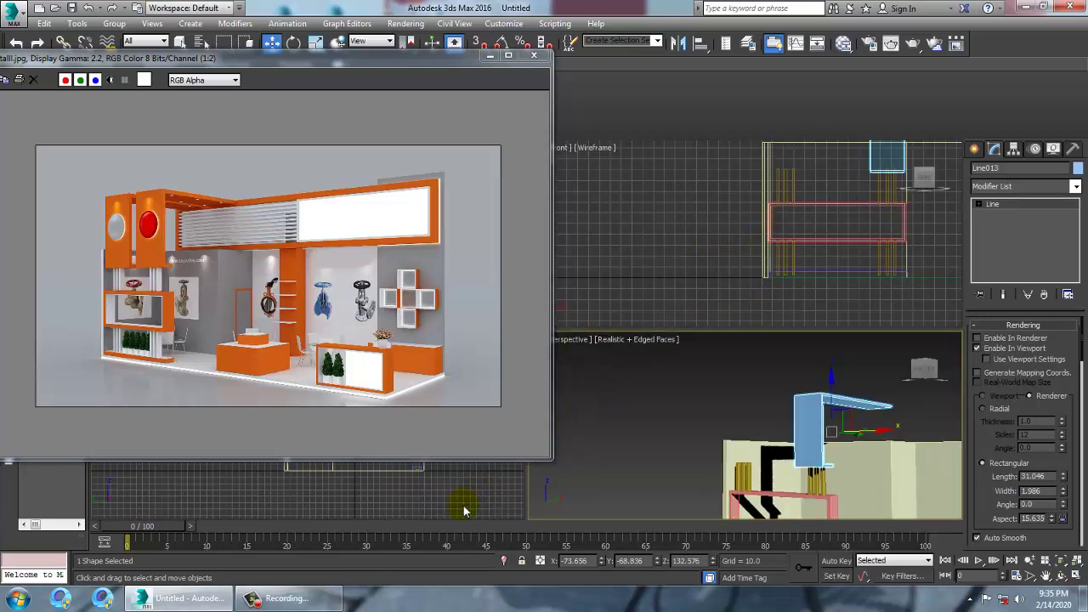
middle_click(489, 500)
key("alt+w")
scroll(687, 263, "up", 5)
middle_click_drag(686, 263, 657, 309)
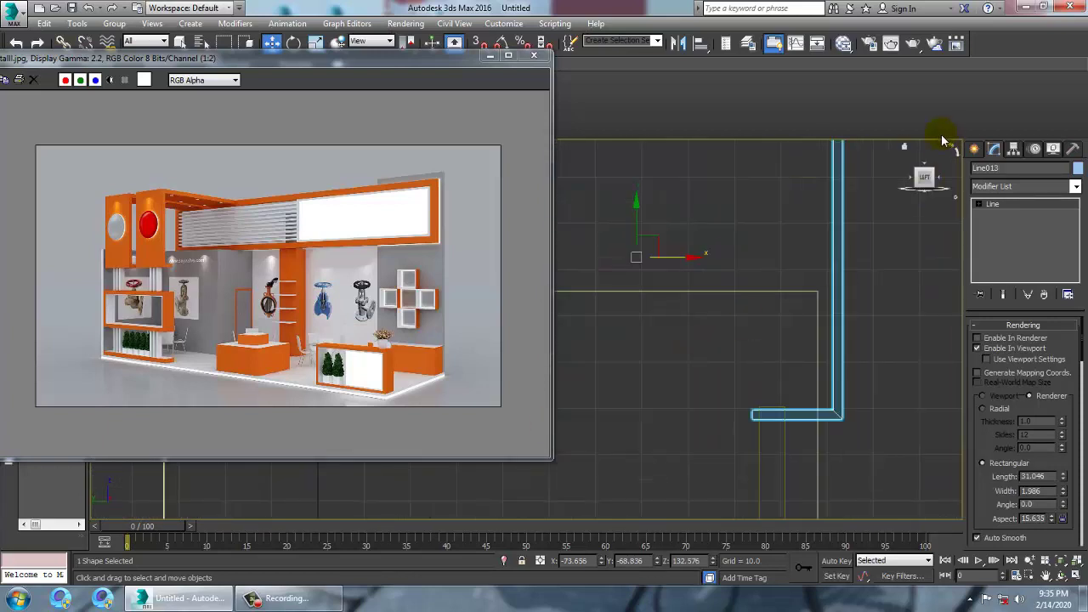
left_click(977, 204)
left_click(1003, 214)
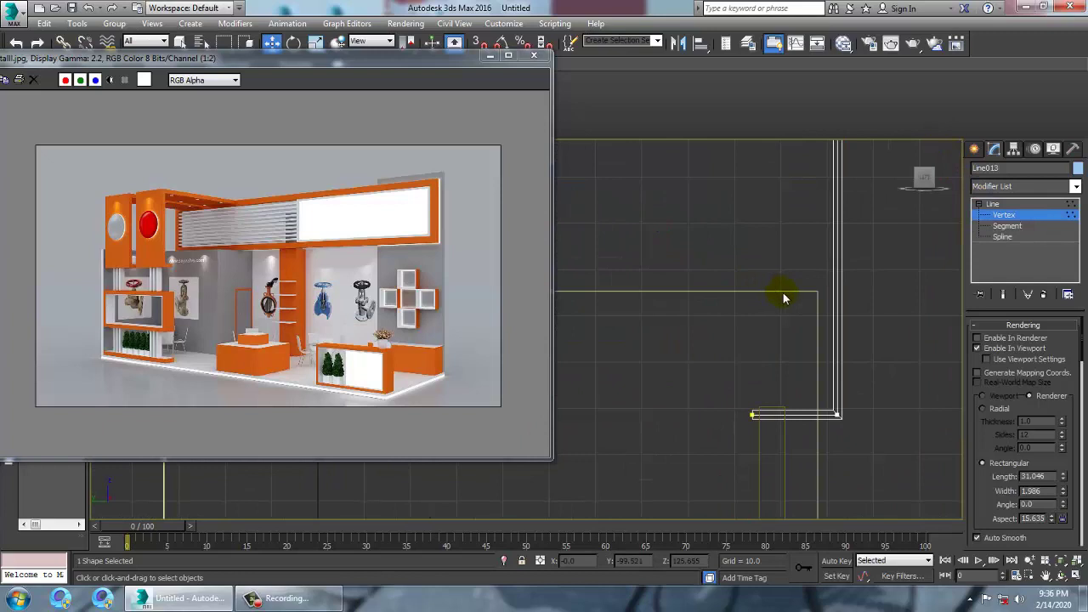
middle_click_drag(819, 307, 793, 286)
left_click_drag(734, 370, 736, 366)
scroll(808, 343, "down", 4)
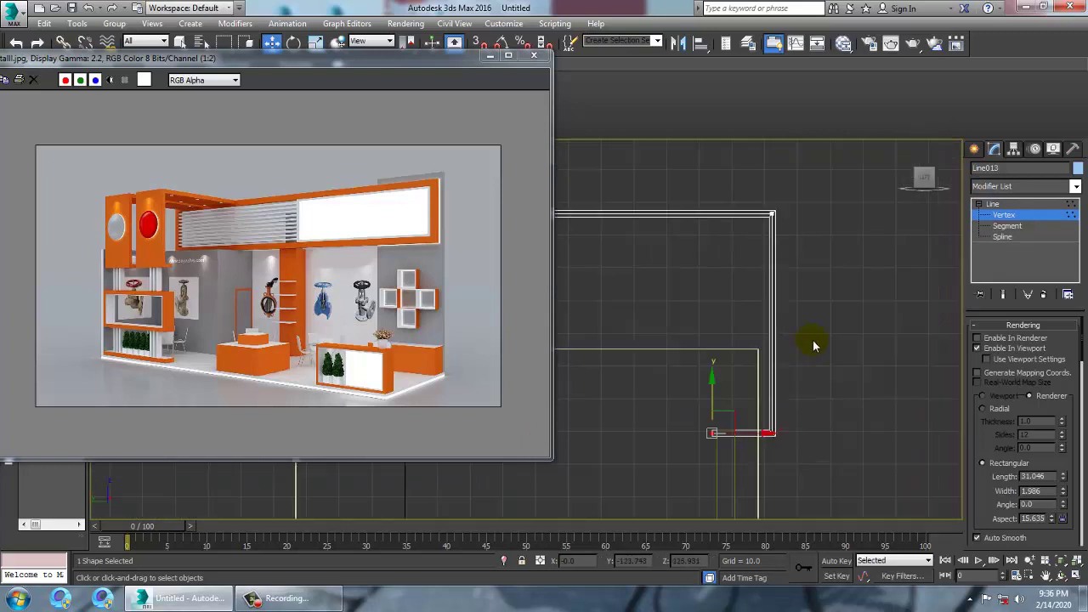
scroll(833, 338, "down", 3)
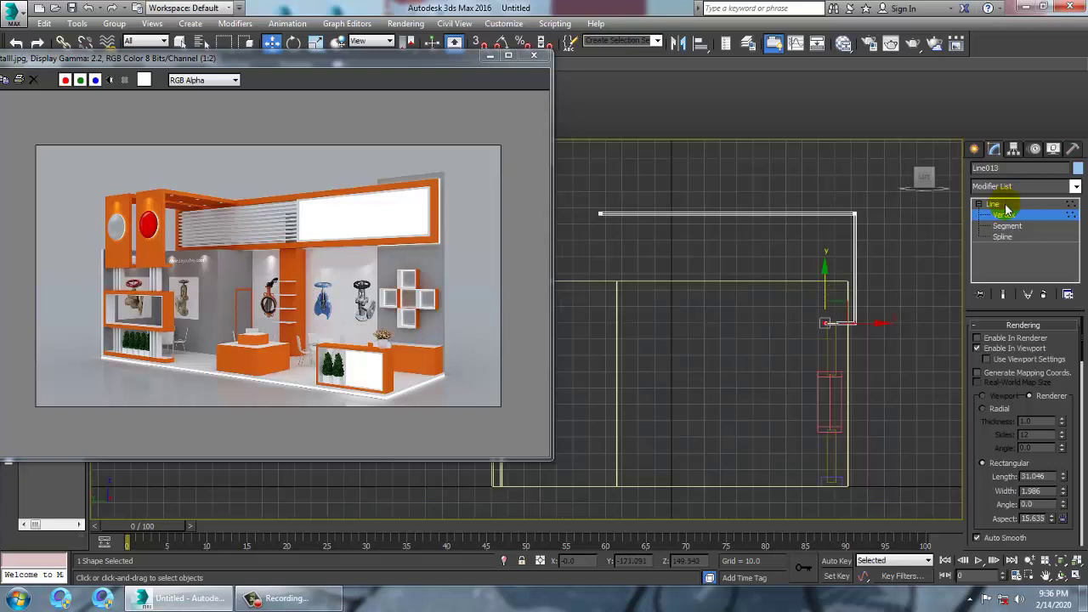
left_click(1005, 205)
Set the overhead panel's rectangular Length to 44.706 so it spans wider than the three posts.
key("alt+w")
middle_click(837, 381)
key("alt+w")
middle_click_drag(791, 362, 783, 398, "alt")
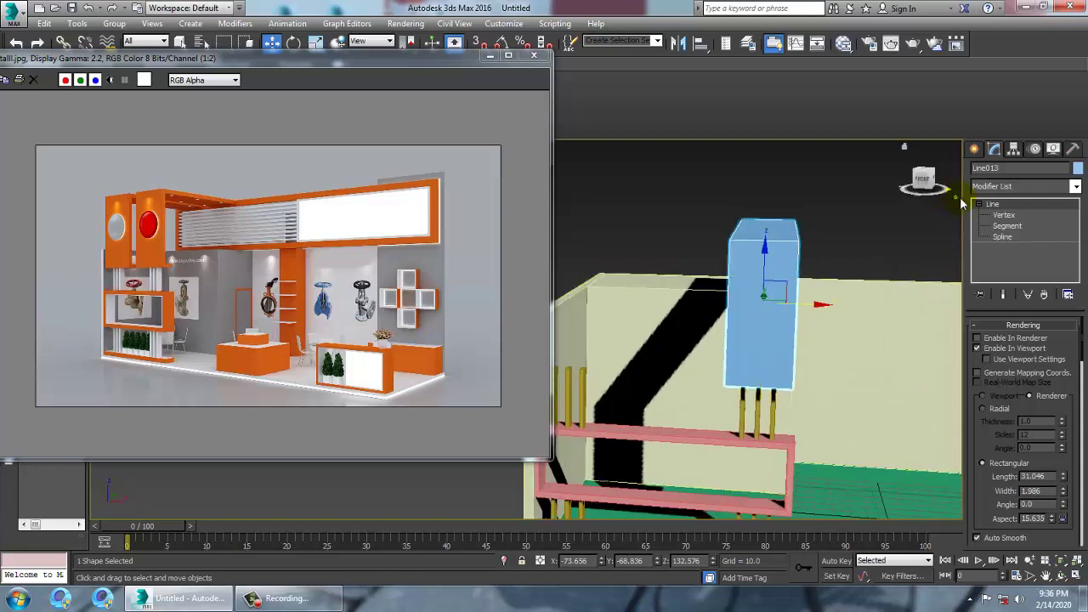
left_click_drag(1062, 476, 1069, 451)
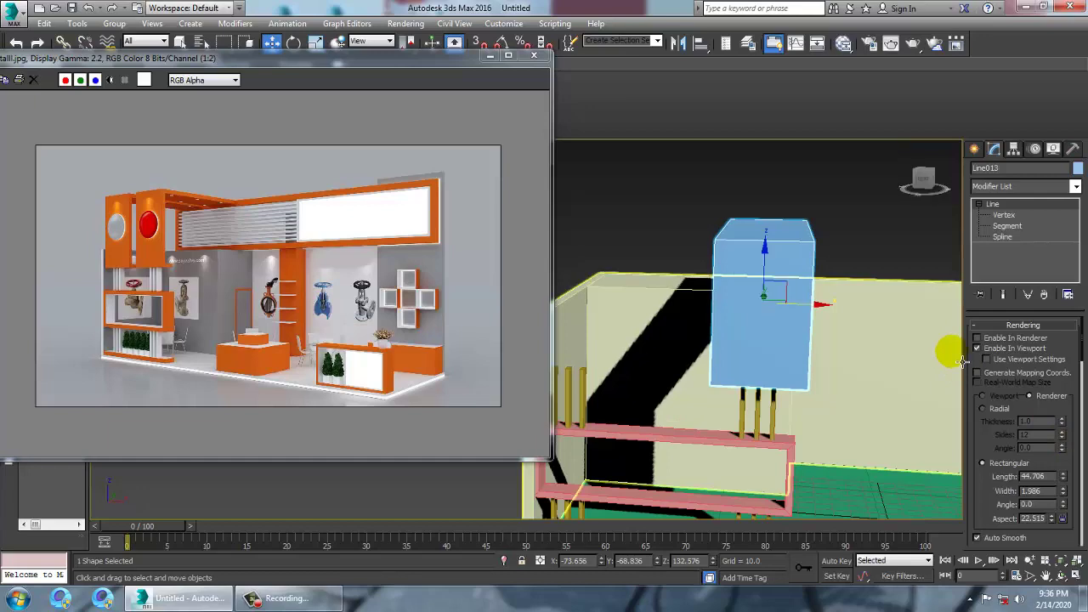
Clone the overhead panel as a copy along negative X, above the posts beside the side wall at X about -154.9.
left_click_drag(817, 306, 668, 299, "shift")
left_click(548, 356)
mouse_move(595, 340)
middle_mouse_down("alt")
mouse_move(772, 333)
mouse_move(707, 374)
middle_mouse_up("alt")
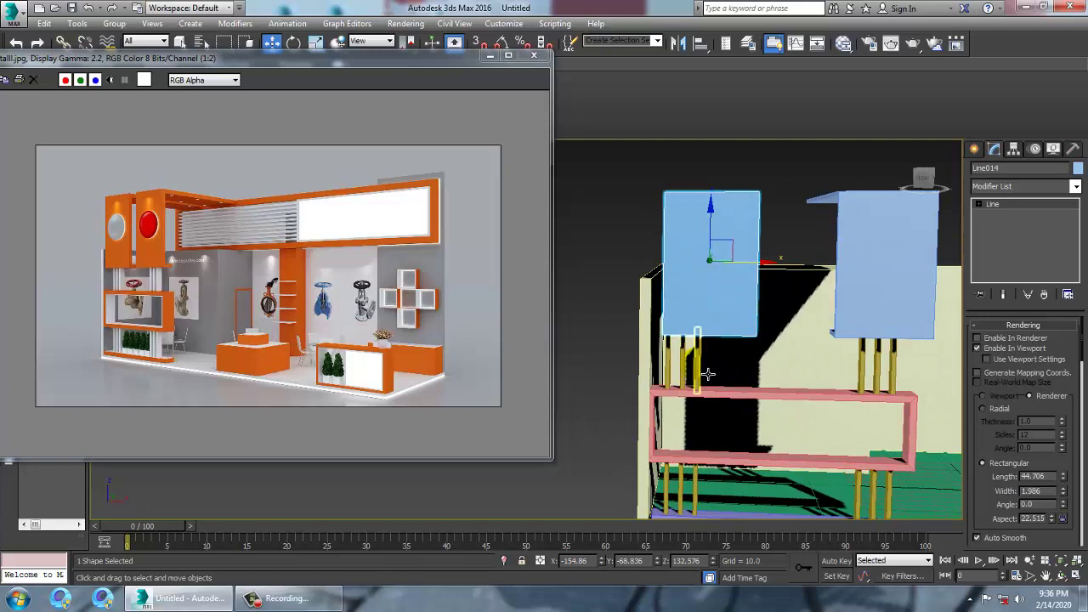
Select the six upper and lower posts beside the side wall and move them about 12.5 units along positive X.
left_click(699, 374)
left_click(683, 374, "ctrl")
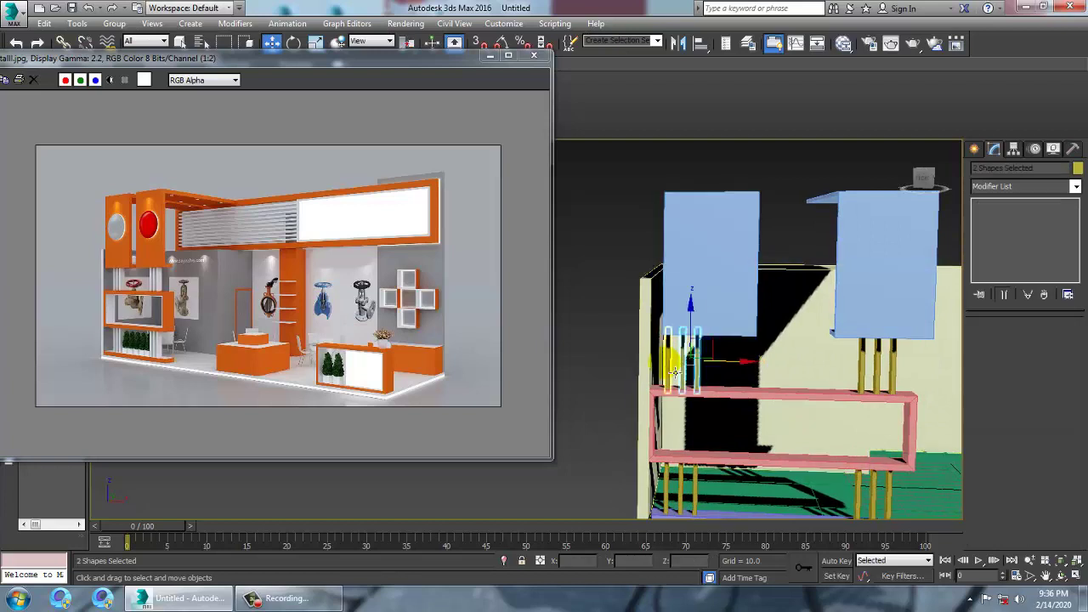
left_click(670, 374, "ctrl")
left_click(694, 498, "ctrl")
left_click(683, 504, "ctrl")
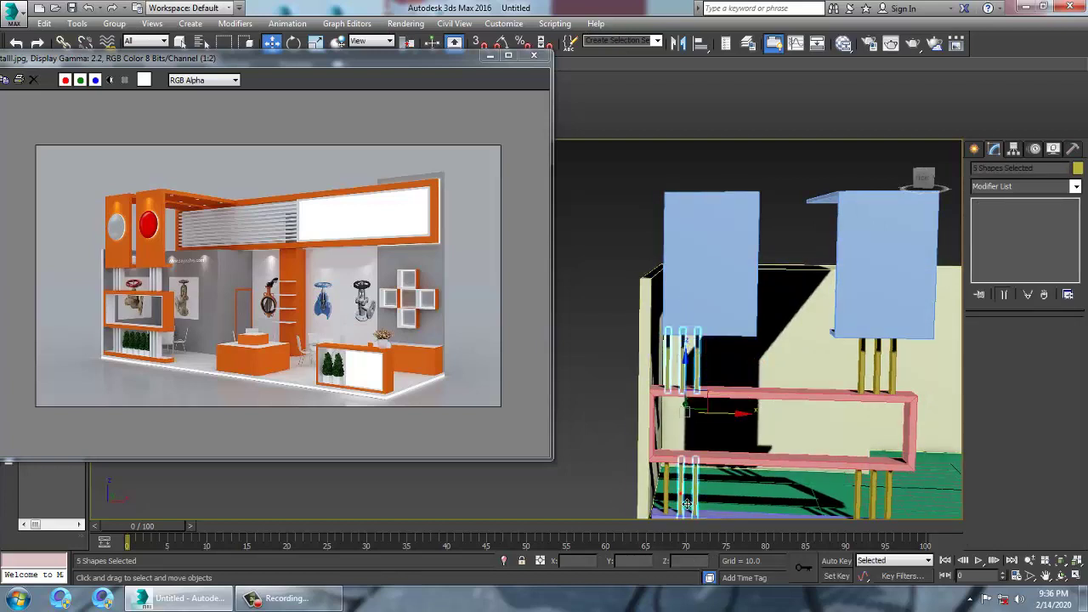
left_click(671, 503, "ctrl")
left_click_drag(736, 428, 760, 427)
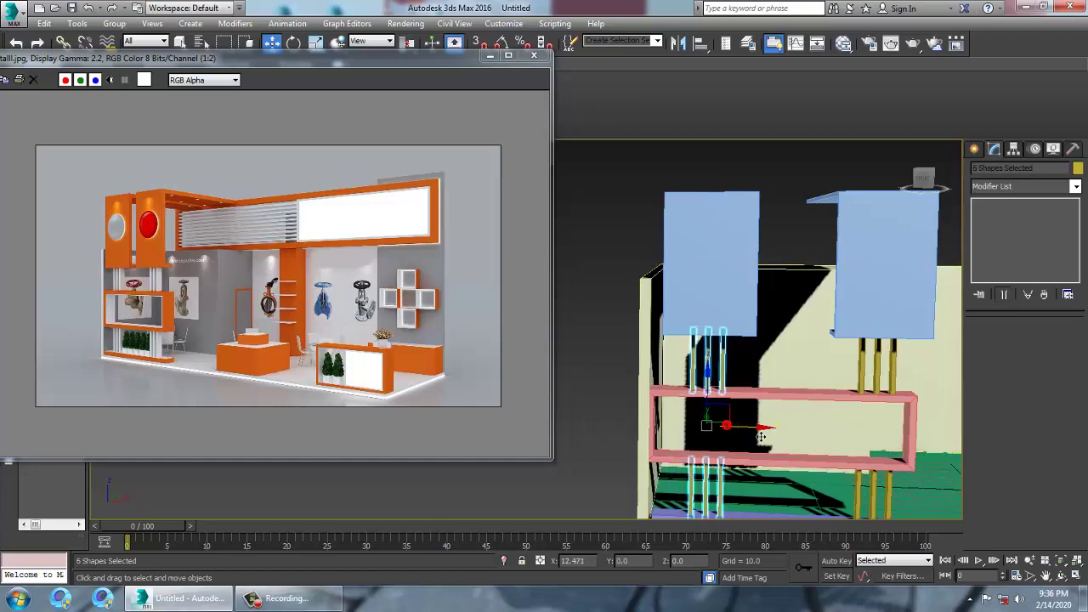
Thicken the original overhead panel at the frame's free end by setting its rectangular Width to 4.13.
left_click(737, 295)
middle_click_drag(775, 294, 804, 294, "alt")
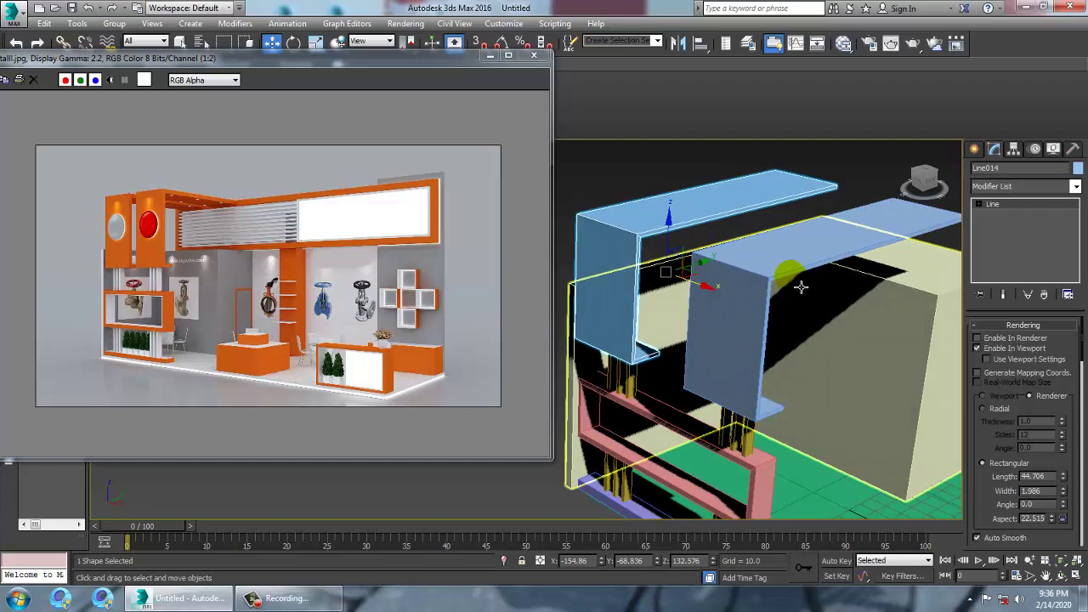
left_click(797, 284)
left_click_drag(1072, 491, 1073, 427)
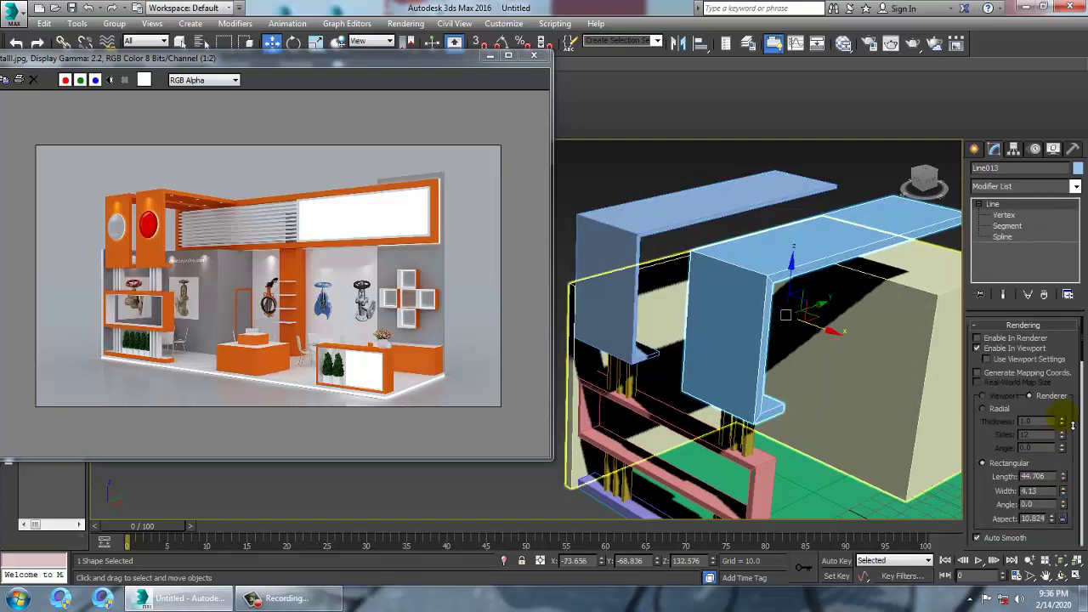
Set the rectangular Width of the copied overhead panel beside the side wall to 4.13.
left_click(683, 207)
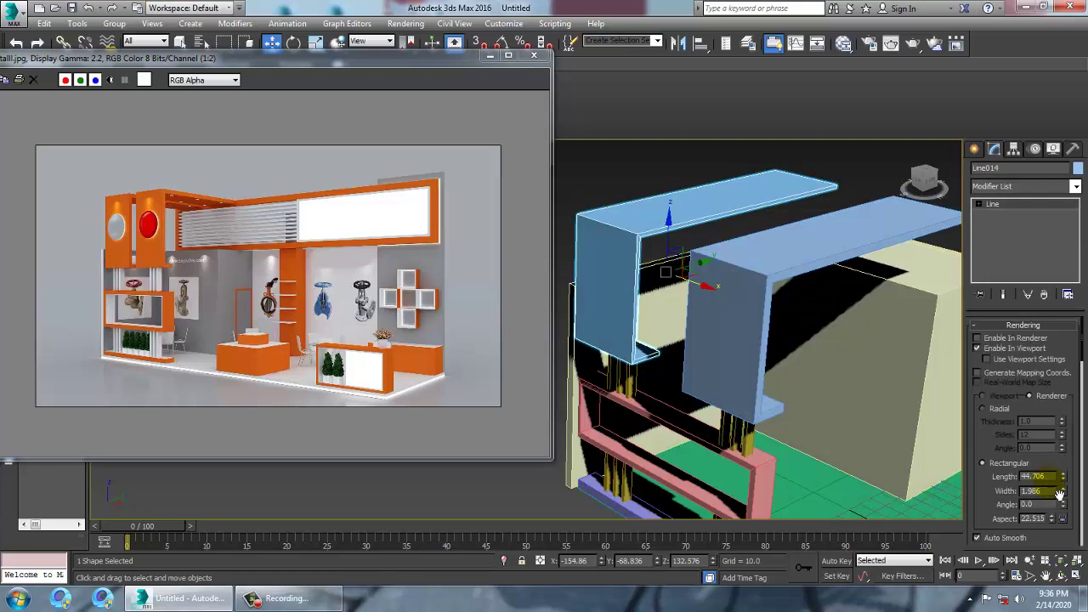
left_click(731, 322)
left_click(685, 206)
left_click_drag(1056, 493, 897, 462)
type("4.")
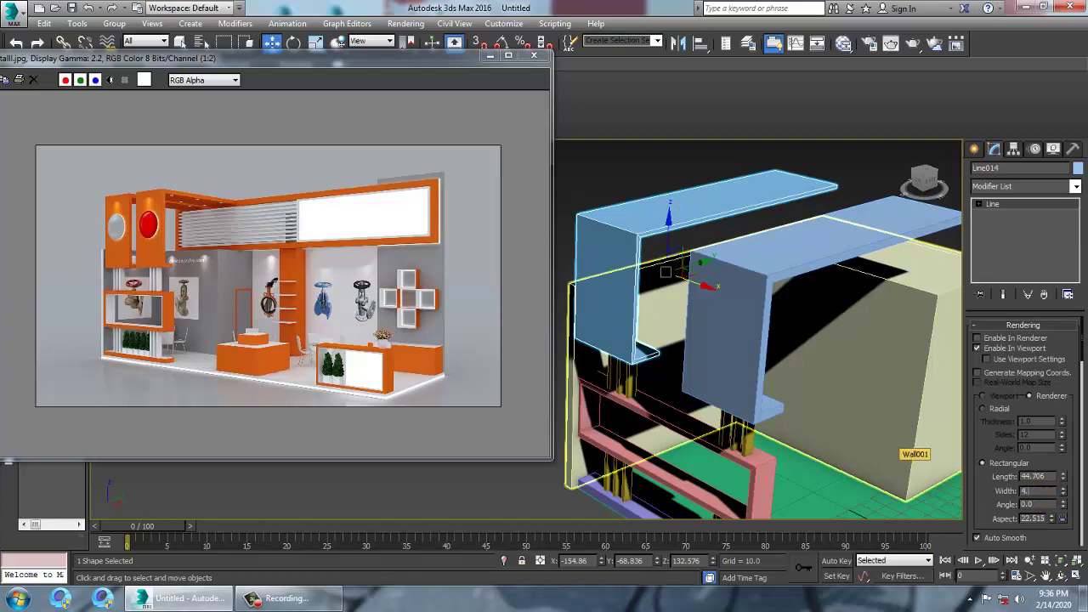
type("13")
key("Return")
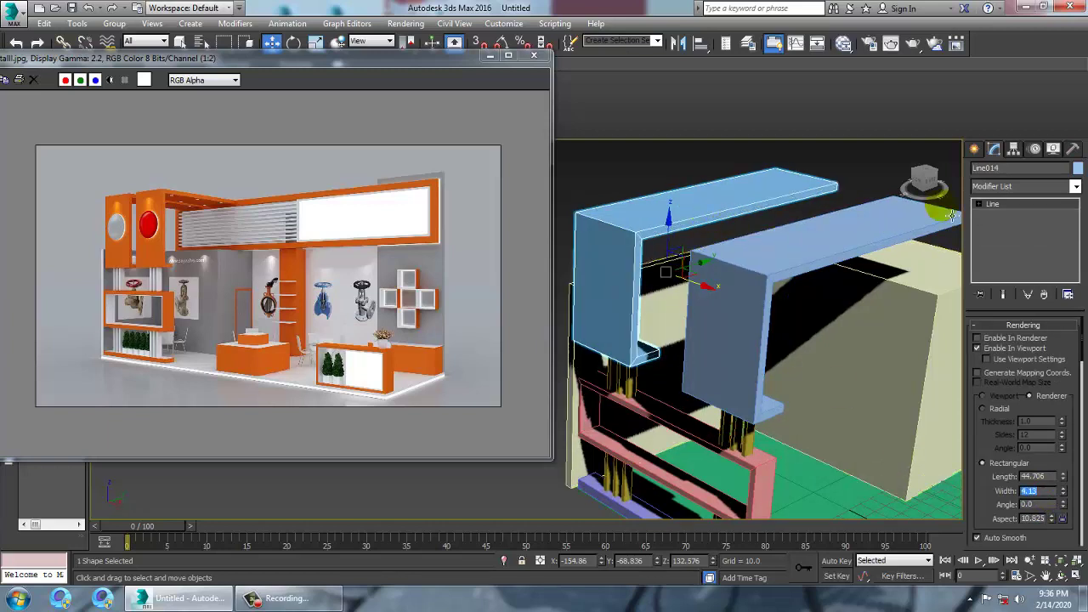
Give the copied panel a grey object colour and apply the same colour to all objects in the scene.
left_click(1010, 207)
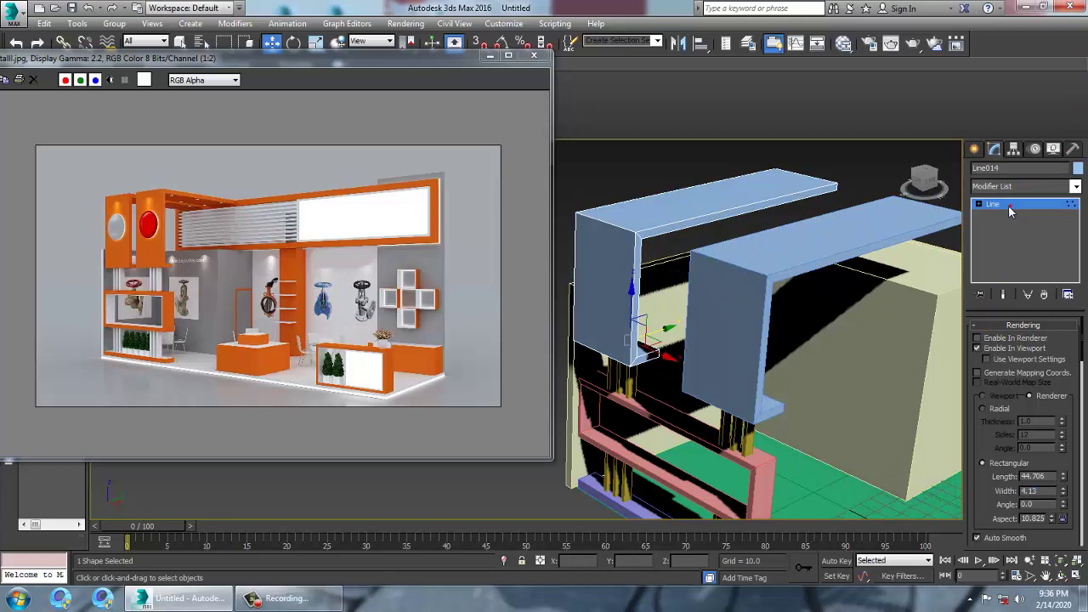
left_click(1076, 169)
left_click(627, 372)
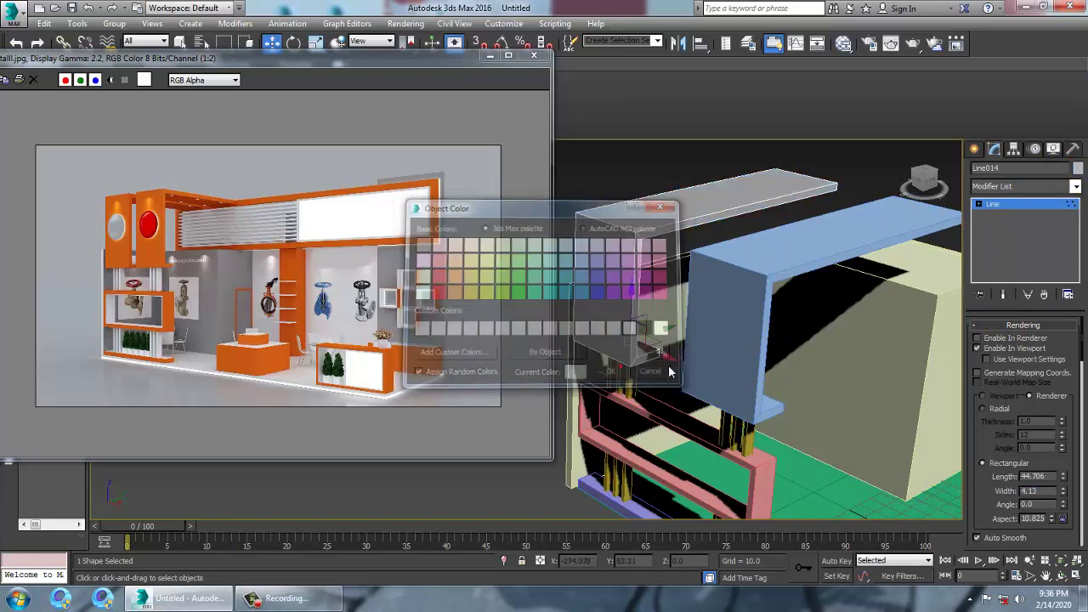
left_click(1010, 205)
key("ctrl+a")
left_click(1077, 169)
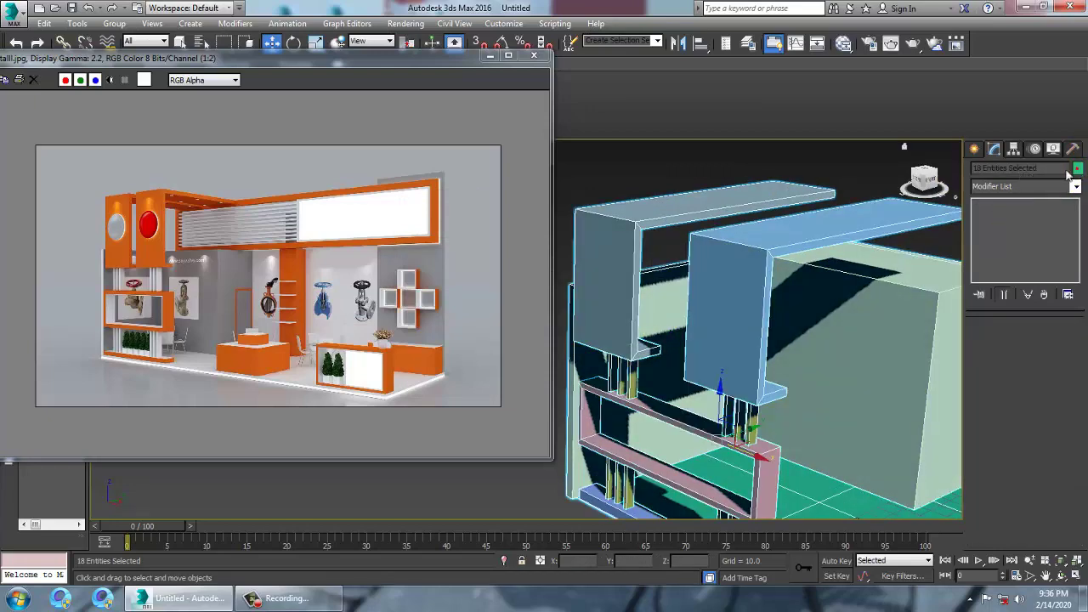
left_click(614, 379)
scroll(799, 320, "down", 3)
middle_click_drag(778, 303, 794, 342, "alt")
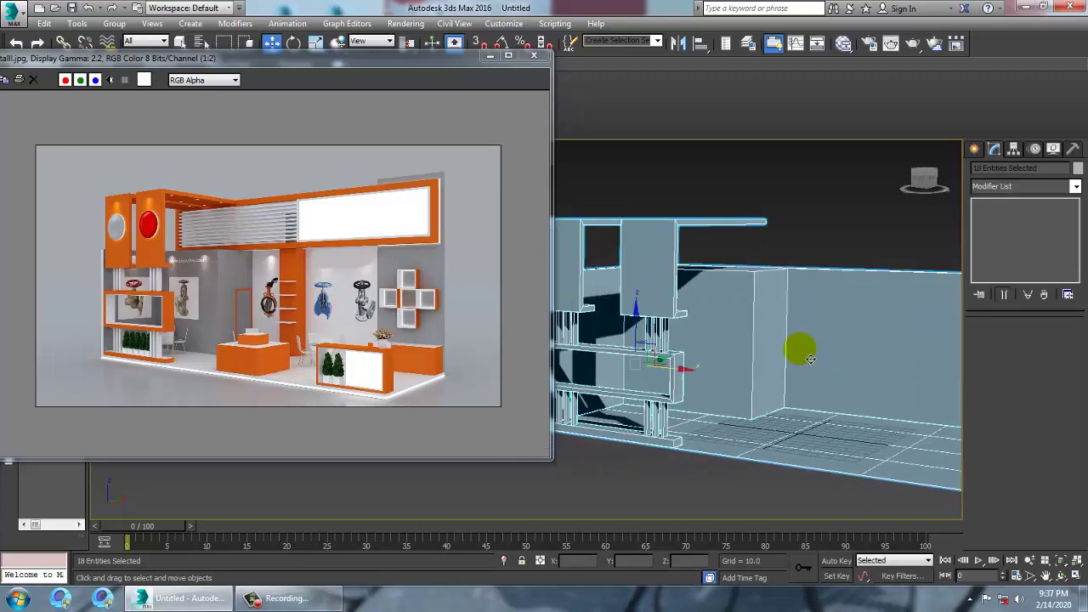
Save the scene to the Desktop as new_stalll in 3ds Max format.
key("ctrl+s")
left_click(39, 127)
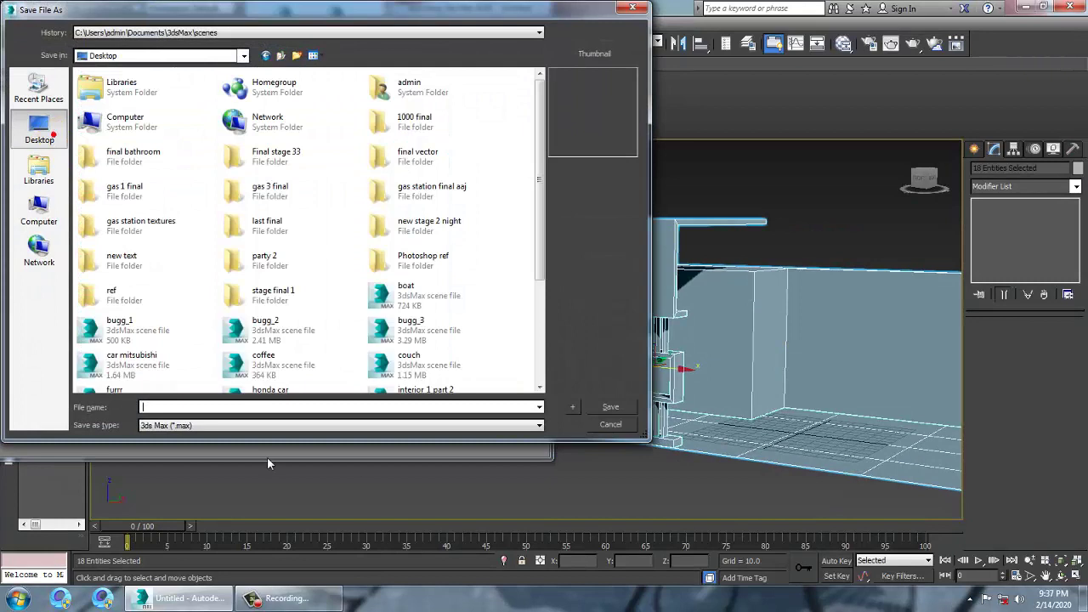
left_click(218, 406)
type("new ")
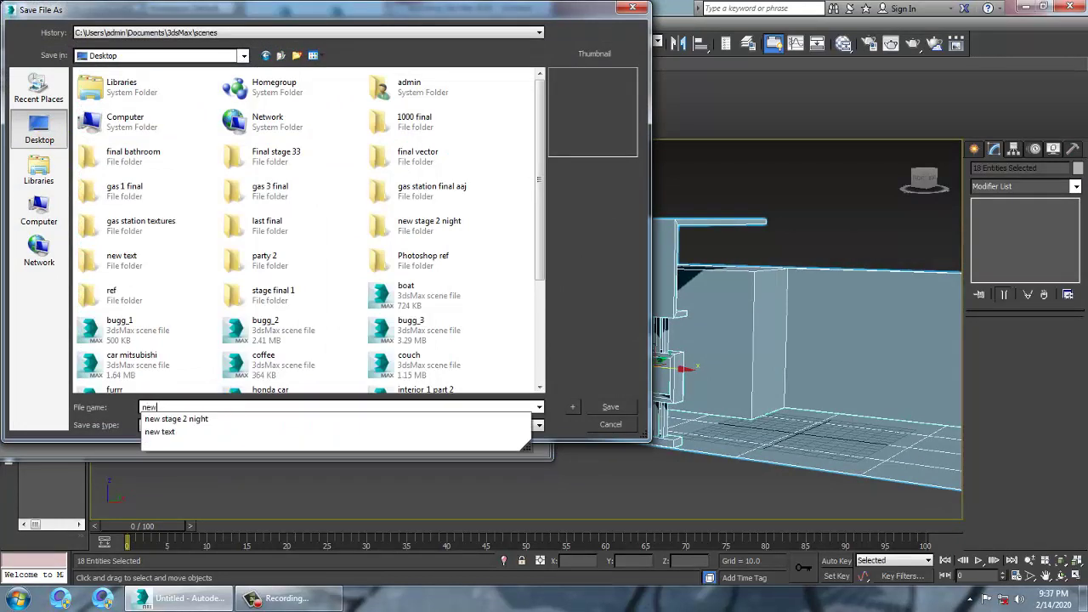
type("_sta")
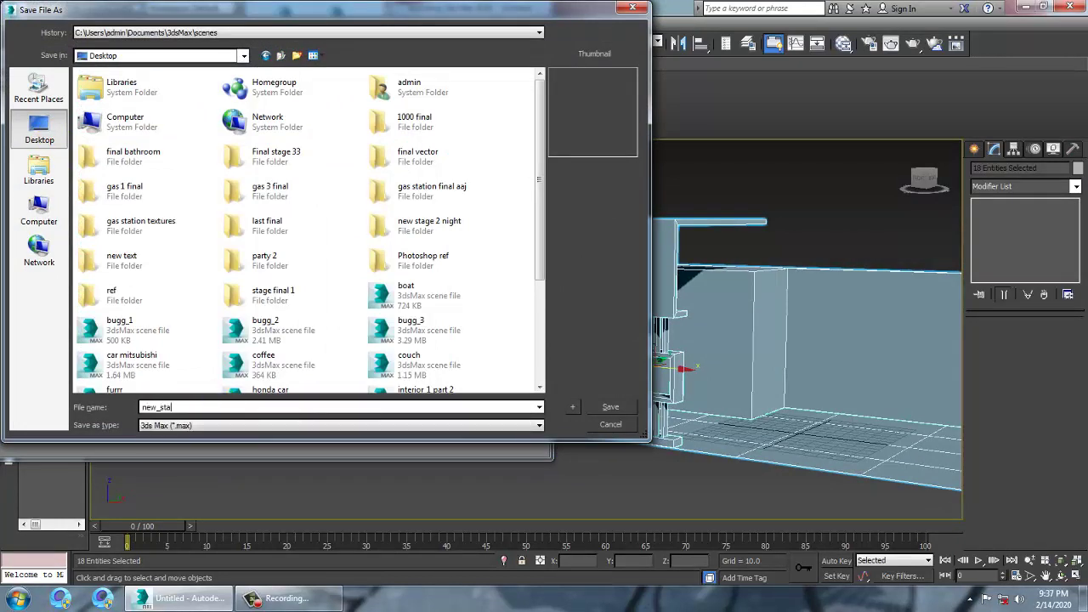
type("lll")
key("Return")
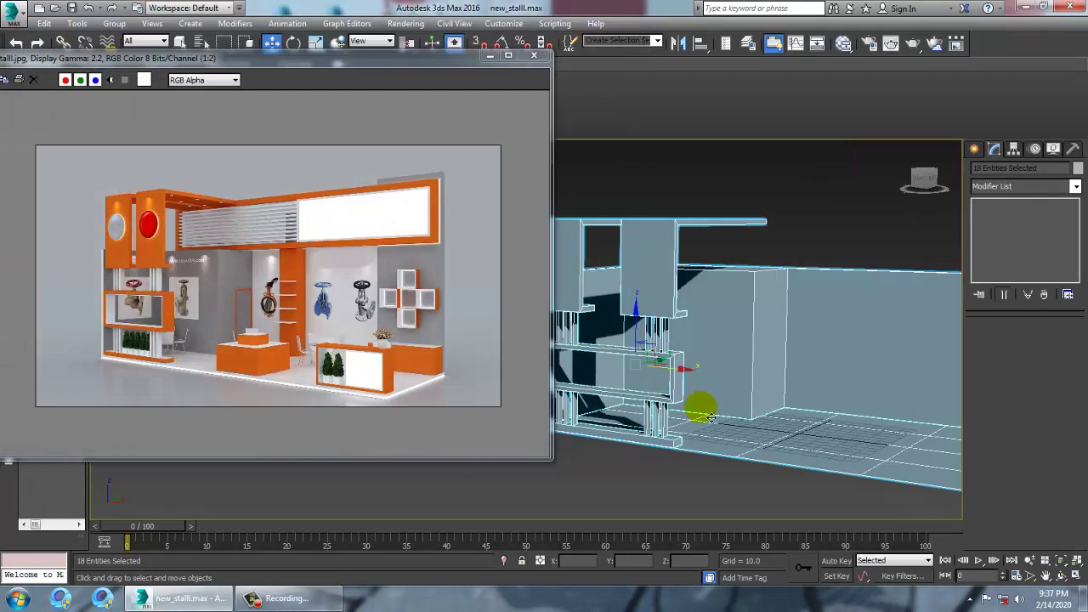
middle_click_drag(584, 383, 697, 382, "alt")
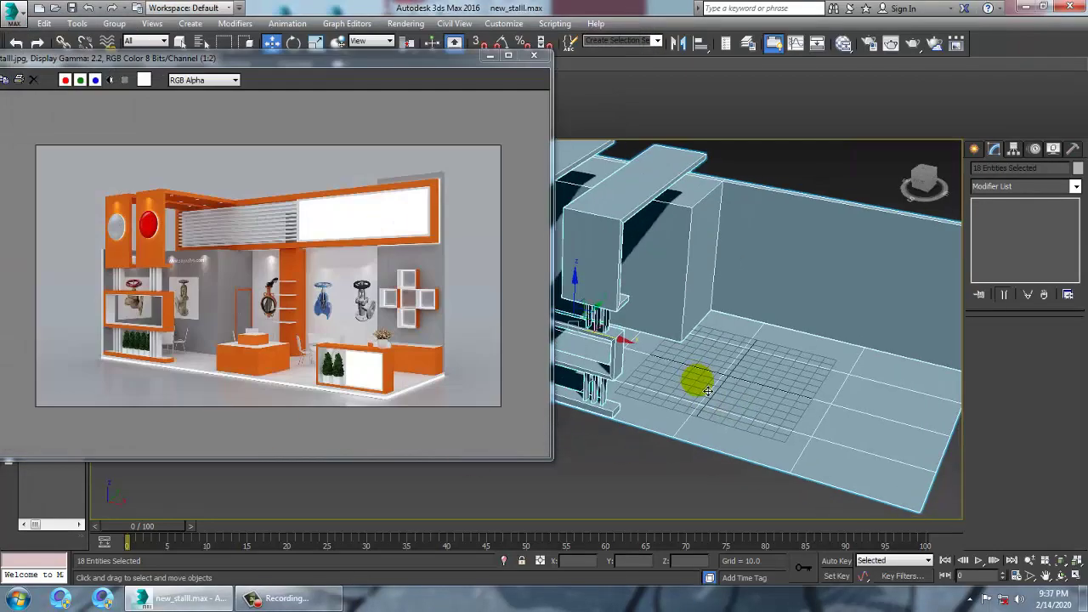
Select the stall's wall object alone and convert it to an Editable Poly.
left_click(974, 149)
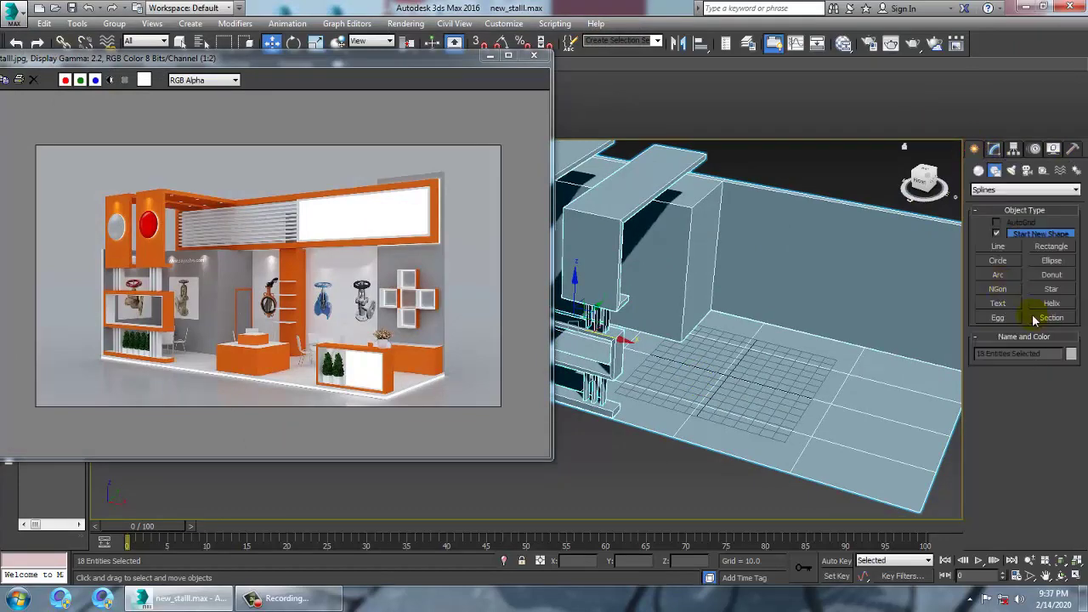
scroll(284, 303, "up", 1)
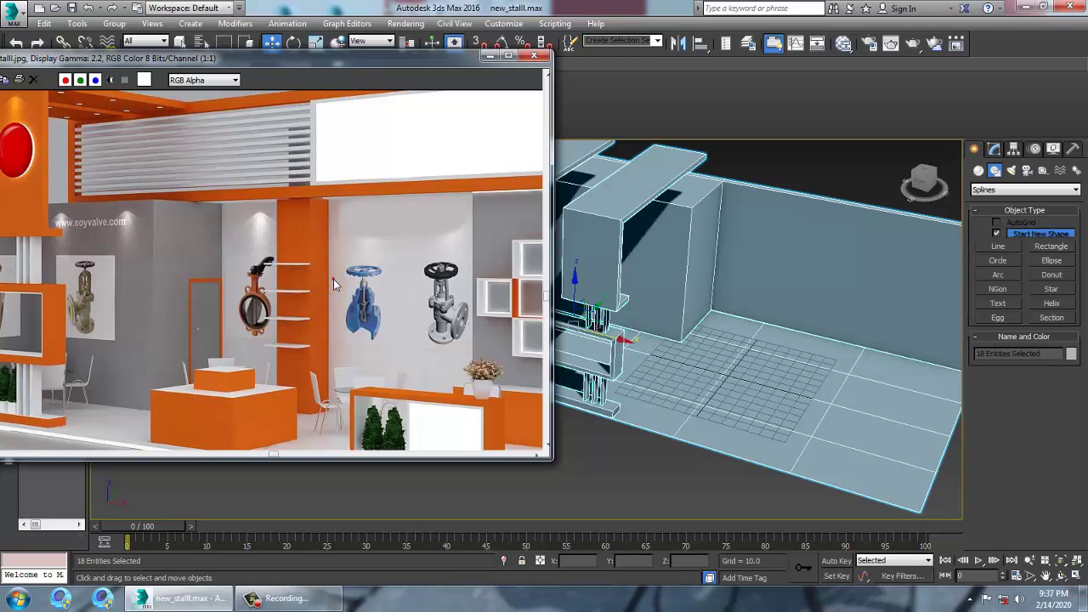
middle_click_drag(674, 298, 825, 270, "alt")
left_click(825, 270)
right_click(789, 249)
mouse_move(818, 388)
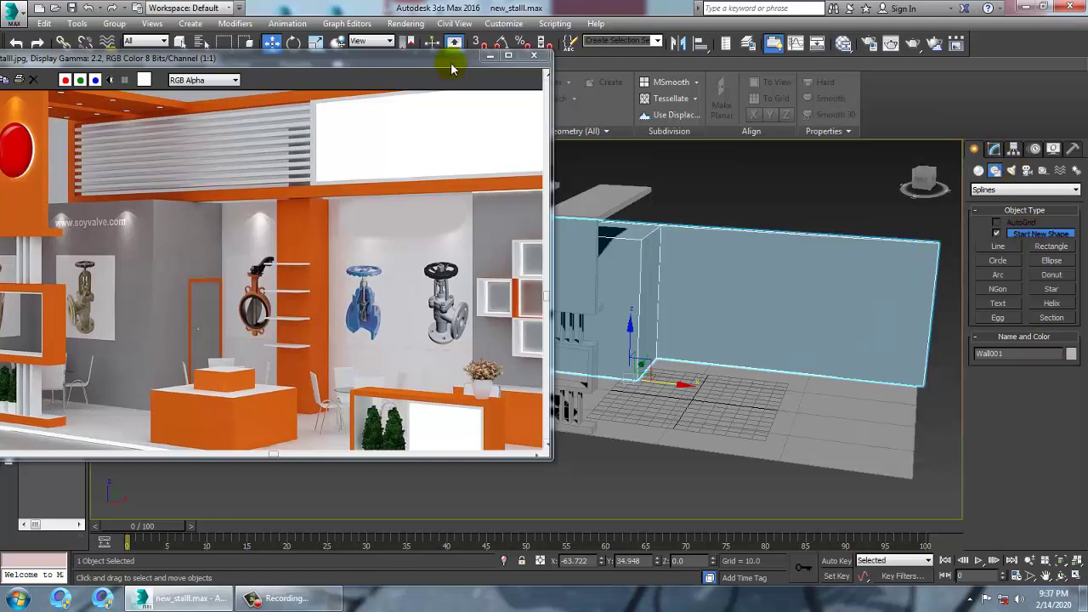
left_click_drag(450, 65, 464, 176)
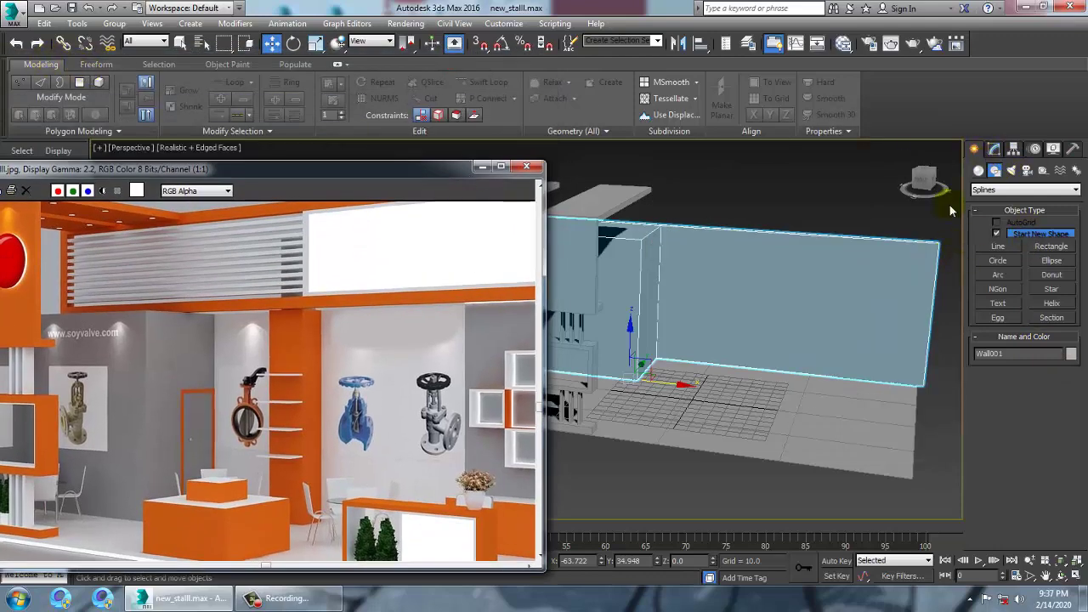
right_click(802, 249)
mouse_move(871, 390)
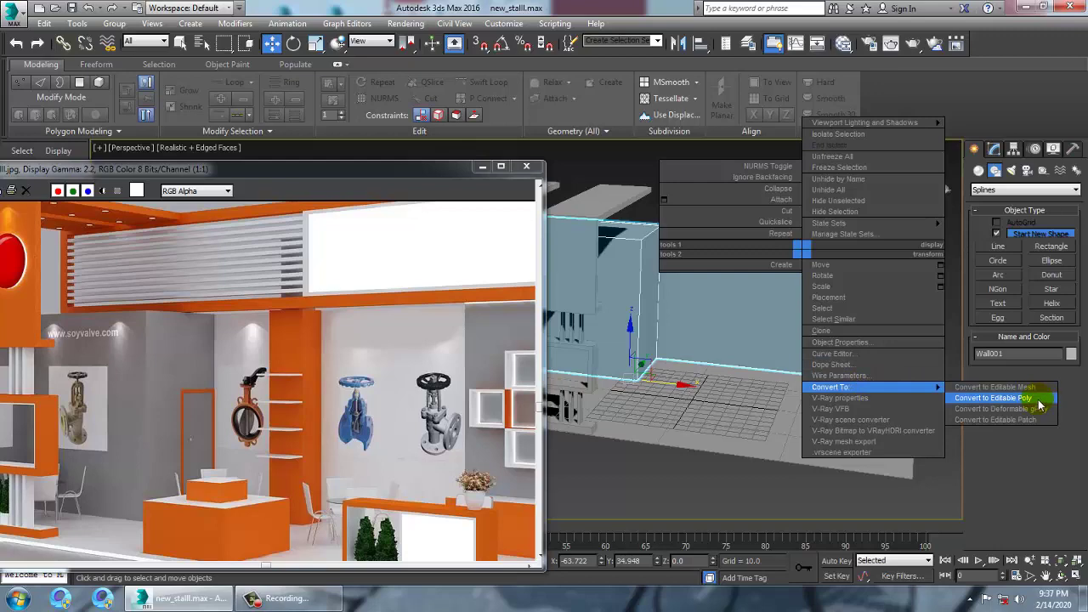
left_click(1032, 398)
Add two vertical edge loops across the long back wall with Swift Loop to outline a column strip.
left_click(472, 83)
middle_click_drag(710, 287, 726, 289, "alt")
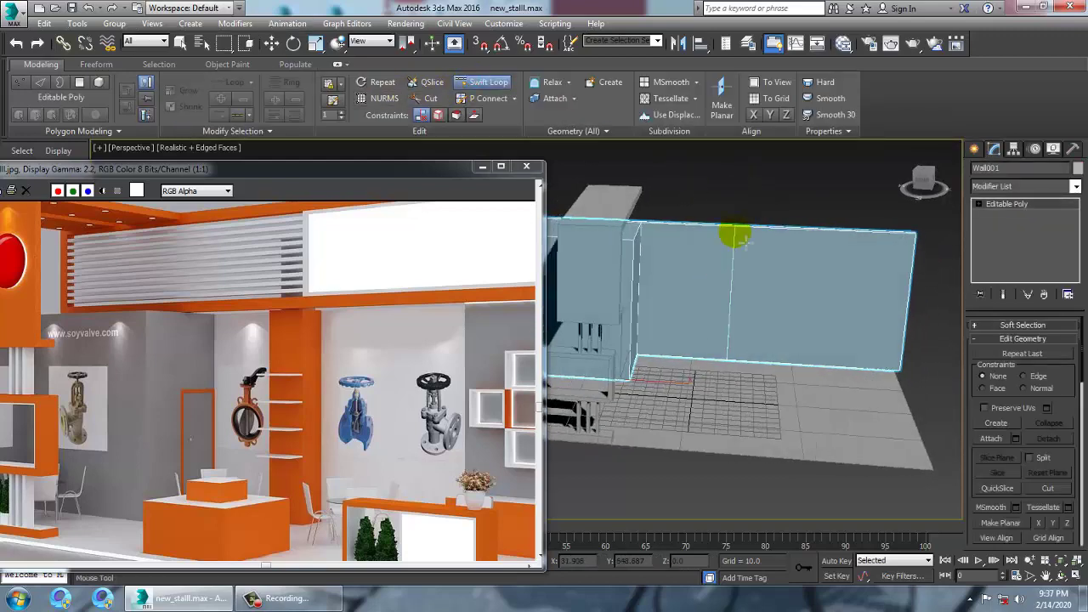
left_click(755, 238)
left_click(775, 249)
middle_click_drag(766, 324, 767, 297, "alt")
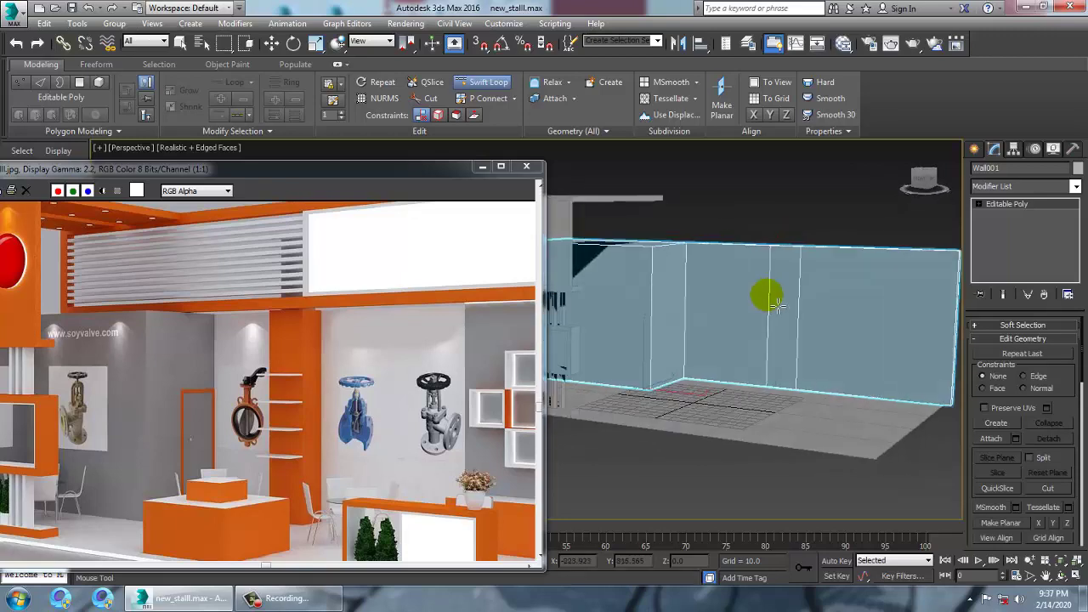
right_click(768, 299)
Narrow the back wall's column strip by scaling the vertices of its two vertical loops closer together along X.
scroll(771, 311, "down", 5)
middle_click_drag(394, 407, 357, 389)
scroll(357, 388, "down", 1)
scroll(393, 388, "up", 1)
left_click(808, 305)
scroll(807, 305, "up", 4)
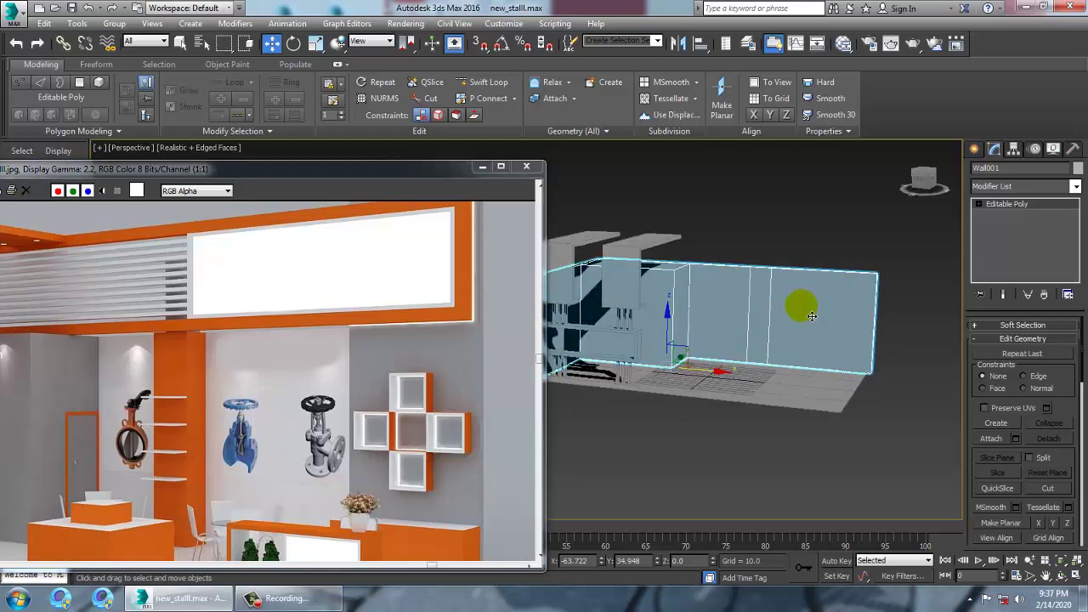
key("1")
left_click_drag(781, 434, 781, 433)
key("r")
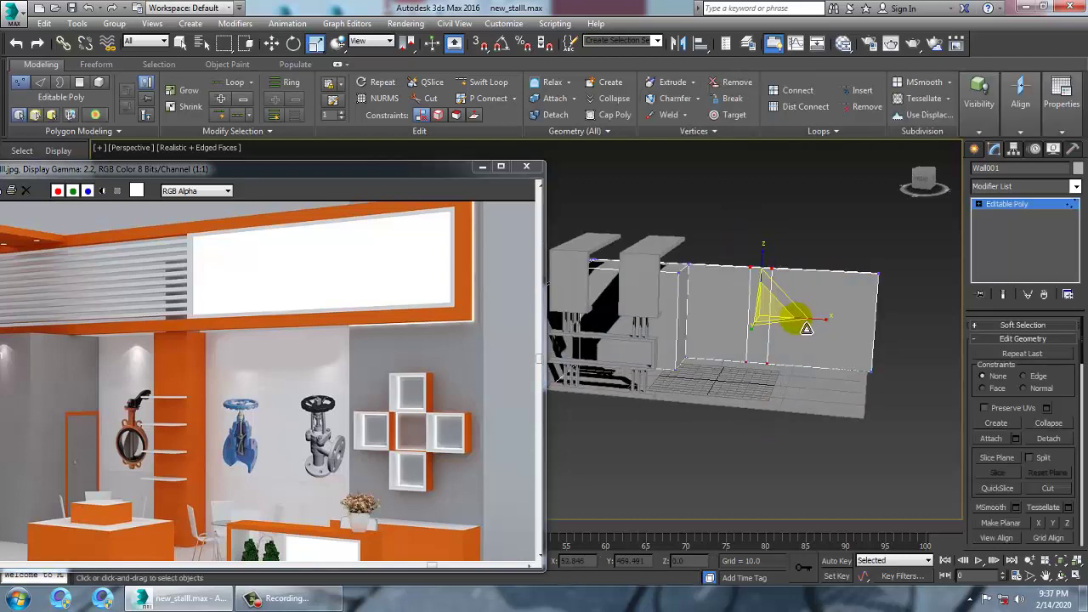
left_click_drag(823, 321, 789, 326)
key("w")
Extrude the narrow strip polygon on the back wall by 16.861 to form a projecting column.
middle_click_drag(860, 364, 770, 334, "alt")
scroll(774, 333, "up", 2)
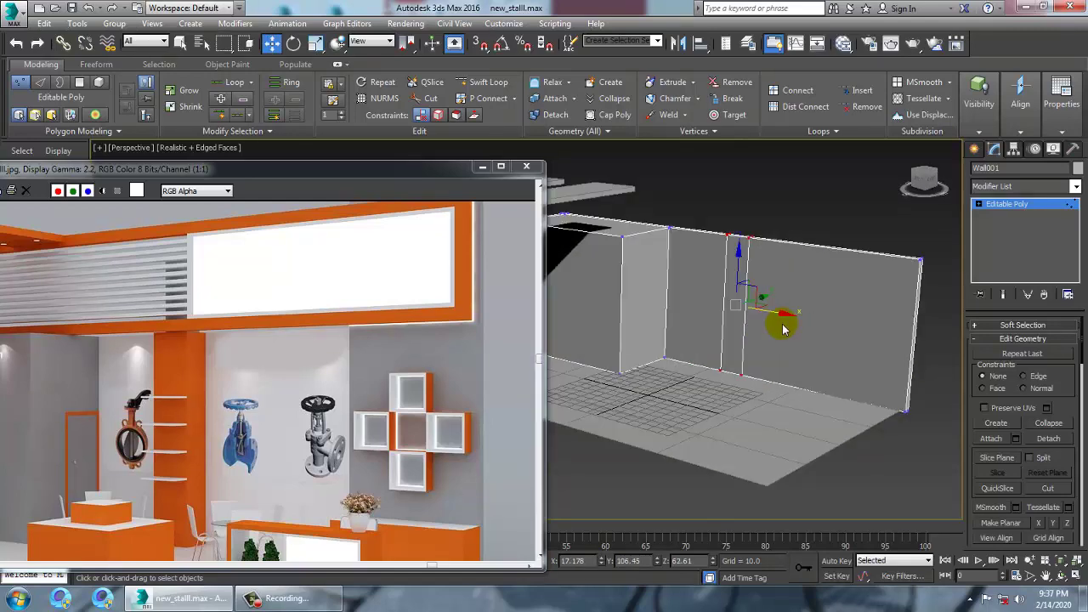
key("4")
left_click(741, 302)
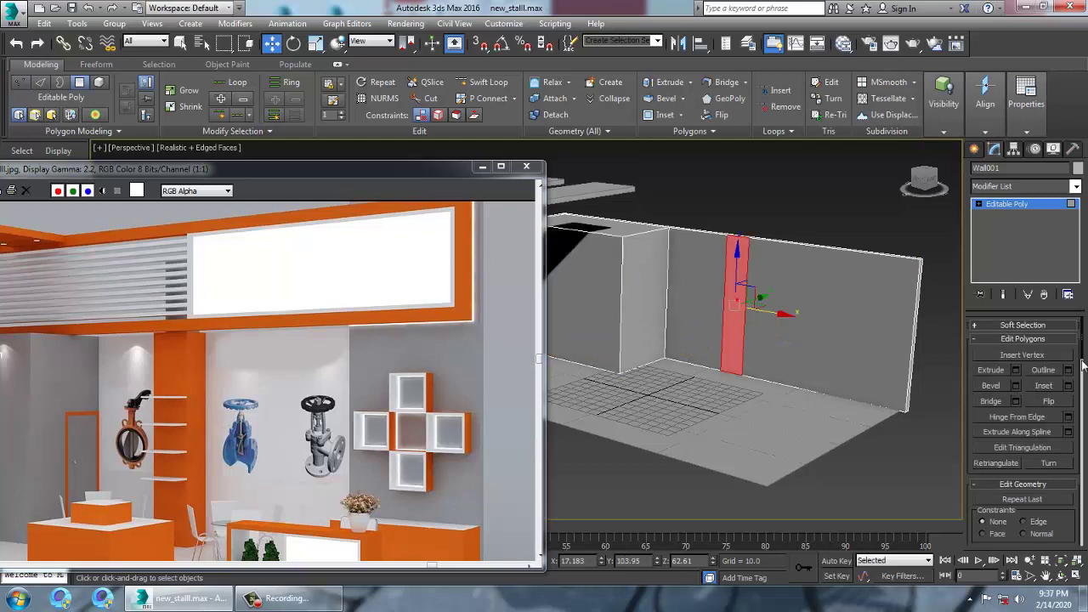
left_click(1017, 370)
left_click_drag(535, 357, 629, 35)
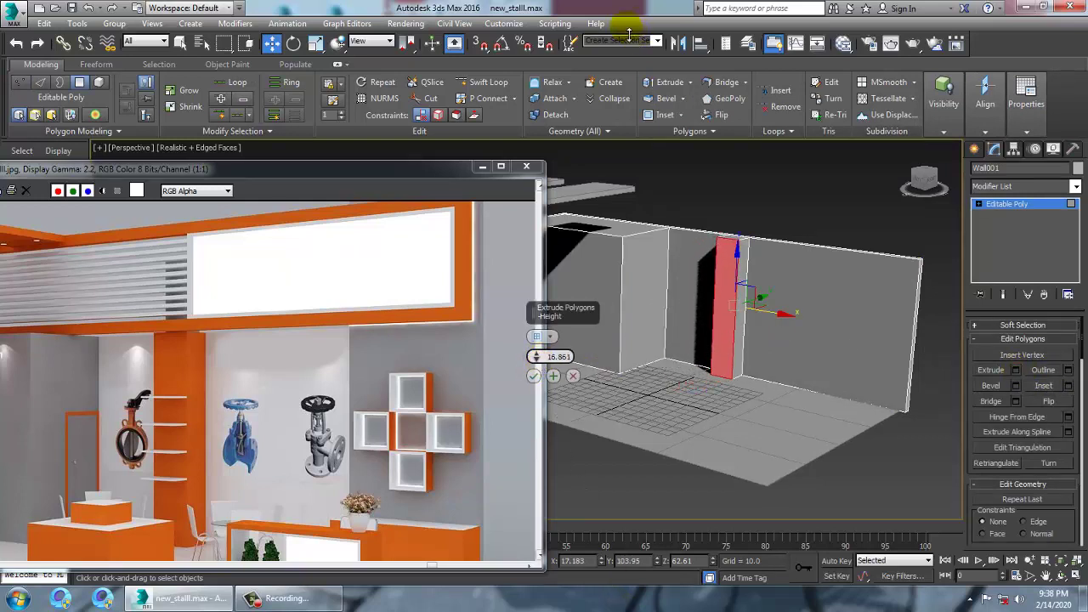
left_click(532, 374)
middle_click_drag(828, 363, 780, 360, "alt")
left_click(1023, 204)
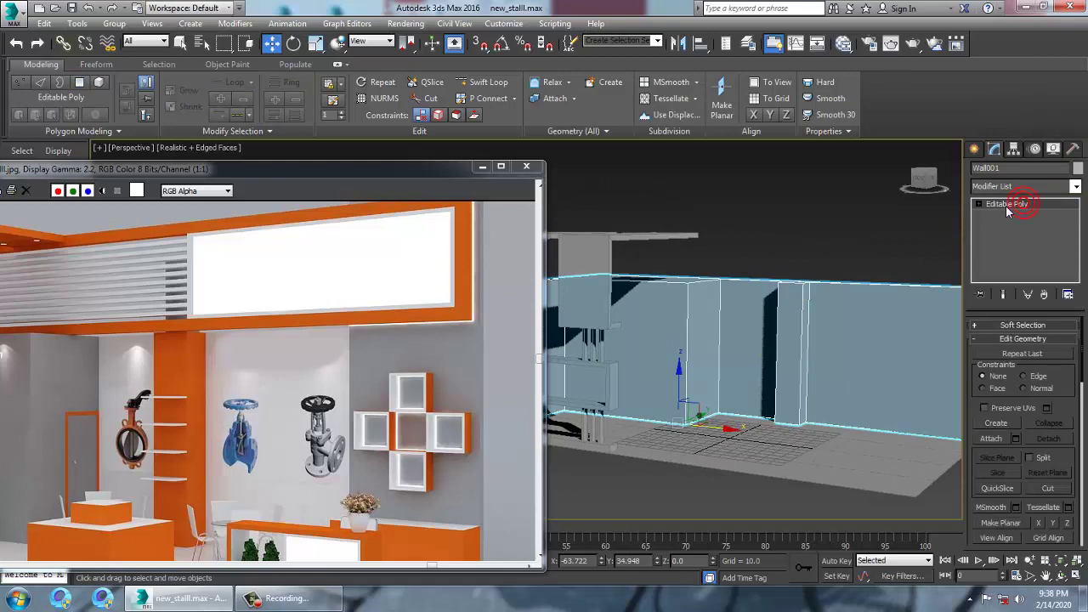
Frame the column in the Front view and start the Box primitive with AutoGrid enabled.
mouse_move(809, 307)
middle_mouse_down("alt")
mouse_move(821, 323)
mouse_move(858, 310)
mouse_move(791, 317)
middle_mouse_up("alt")
scroll(791, 318, "up", 2)
key("alt+w")
middle_click_drag(787, 267, 718, 266)
key("alt+w")
middle_click_drag(794, 300, 740, 305)
middle_click_drag(829, 300, 731, 322)
left_click(974, 148)
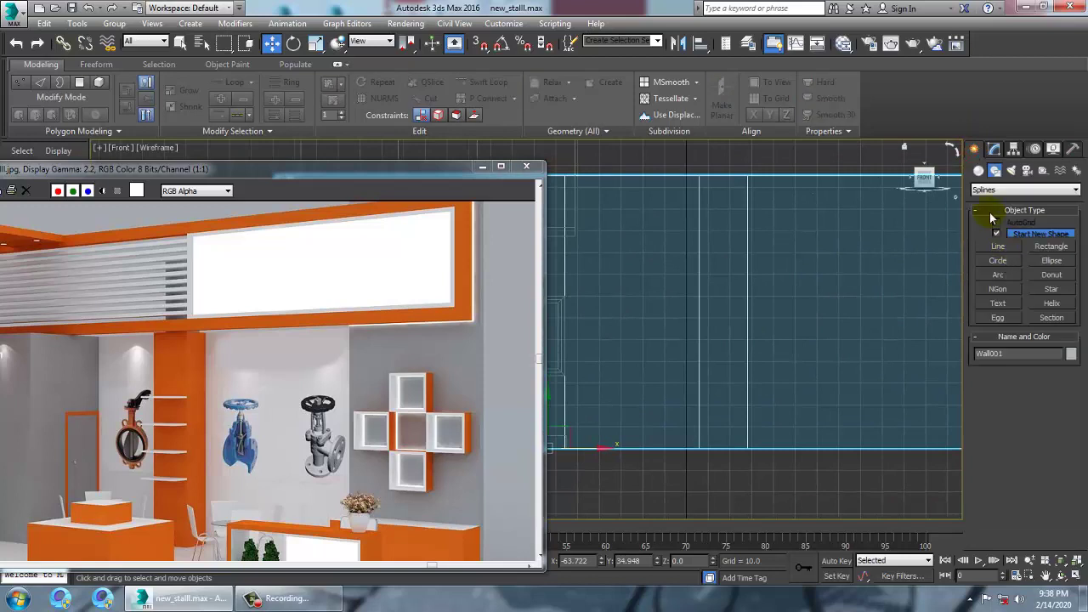
left_click(998, 246)
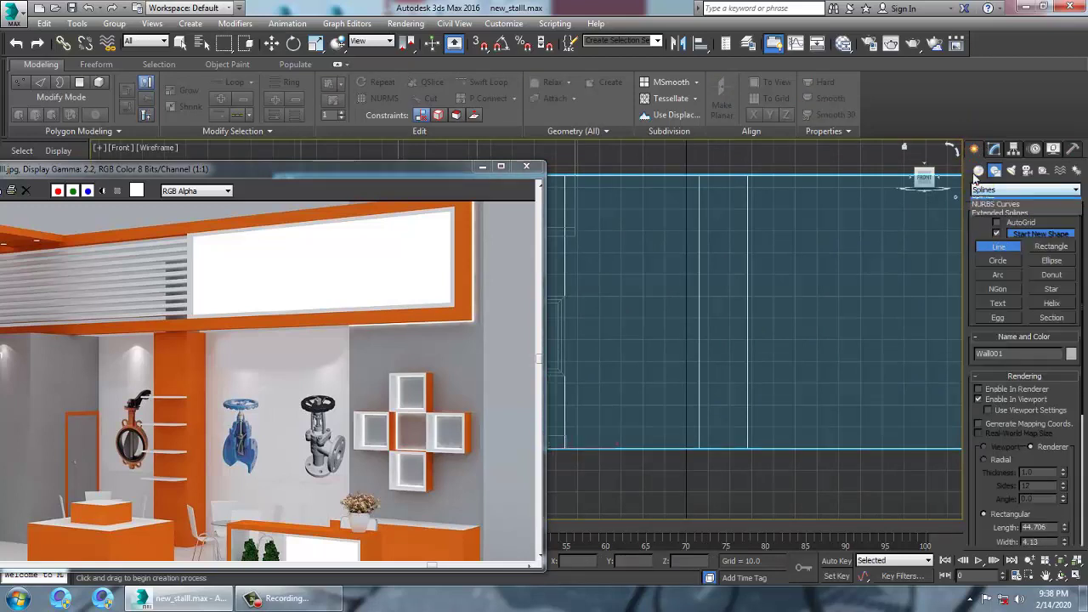
left_click(978, 170)
left_click(997, 234)
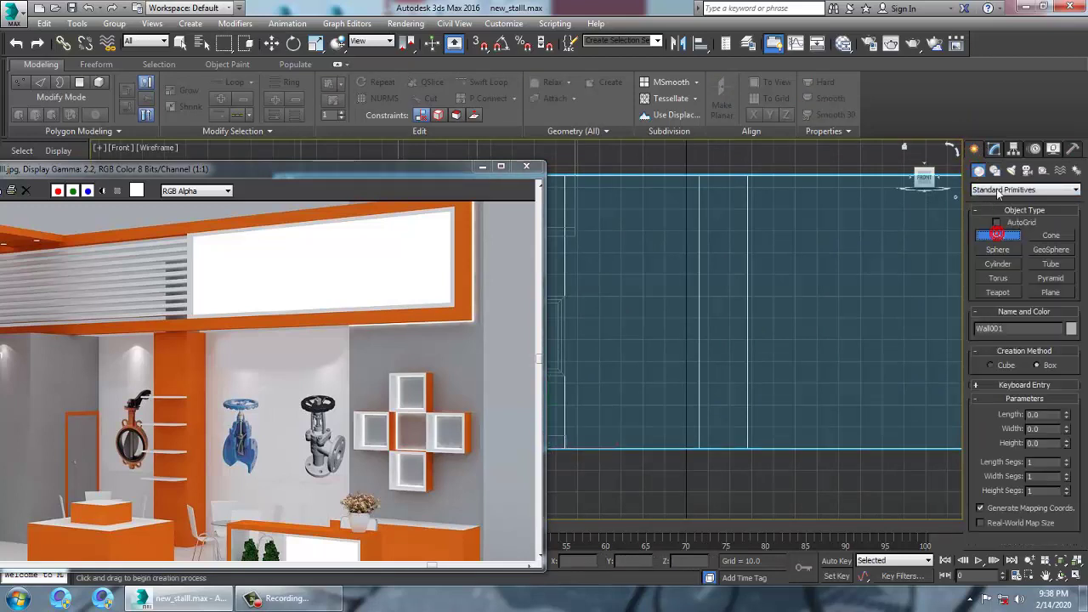
left_click(998, 222)
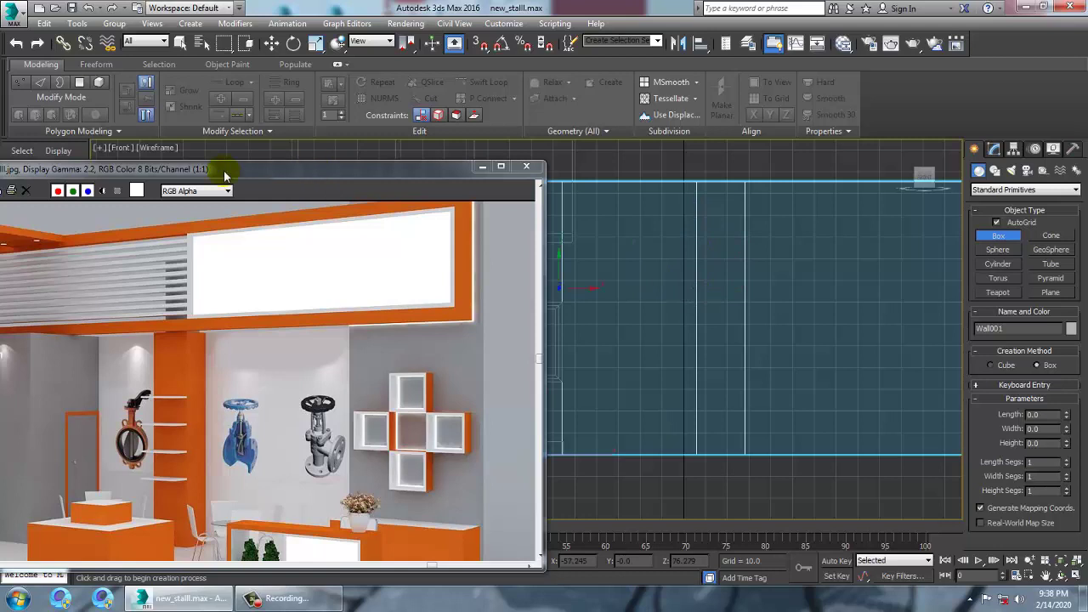
left_click_drag(223, 176, 441, 177)
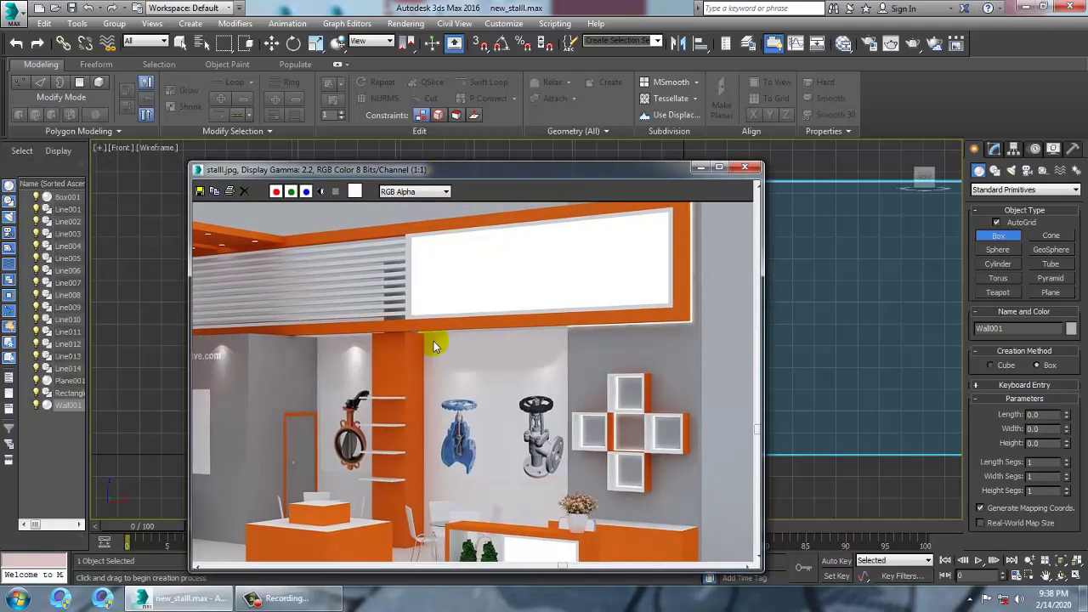
scroll(433, 344, "down", 1)
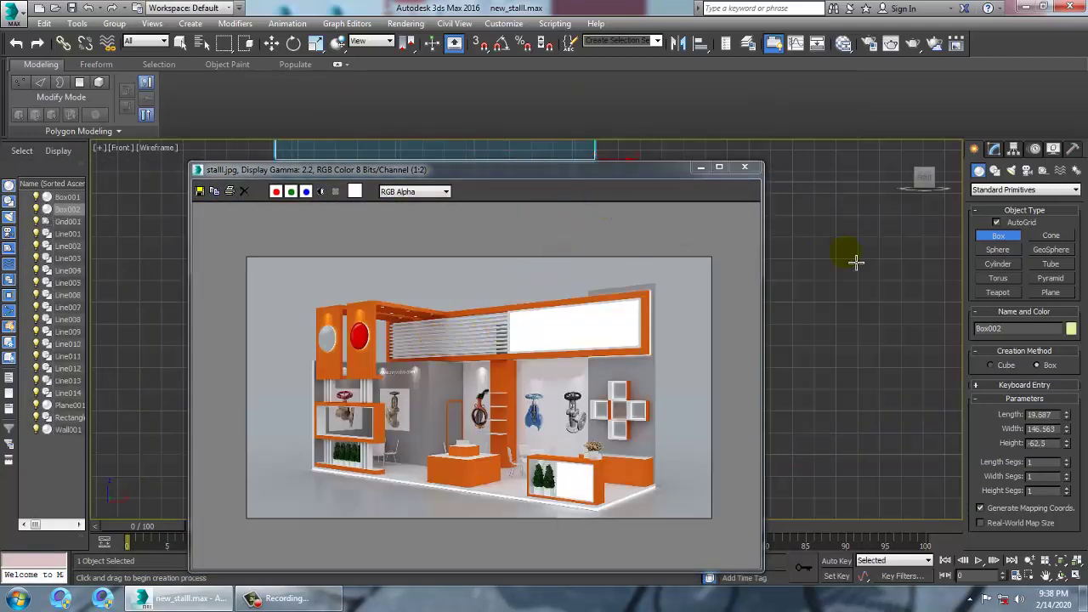
middle_click_drag(854, 261, 933, 331)
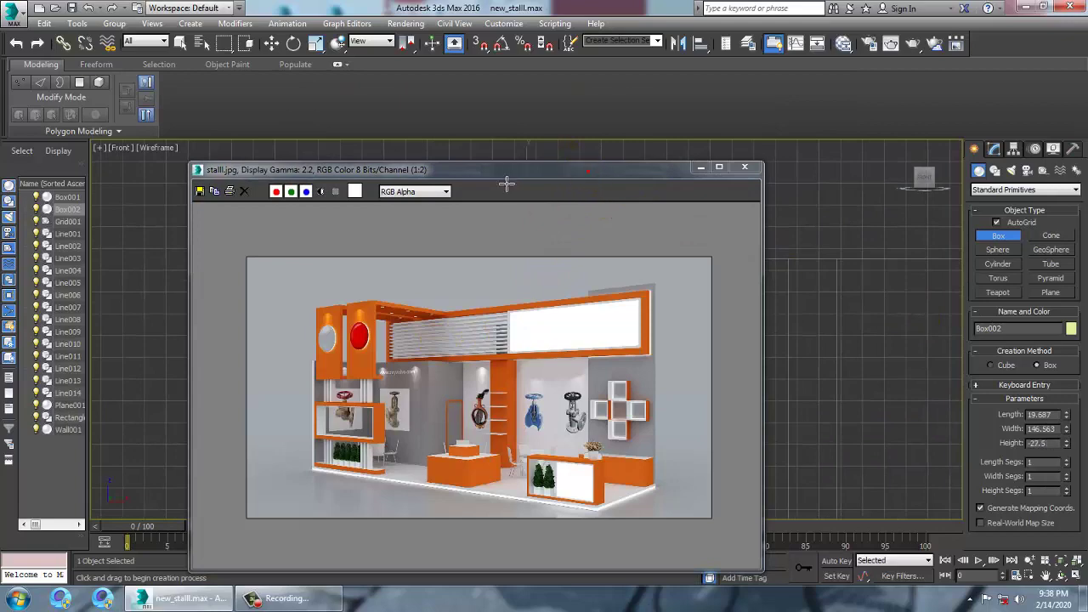
left_click_drag(631, 175, 216, 172)
right_click(745, 334)
left_click(745, 334)
middle_click_drag(744, 334, 768, 320)
Draw a thin horizontal box across the column in the Front view, about 23.2 wide and 1.77 long, as a shelf.
left_click(1010, 236)
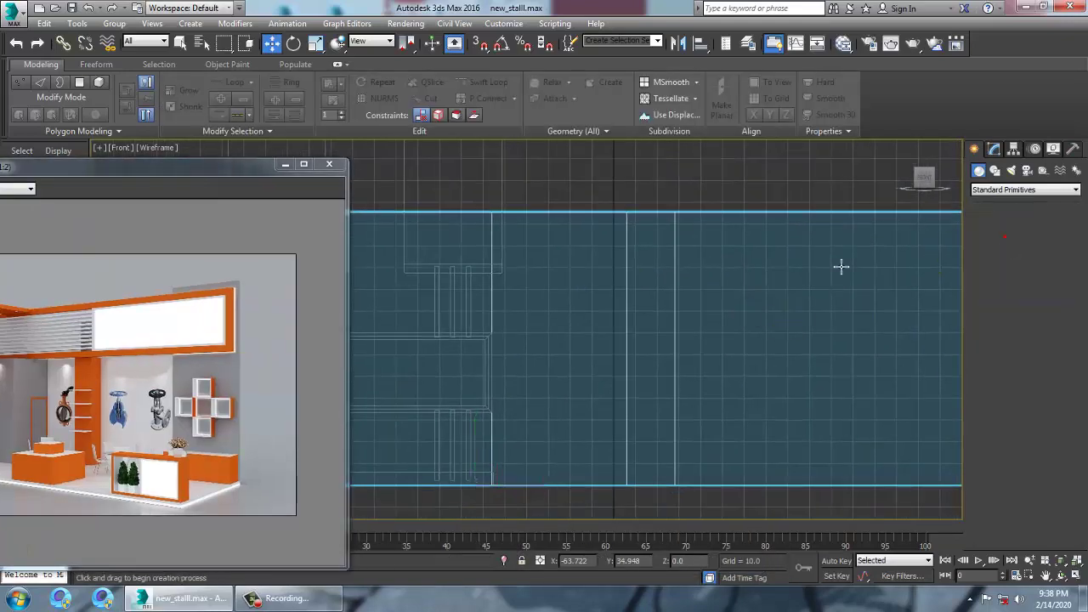
scroll(583, 332, "up", 2)
left_click_drag(657, 289, 731, 296)
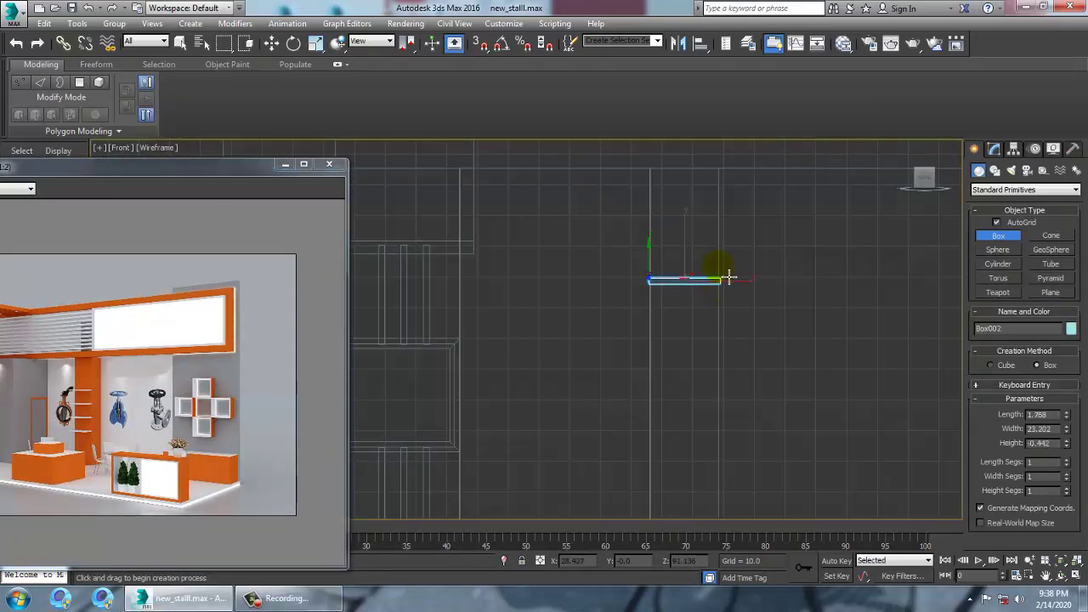
left_click(728, 277)
Pull the shelf box out along Y to about 84.92 so it sits in front of the column.
key("w")
key("p")
key("z")
scroll(774, 377, "down", 3)
middle_click_drag(774, 377, 690, 364, "alt")
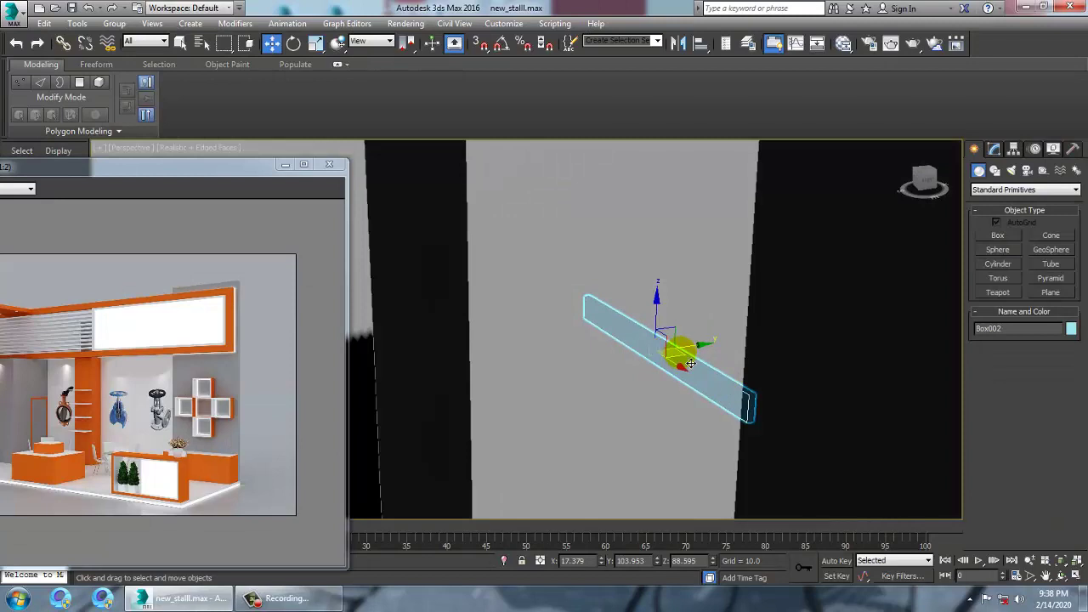
left_click_drag(684, 345, 432, 371)
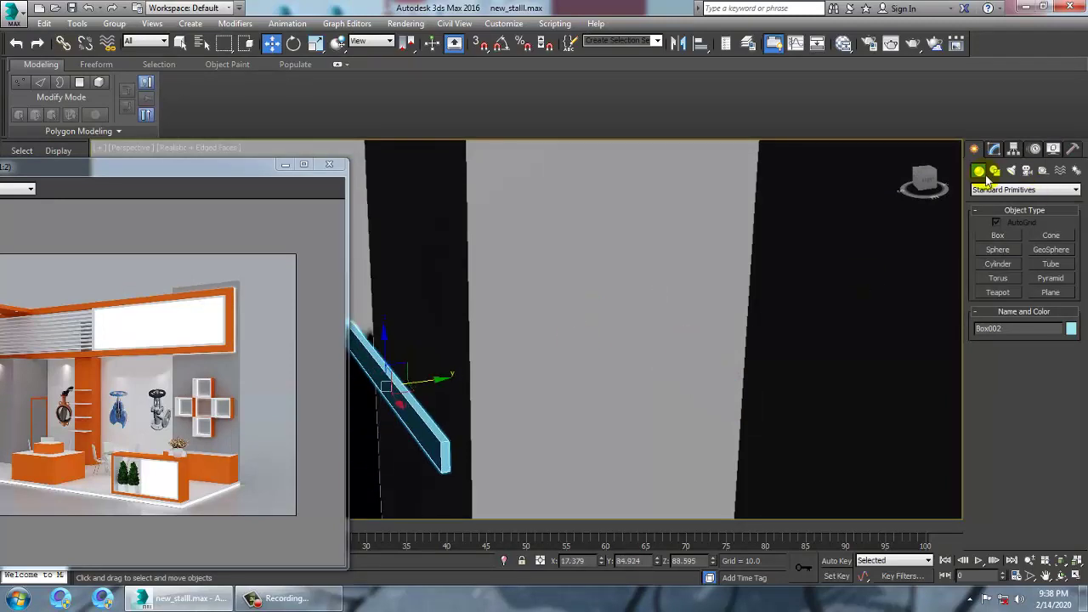
Set the shelf box's Length to 1.114 and its Height to 14.548.
left_click(994, 149)
left_click_drag(1067, 372, 906, 465)
scroll(763, 342, "down", 2)
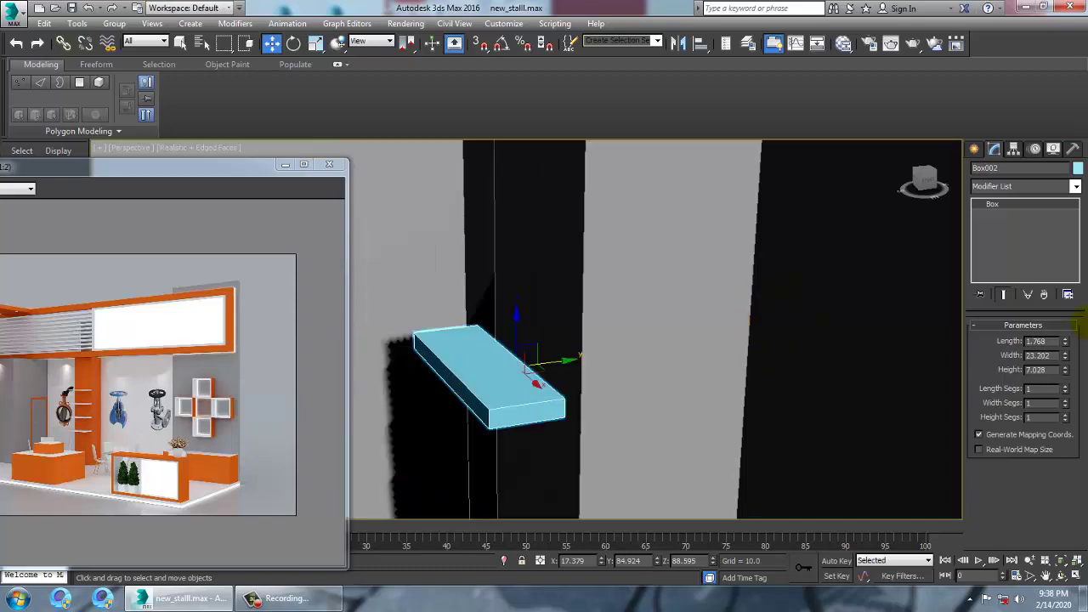
left_click(1066, 359)
left_click(1065, 353)
left_click_drag(1065, 344, 1076, 377)
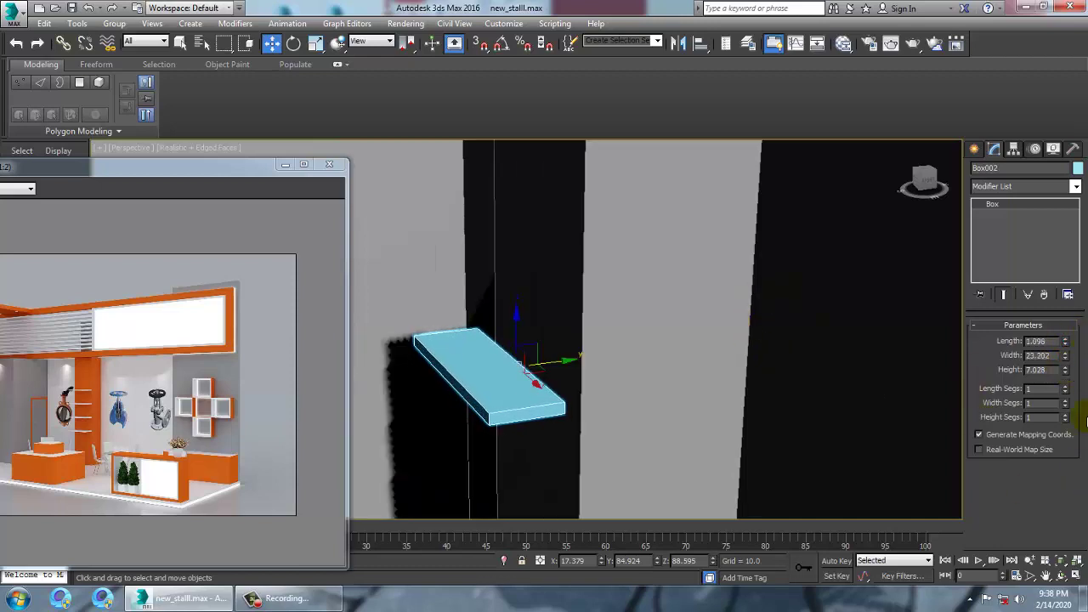
key("ctrl+z")
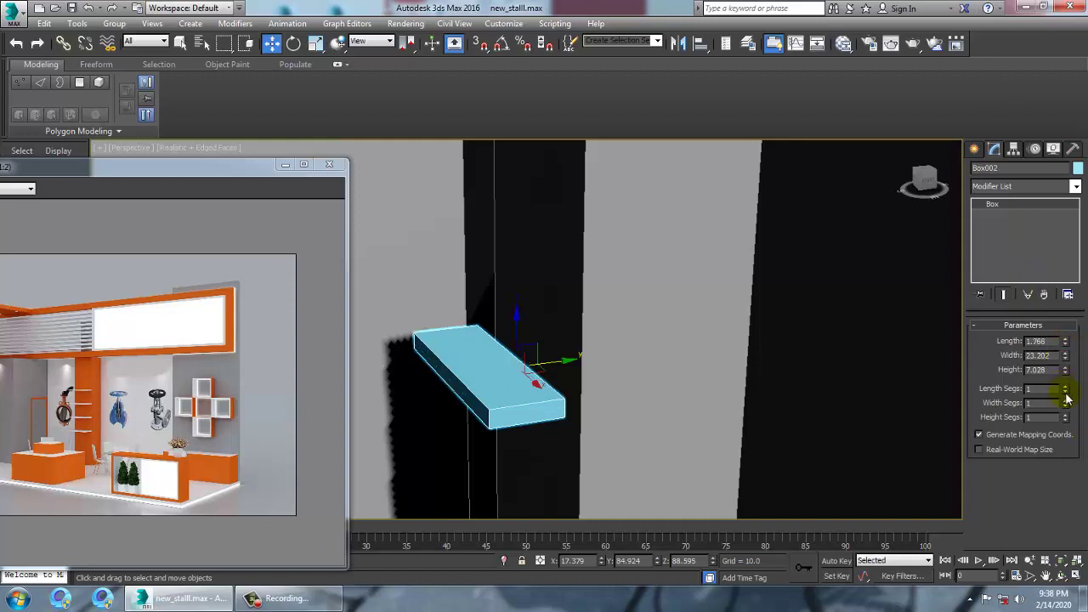
mouse_move(1067, 371)
left_mouse_down()
mouse_move(1078, 339)
mouse_move(1069, 346)
mouse_move(1077, 343)
mouse_move(1082, 377)
left_mouse_up()
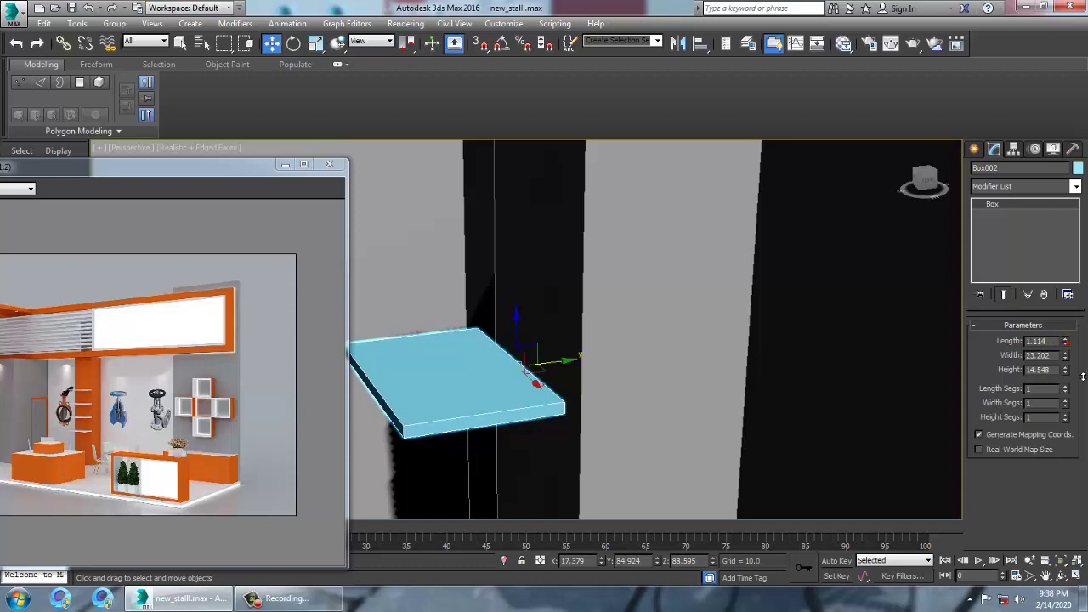
Move the shelf back against the column at about Y 87.5 and scale it to about 87% along X.
left_click_drag(537, 364, 562, 362)
scroll(589, 372, "down", 4)
middle_click_drag(590, 371, 672, 379, "alt")
middle_click_drag(610, 390, 593, 425, "alt")
key("r")
left_click_drag(581, 344, 571, 344)
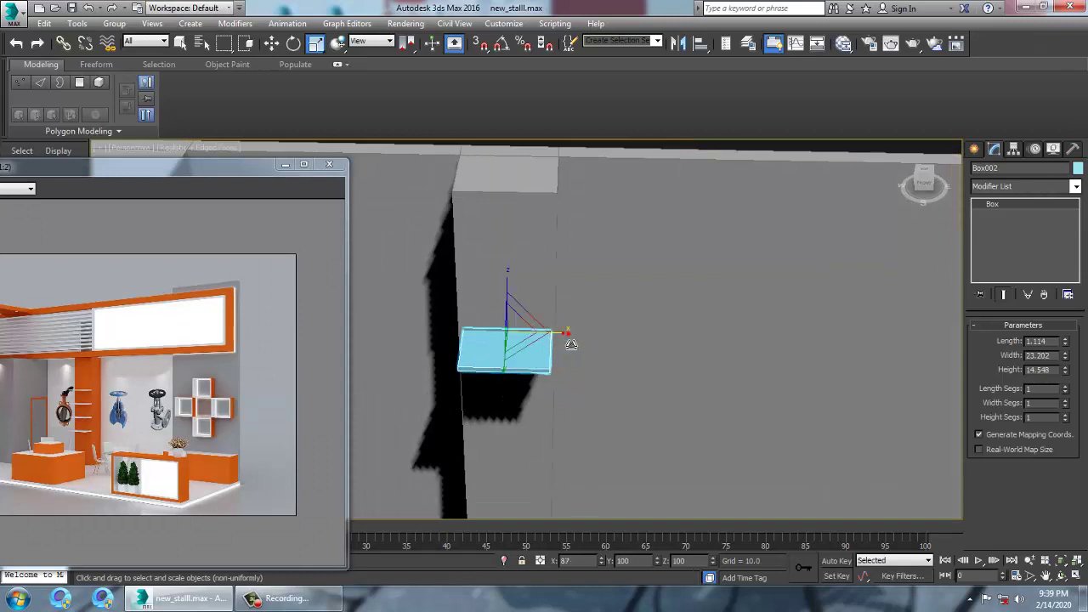
Convert the shelf box to an Editable Poly.
key("z")
scroll(630, 320, "down", 5)
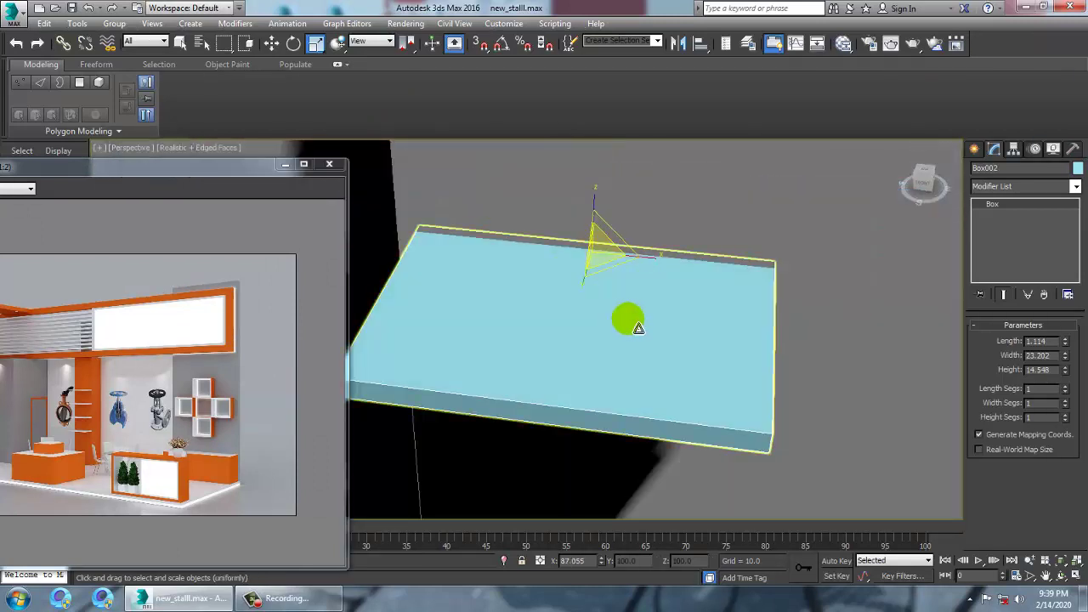
key("w")
right_click(630, 308)
mouse_move(703, 446)
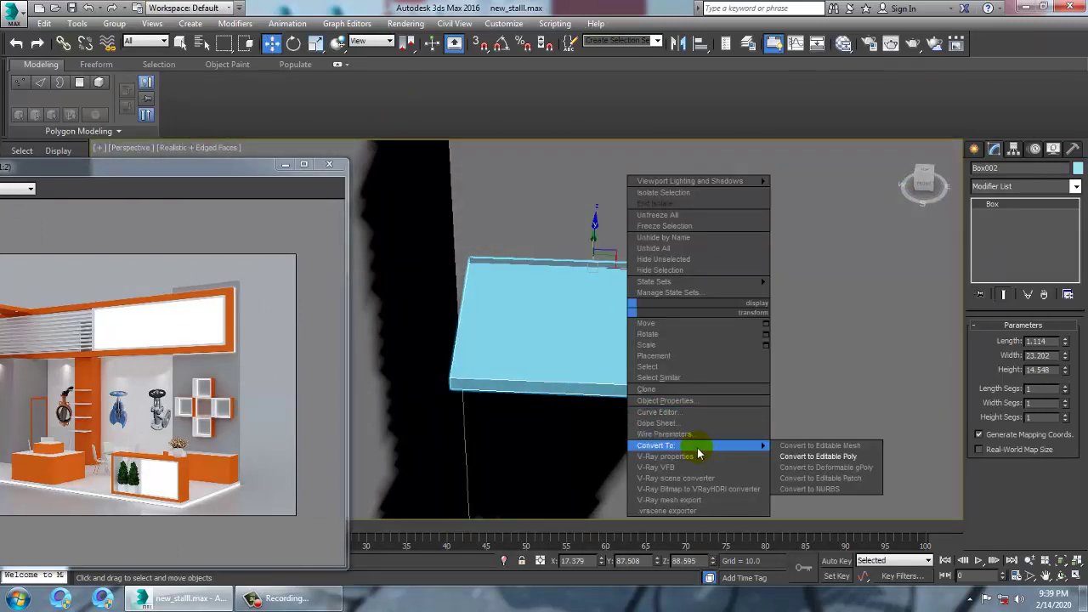
left_click(856, 457)
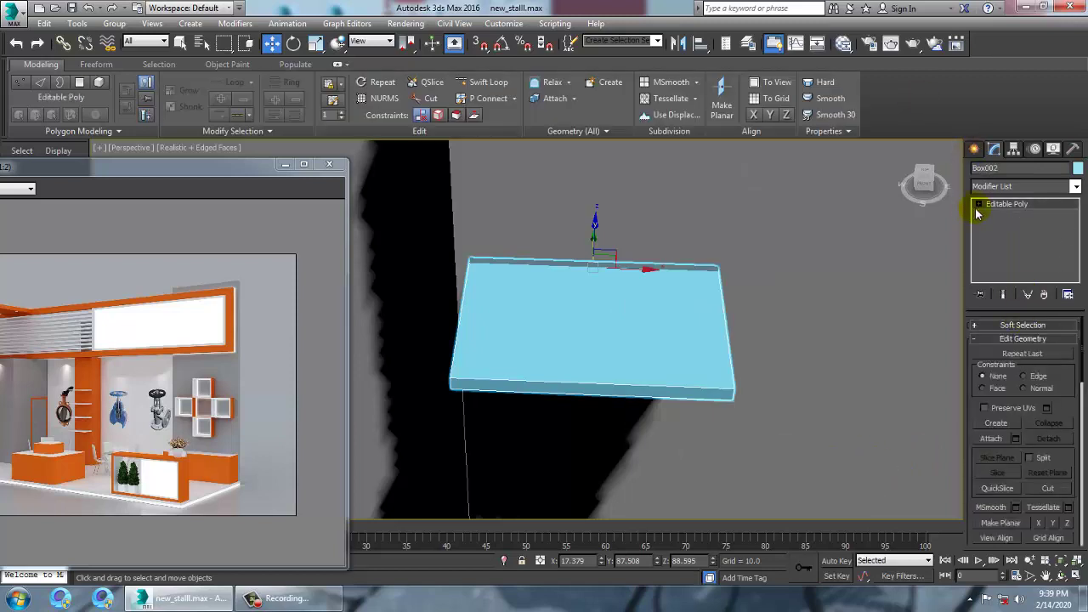
Select the shelf's front and back edges in the Top view, with edge-level editing active.
left_click(999, 227)
key("alt+w")
left_click(462, 241)
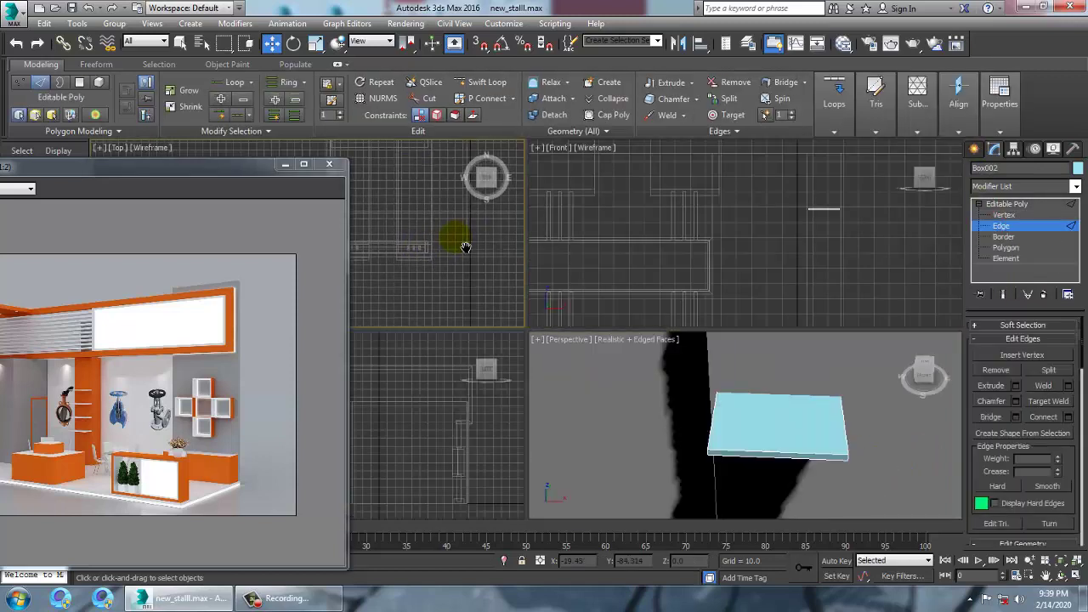
key("alt+w")
key("z")
scroll(643, 288, "down", 5)
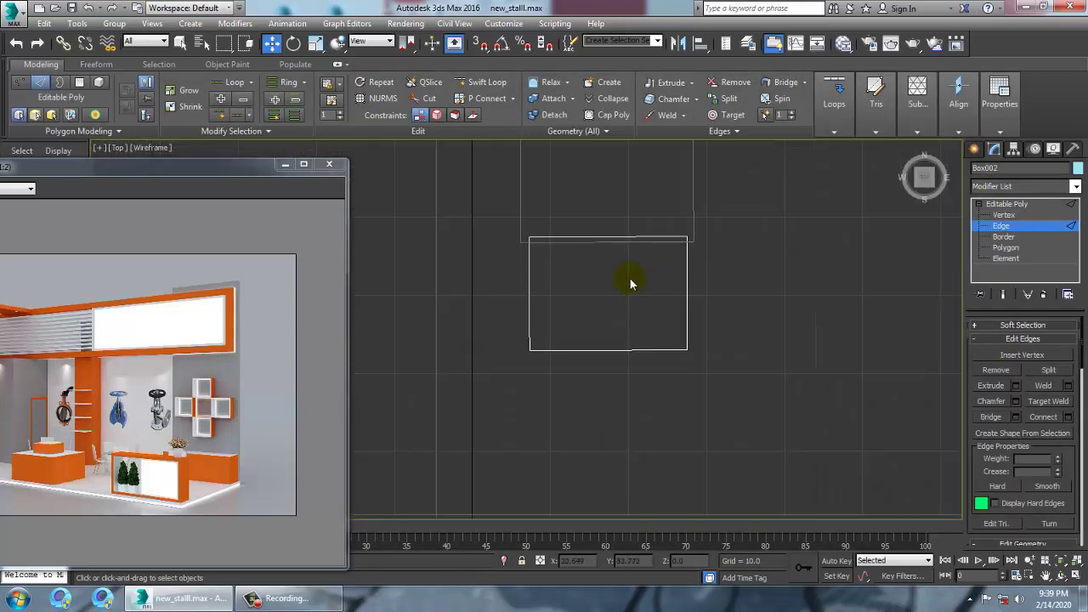
Try to connect the shelf's front and back edges with 1 segment.
left_click(1068, 417)
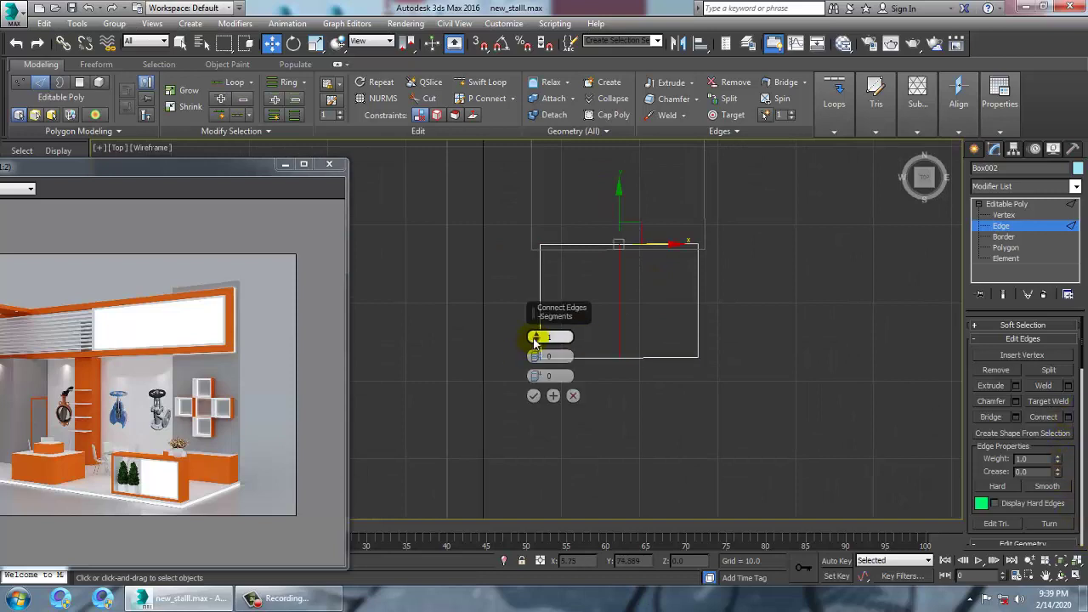
left_click(533, 396)
key("1")
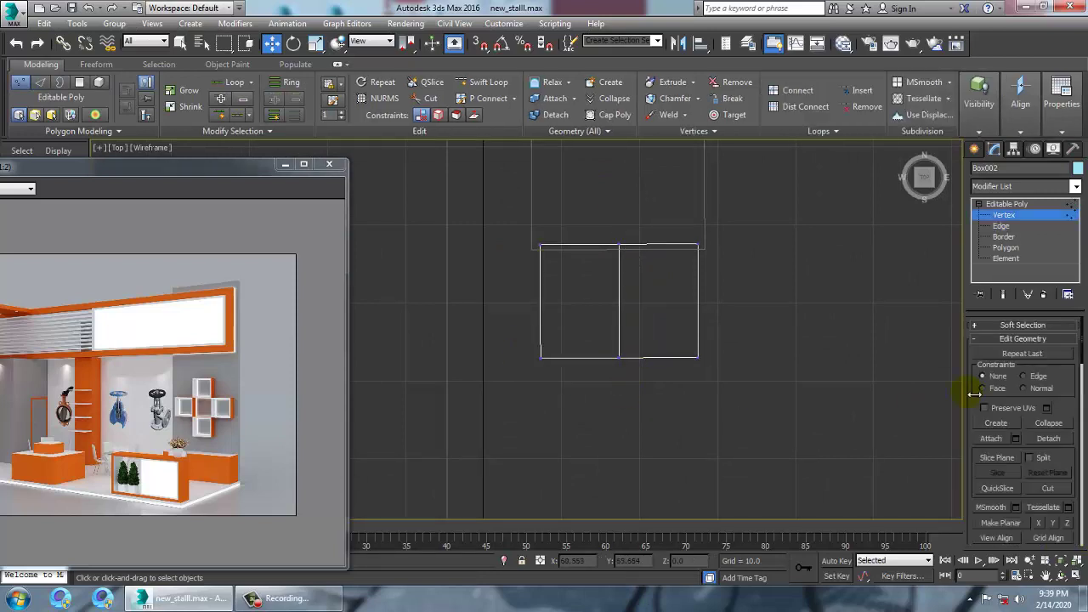
key("2")
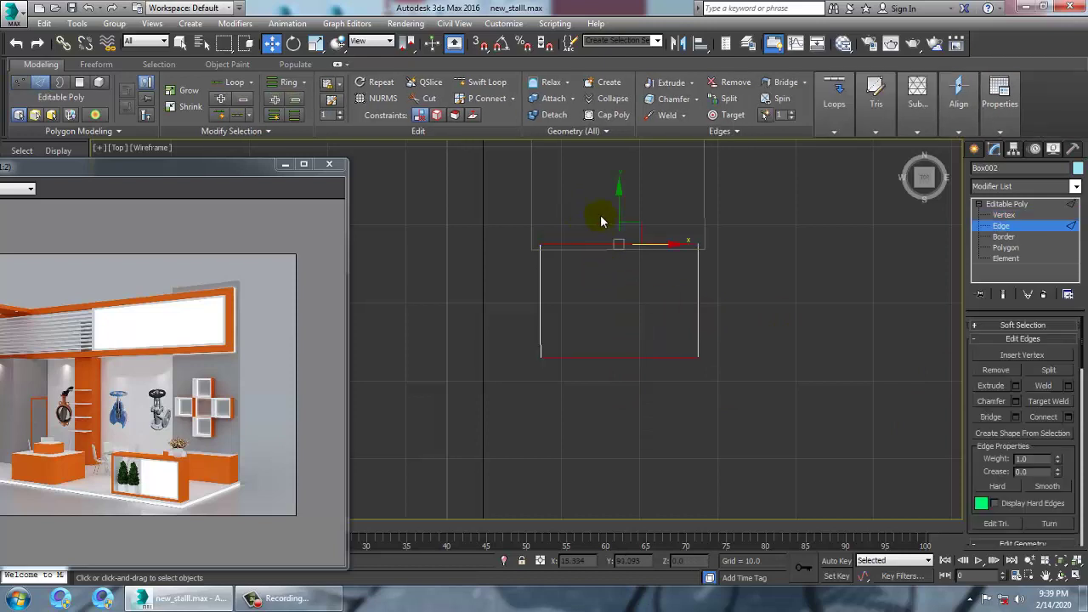
Connect the shelf's front and back edges with 2 segments and pull the two middle front vertices out to about Y 70.44.
left_click(1067, 416)
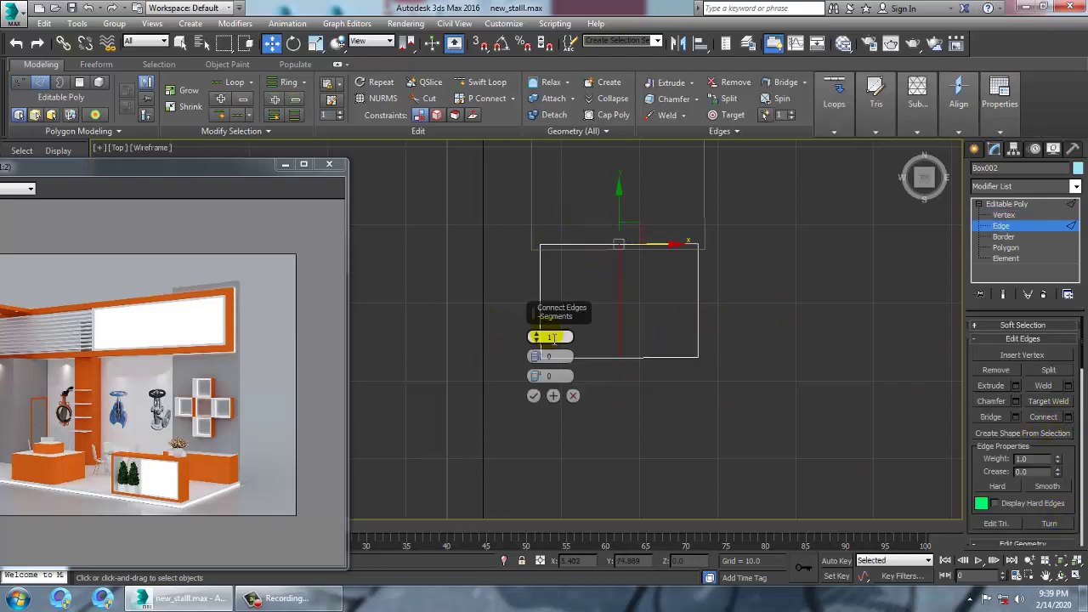
left_click(537, 335)
left_click(534, 396)
key("1")
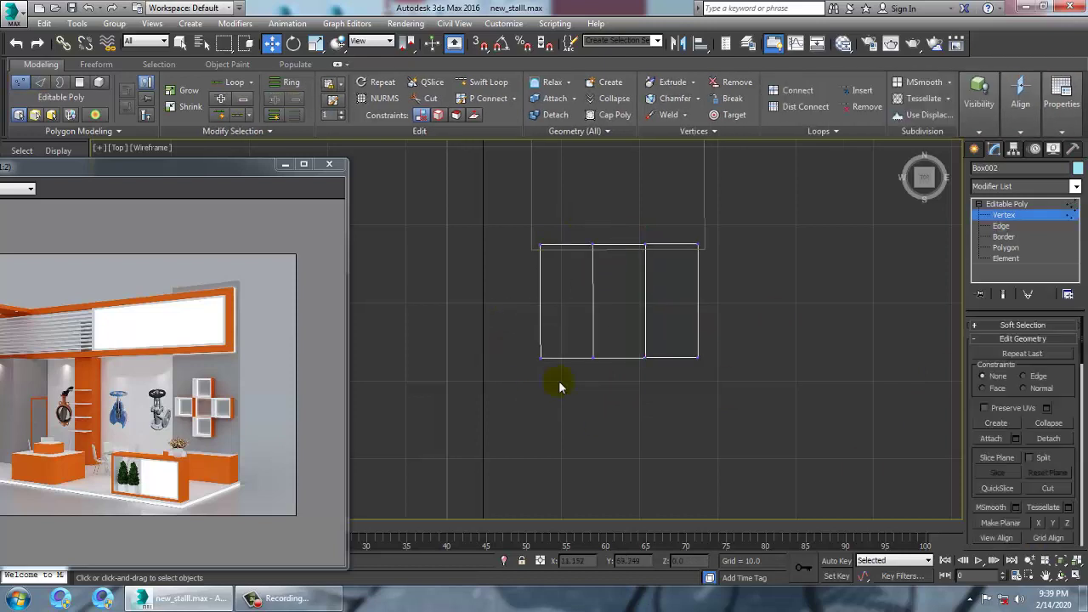
left_click_drag(622, 317, 622, 336)
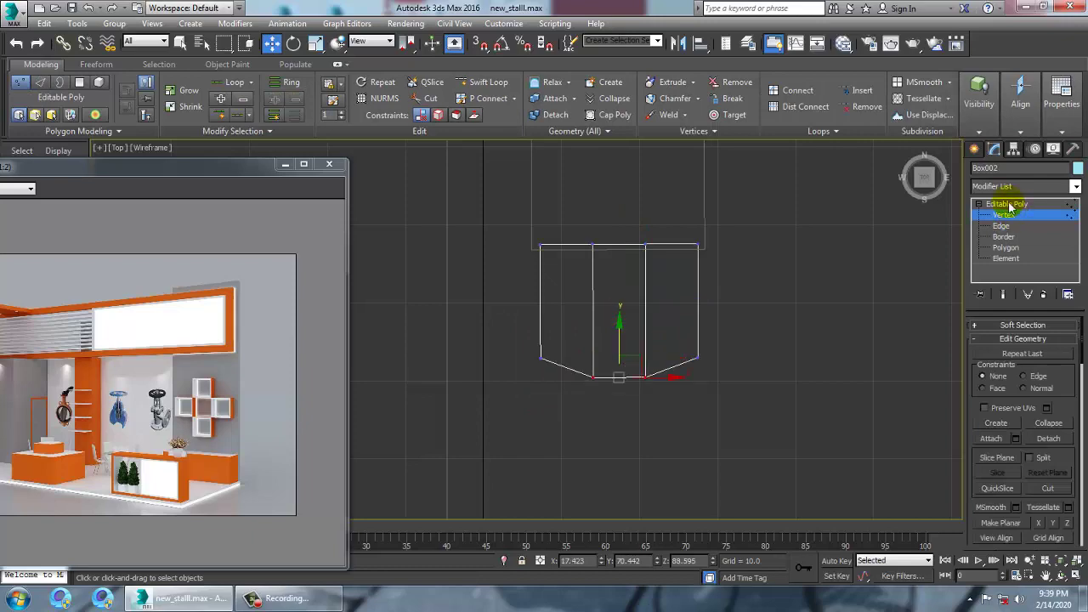
left_click(1009, 204)
Shorten the shelf's depth by moving its front vertices back towards the column in the perspective view.
key("alt+w")
right_click(828, 372)
key("alt+w")
middle_click_drag(807, 380, 532, 311, "alt")
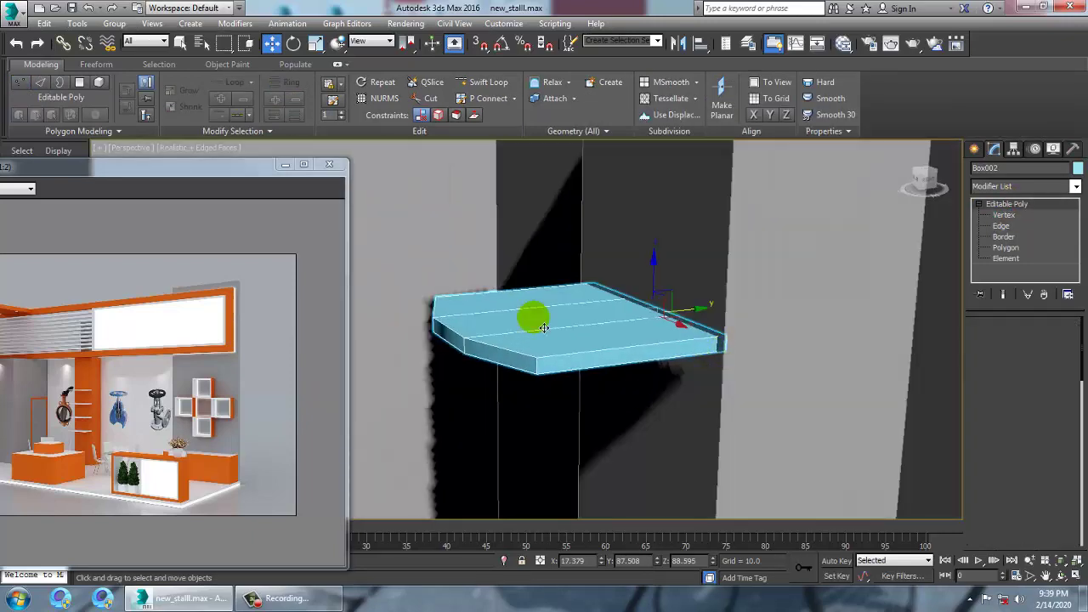
key("1")
left_click_drag(569, 466, 567, 461)
left_click_drag(507, 329, 554, 331)
left_click(1001, 204)
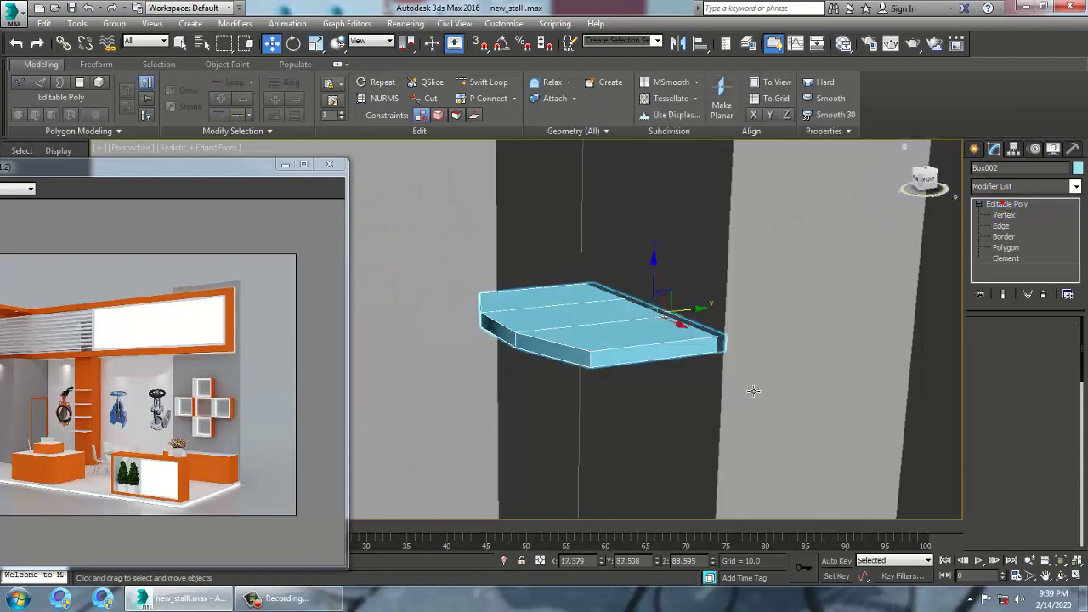
Copy the shelf straight down the column 3 times at equal spacing, with the first copy at about Z 76.18.
key("f")
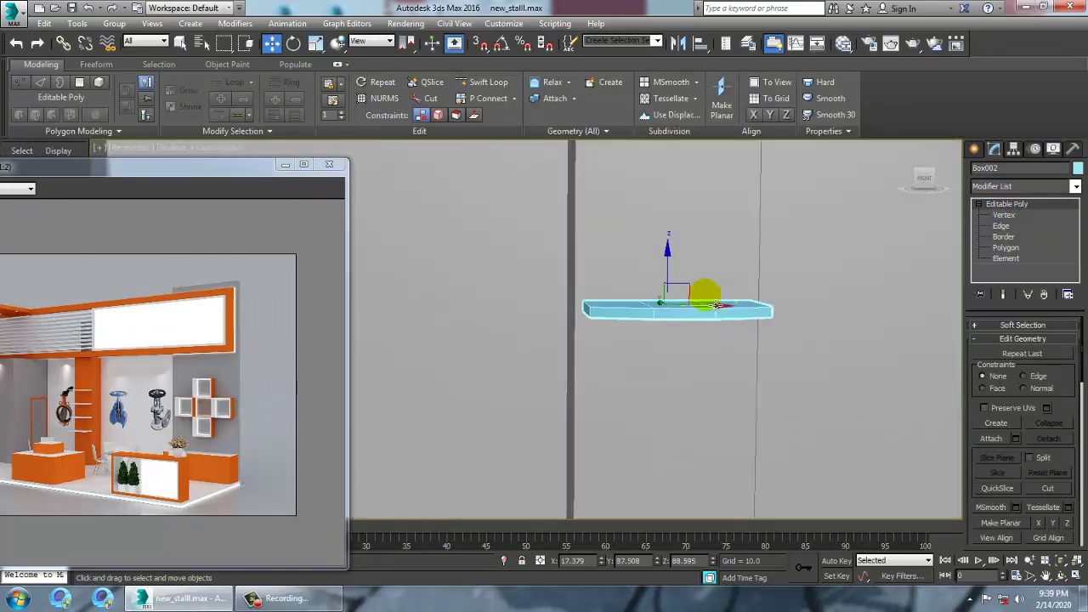
mouse_move(670, 267)
left_mouse_down("shift")
mouse_move(684, 356)
mouse_move(703, 379)
left_mouse_up("shift")
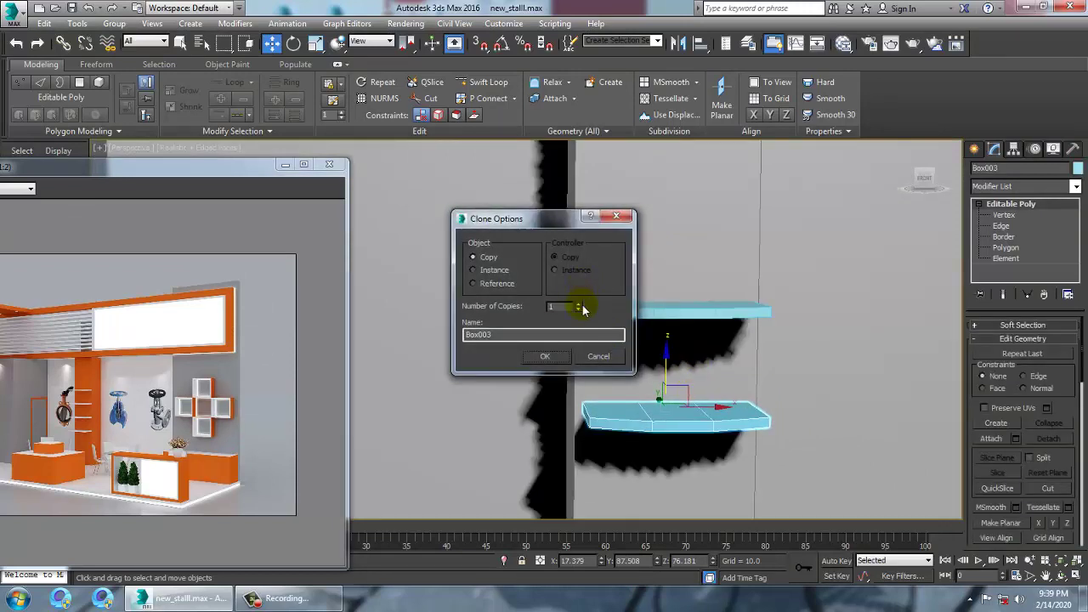
left_click(546, 358)
scroll(736, 413, "down", 2)
mouse_move(736, 413)
middle_mouse_down()
mouse_move(799, 311)
mouse_move(830, 331)
middle_mouse_up()
scroll(797, 313, "down", 5)
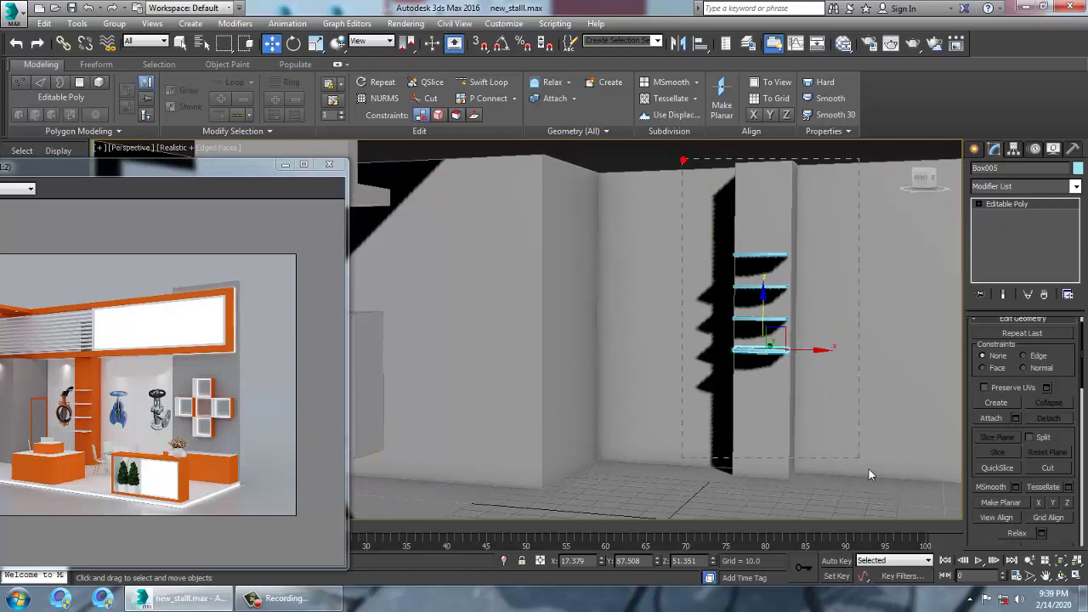
Select the wall together with all the shelves and give them a grey object color.
left_click(946, 447)
left_click(1078, 167)
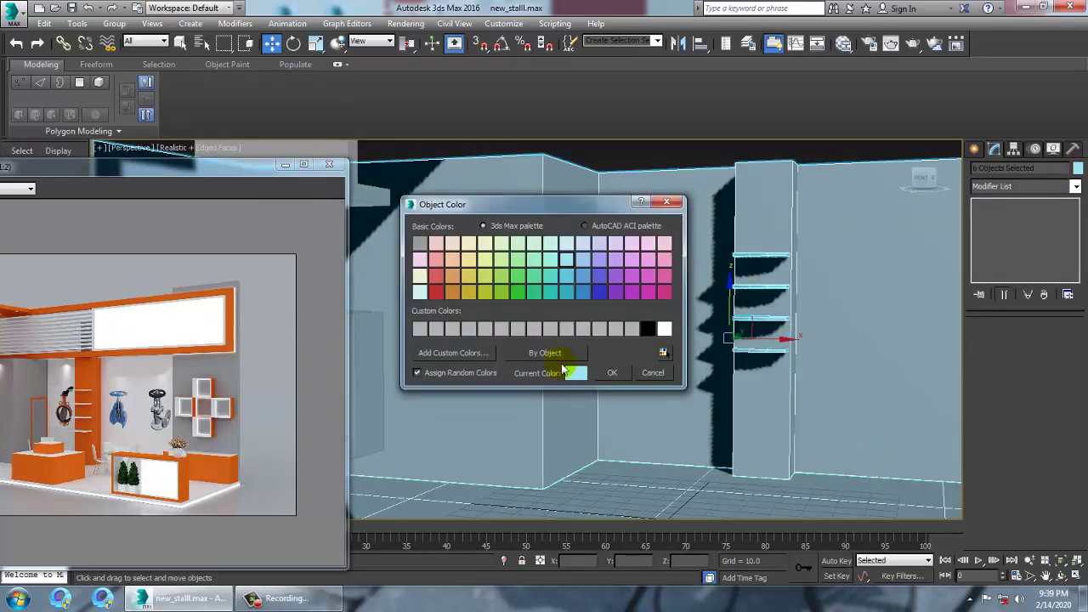
left_click(621, 372)
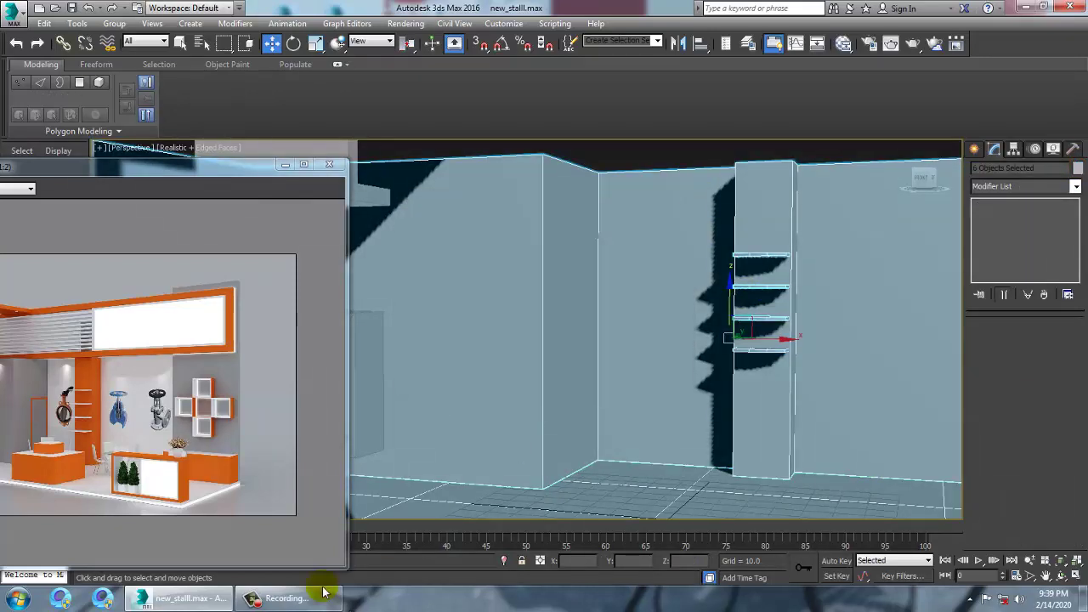
left_click(304, 602)
left_click(303, 601)
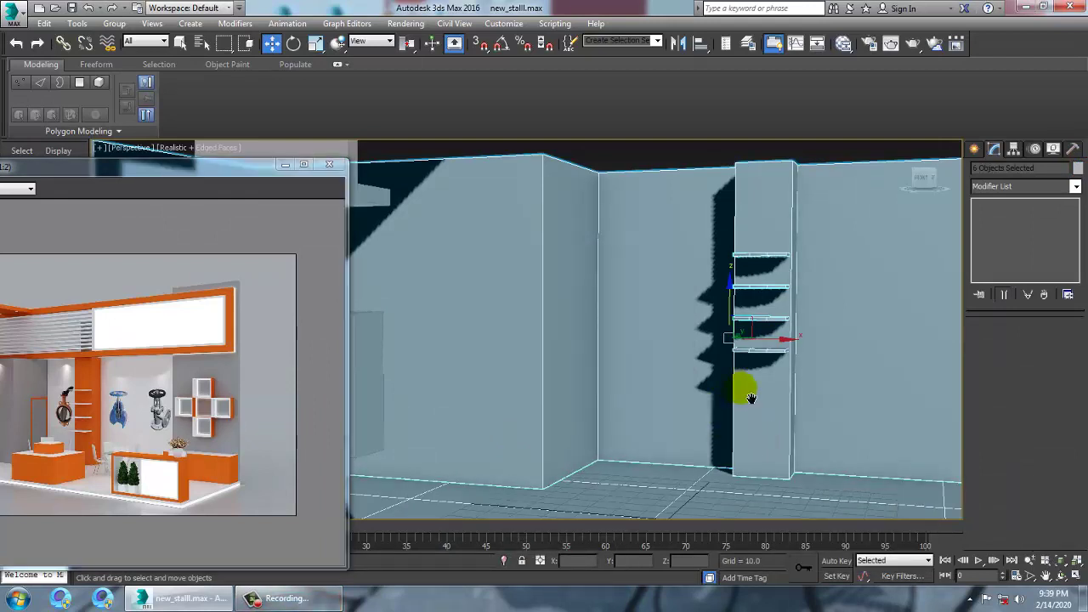
Inset the top polygon of the wall's projecting column by about 2.42.
scroll(779, 408, "down", 3)
left_click_drag(138, 180, 348, 168)
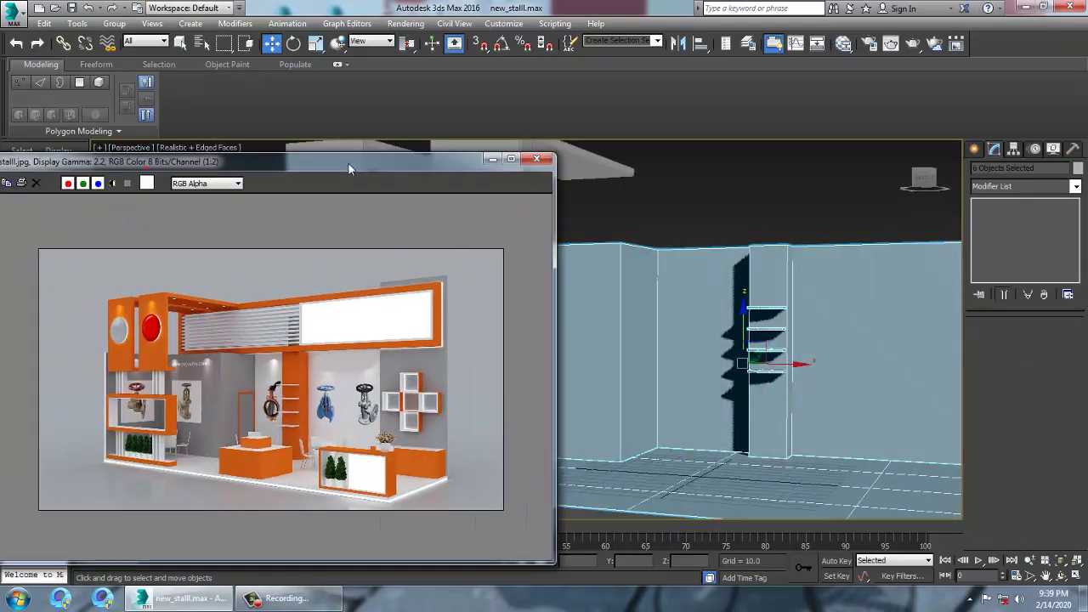
scroll(308, 356, "up", 1)
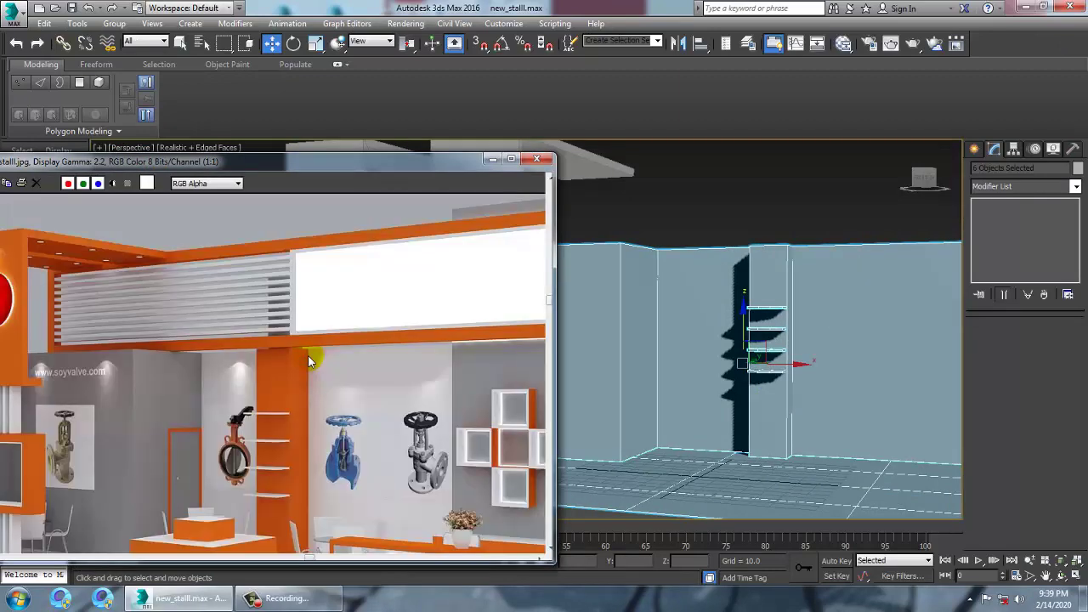
mouse_move(793, 371)
middle_mouse_down("alt")
mouse_move(825, 272)
mouse_move(810, 330)
mouse_move(756, 347)
mouse_move(760, 318)
mouse_move(777, 376)
middle_mouse_up("alt")
left_click(754, 349)
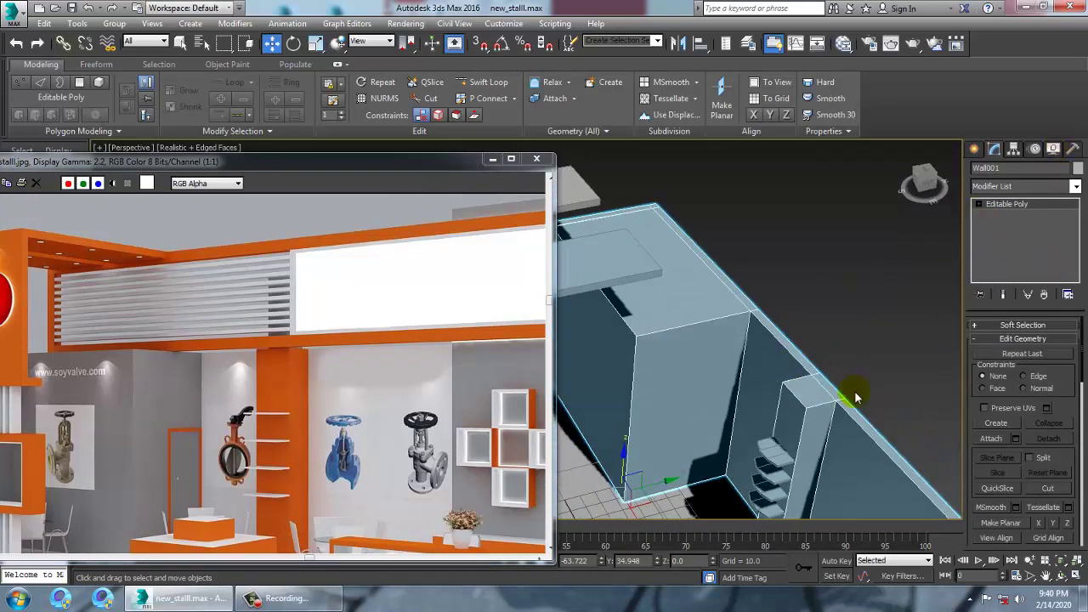
left_click(978, 204)
left_click(1005, 247)
left_click(818, 402)
left_click(812, 395)
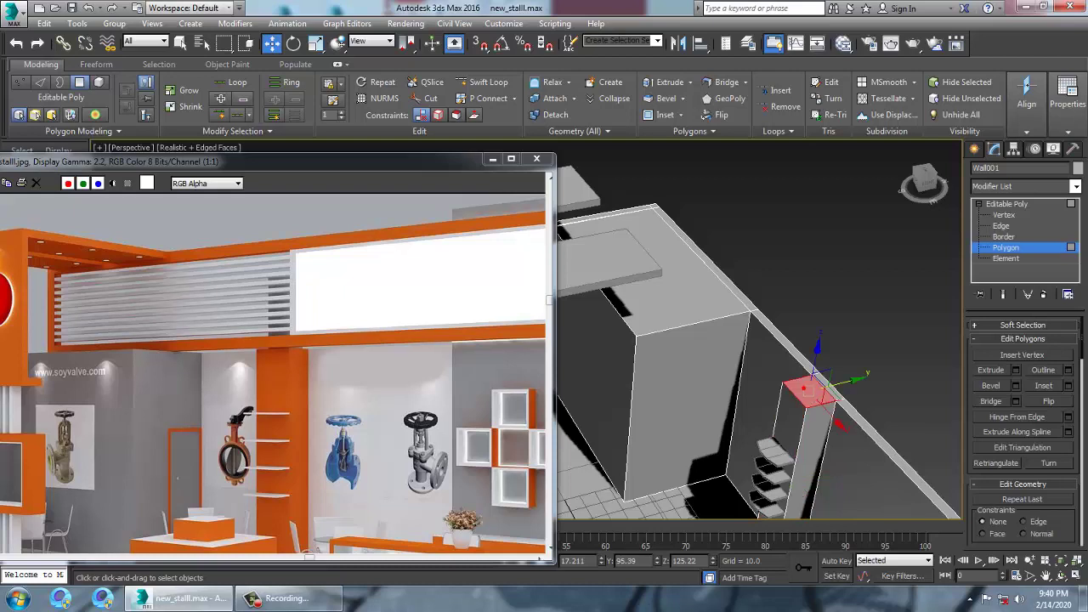
left_click(1071, 388)
left_click_drag(547, 357, 536, 355)
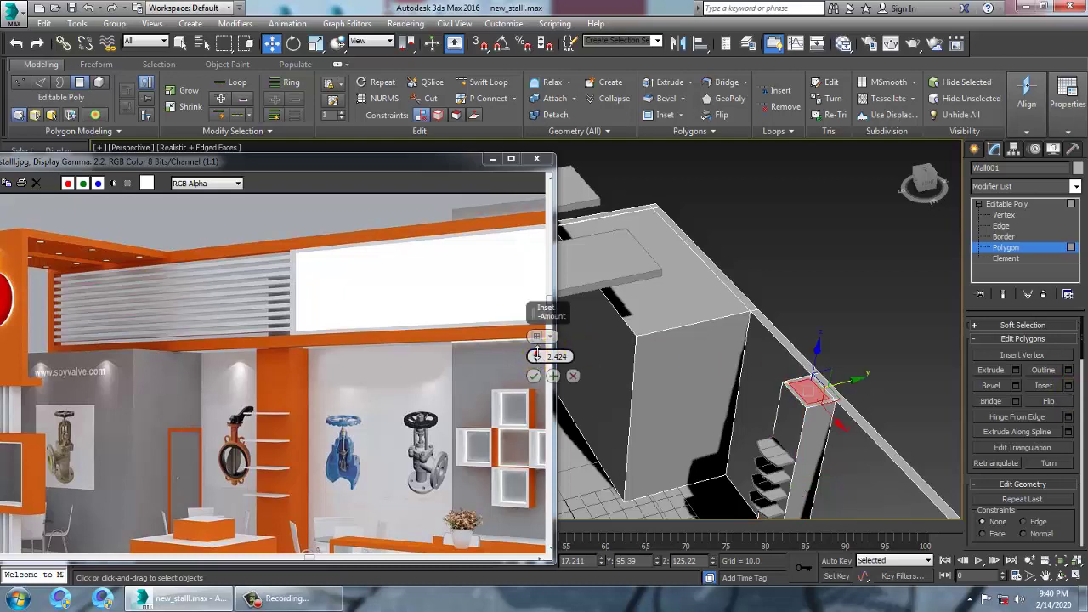
left_click(532, 375)
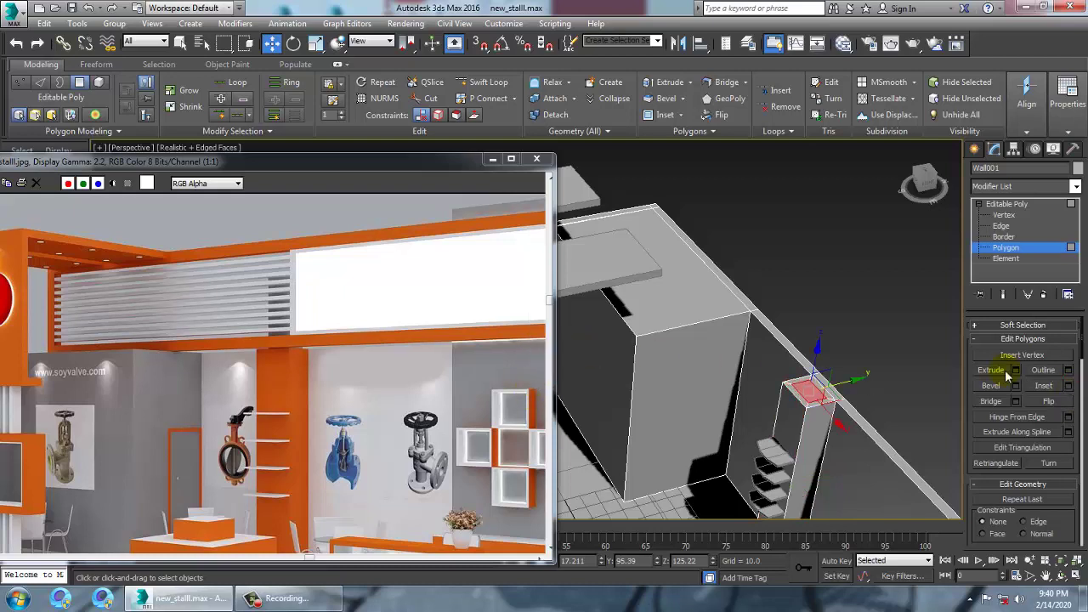
Extrude the column's inset top polygon upward by 30.377.
left_click(1016, 369)
middle_click_drag(761, 298, 885, 249, "alt")
key("alt+w")
key("alt+w")
scroll(814, 262, "down", 3)
middle_click_drag(806, 263, 839, 306)
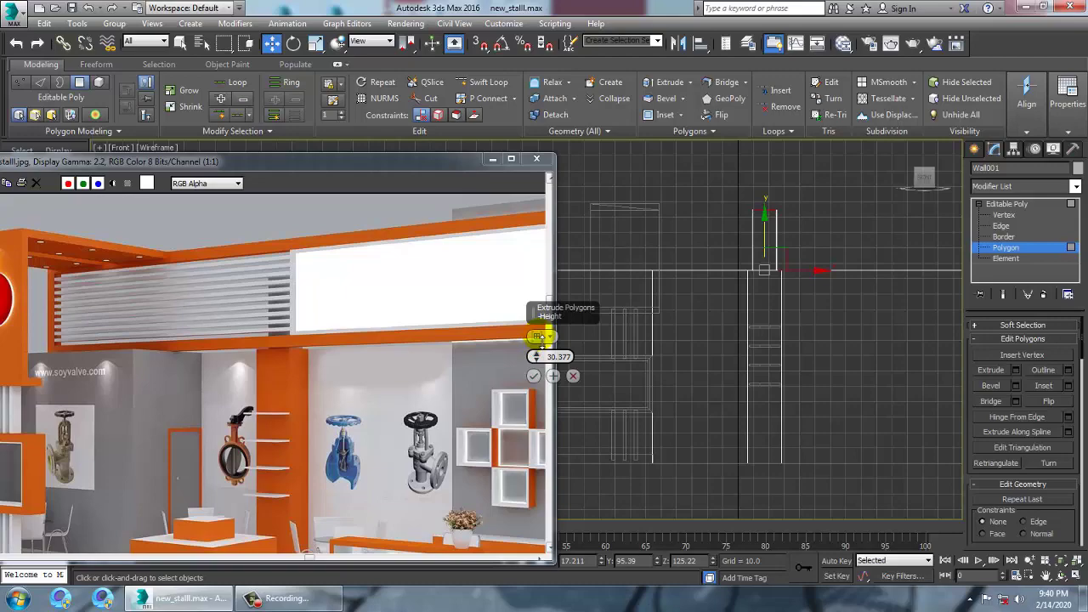
left_click(533, 376)
Save the scene and leave polygon-level editing of the wall.
middle_click_drag(700, 401, 784, 420, "alt")
key("alt+w")
key("alt+w")
key("ctrl+s")
left_click(1009, 204)
Examine the whole stall layout in the Top view, with the reference image moved aside.
middle_click_drag(758, 383, 747, 412, "alt")
scroll(747, 412, "down", 3)
key("alt+w")
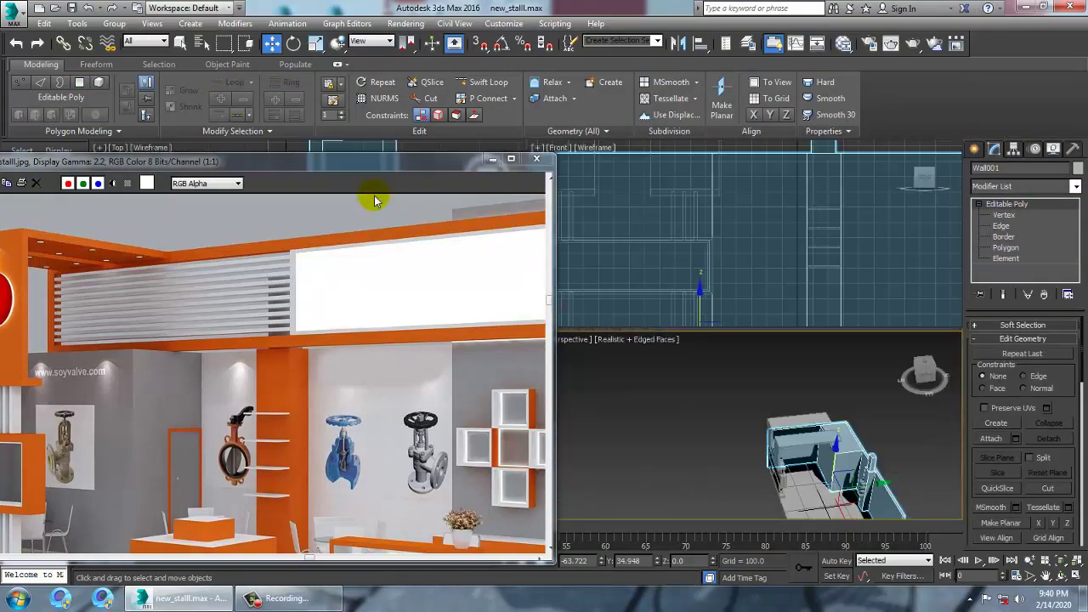
left_click_drag(364, 169, 173, 232)
right_click(457, 238)
key("alt+w")
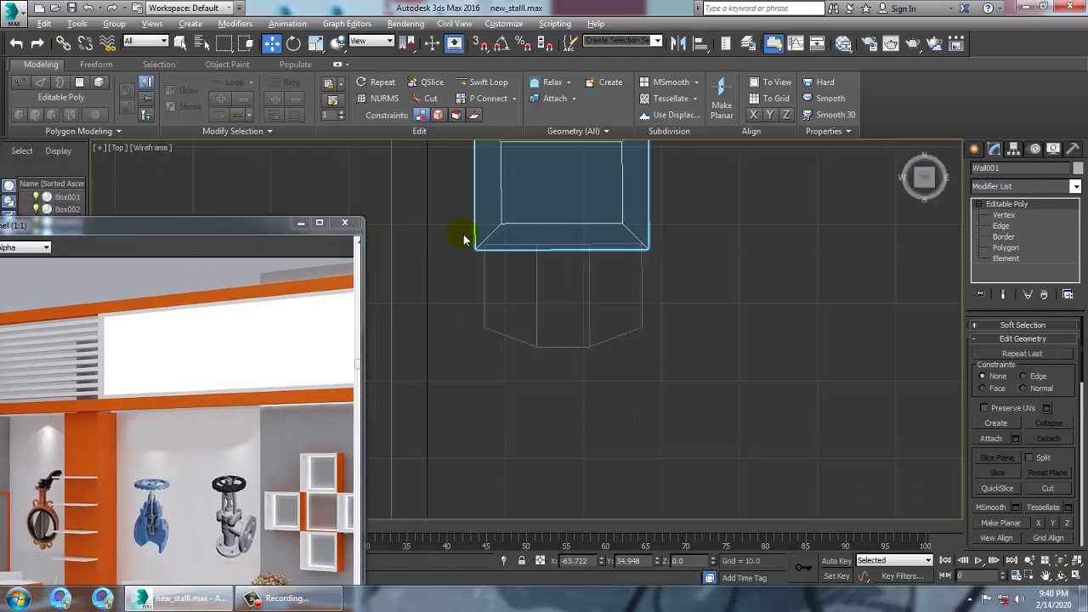
scroll(466, 239, "down", 5)
middle_click_drag(505, 255, 600, 278)
scroll(618, 276, "down", 2)
mouse_move(447, 313)
middle_mouse_down()
mouse_move(587, 241)
mouse_move(567, 230)
middle_mouse_up()
middle_click_drag(651, 294, 655, 300)
middle_click_drag(640, 250, 645, 302)
Draw a long thin box parallel to the back wall in the Top view, about 1.97 long, 355.35 wide and 39.92 high.
left_click(975, 149)
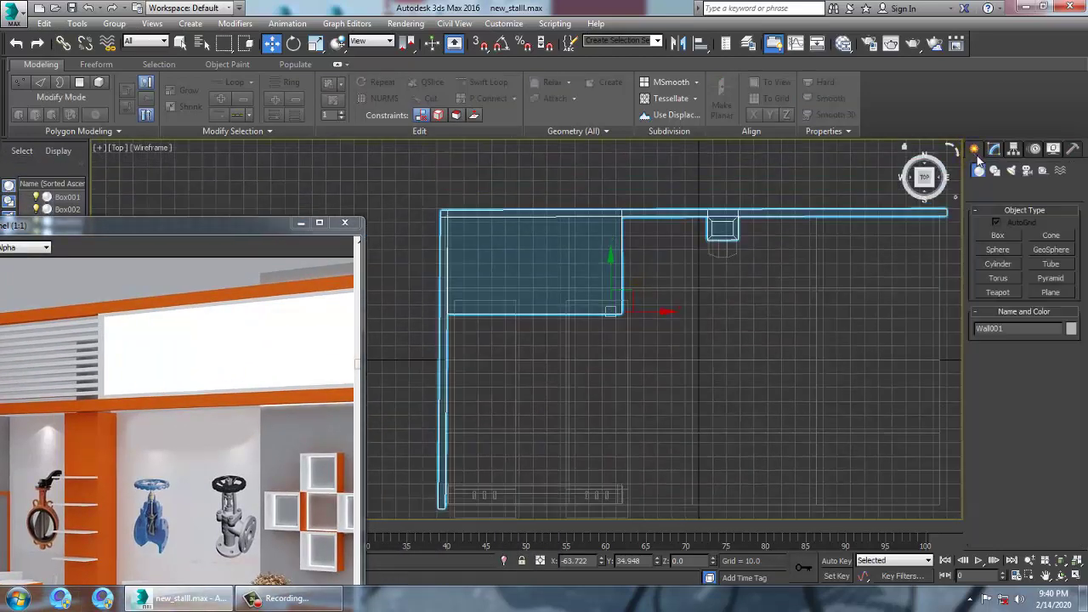
left_click(995, 239)
middle_click_drag(532, 303, 566, 319)
middle_click_drag(175, 345, 184, 325)
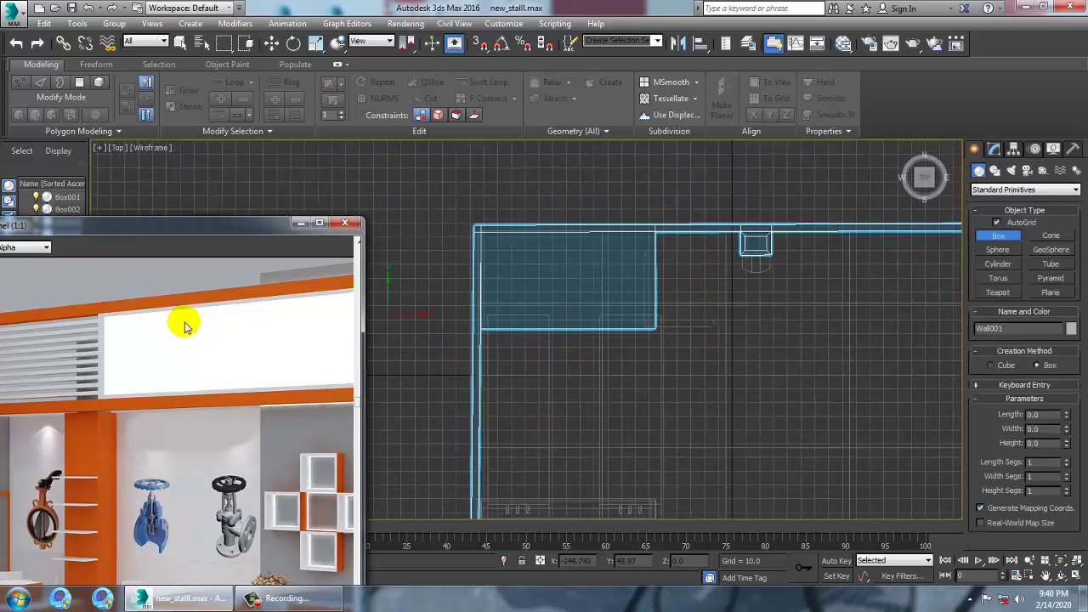
scroll(204, 349, "down", 2)
left_click_drag(136, 225, 339, 163)
scroll(304, 367, "up", 1)
middle_click_drag(705, 289, 772, 335)
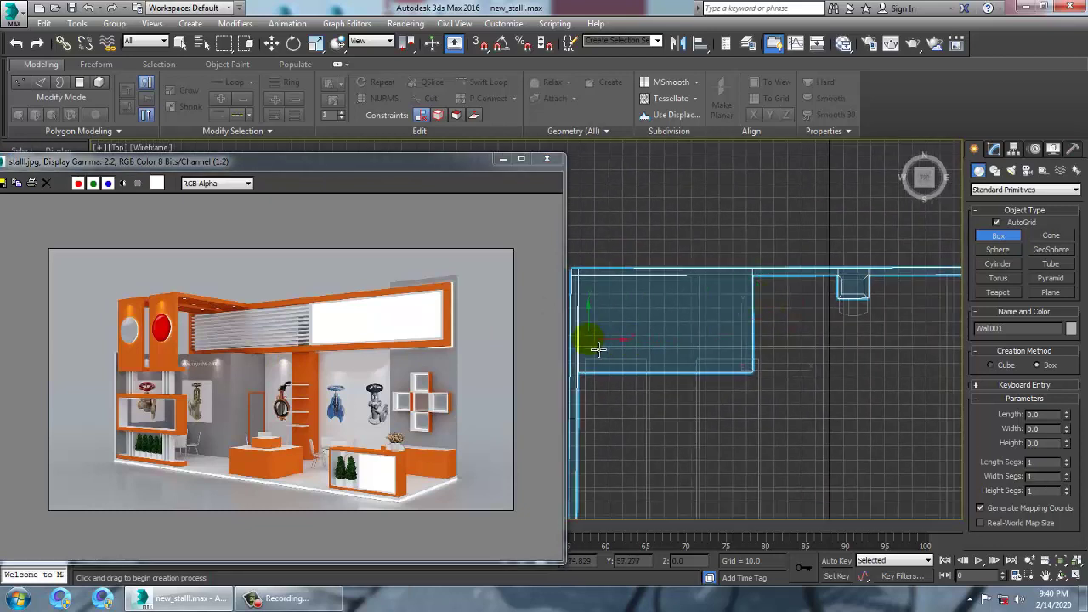
left_click_drag(596, 348, 1083, 352)
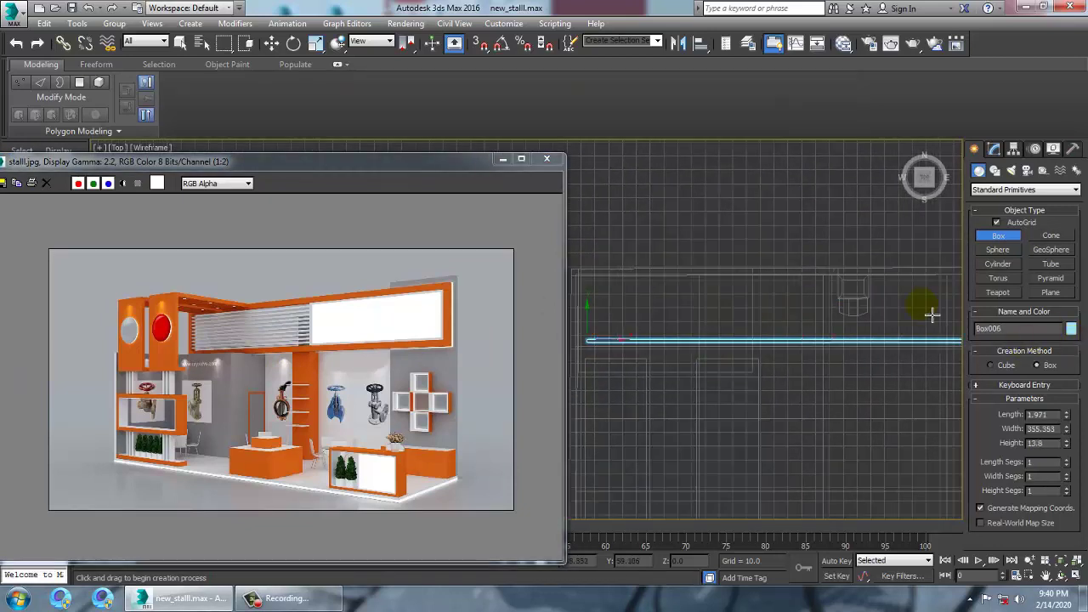
middle_click_drag(832, 387, 699, 348)
scroll(699, 348, "down", 2)
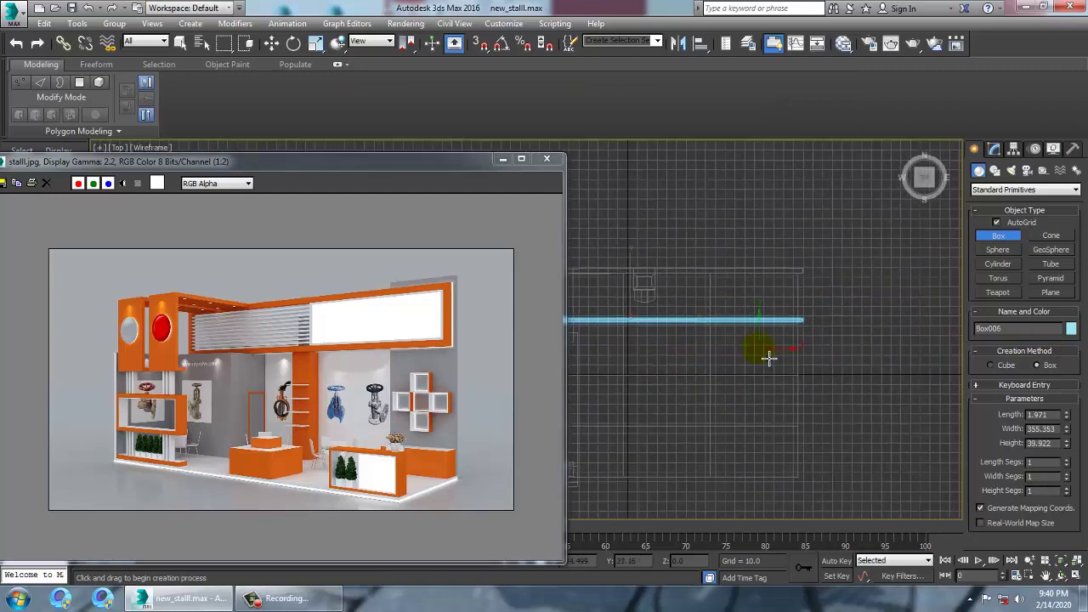
Raise the long box above the walls to about Z 124.97.
key("w")
key("alt+w")
middle_click(832, 436)
key("alt+w")
middle_click_drag(790, 413, 728, 398, "alt")
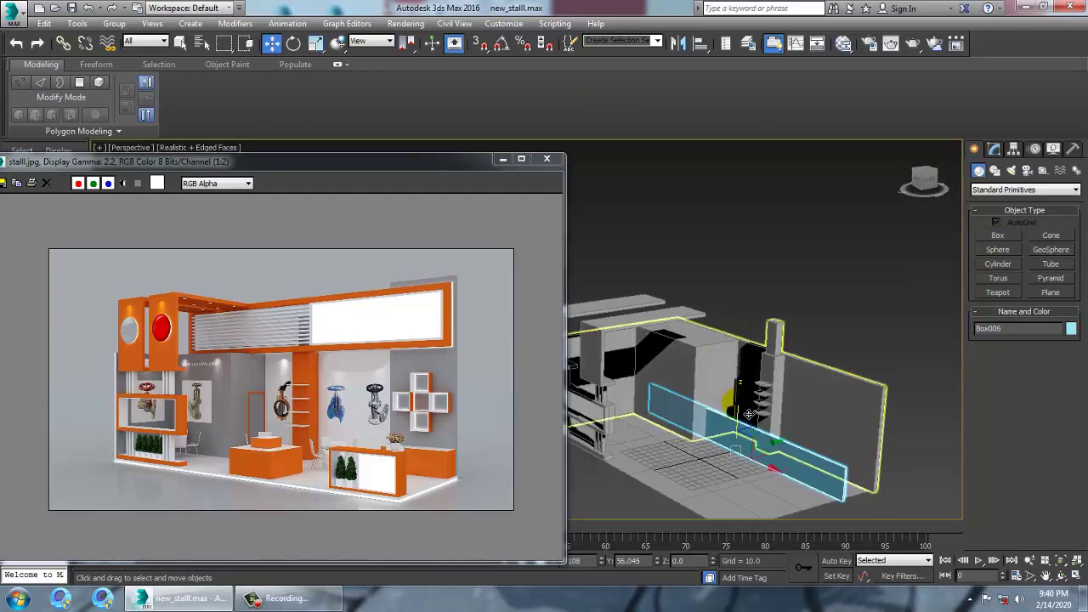
left_click_drag(750, 418, 728, 325)
Thicken the raised box by setting its Length to 5.579.
scroll(728, 326, "up", 4)
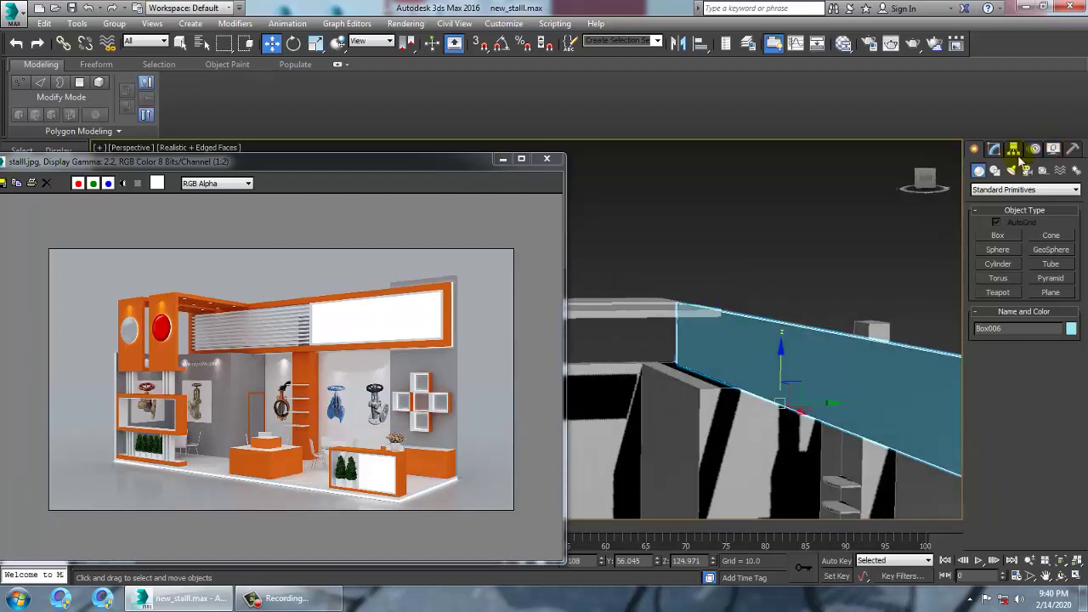
left_click(993, 149)
middle_click_drag(883, 336, 834, 329, "alt")
left_click_drag(1066, 356, 1042, 223)
key("ctrl+z")
middle_click_drag(687, 433, 862, 271, "alt")
Move the raised box in the Left view to about Y 45.72, against the ends of the overhead beams.
key("alt+w")
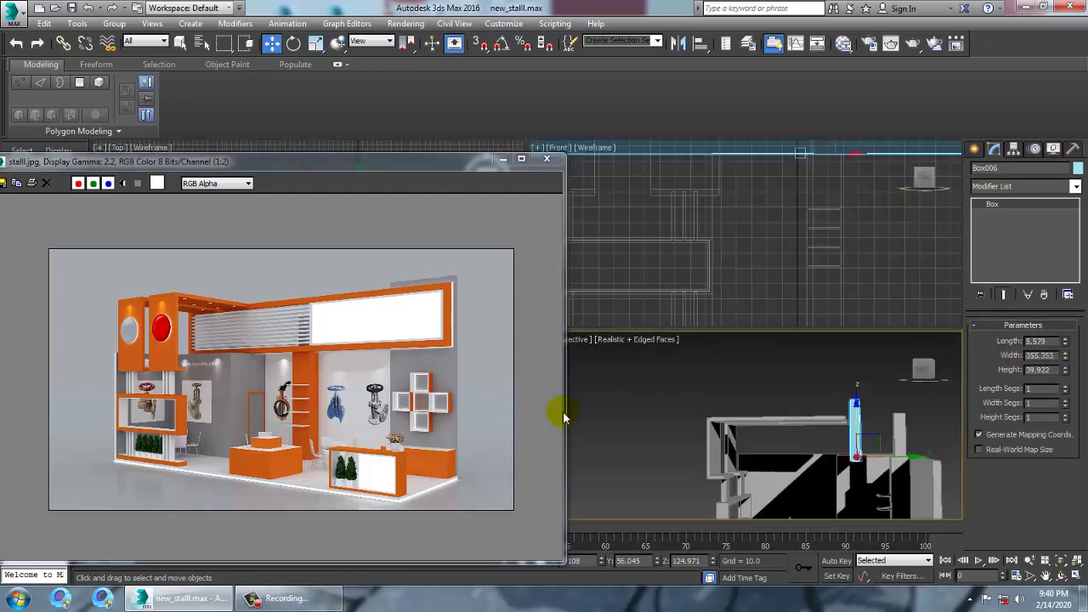
left_click_drag(409, 174, 211, 190)
key("alt+w")
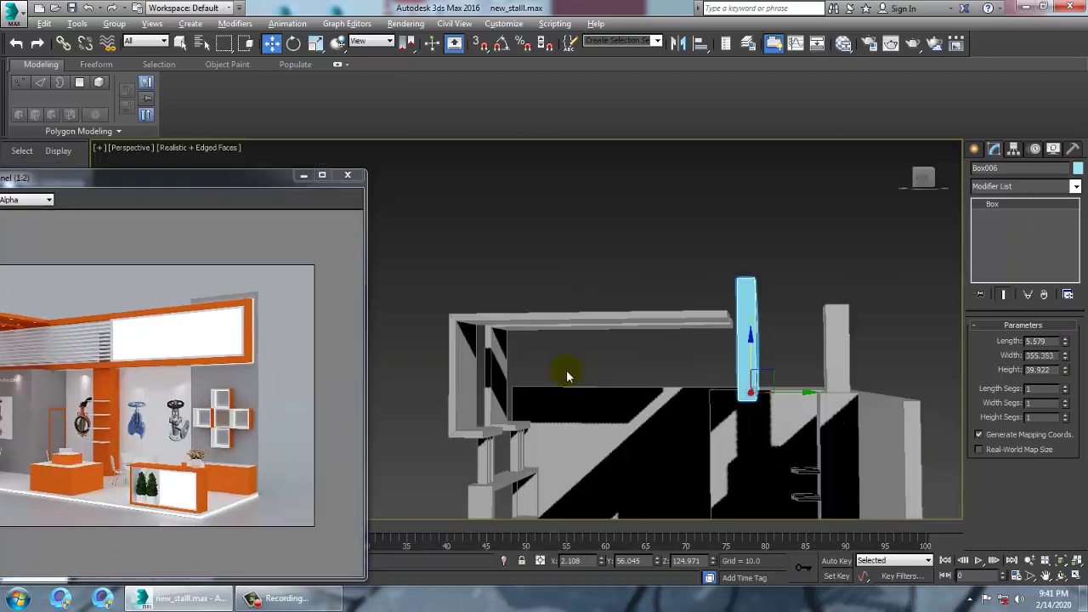
scroll(636, 371, "down", 4)
key("alt+w")
right_click(419, 447)
key("z")
key("alt+w")
scroll(476, 407, "down", 3)
middle_click_drag(500, 403, 551, 377)
left_click_drag(601, 430, 639, 428)
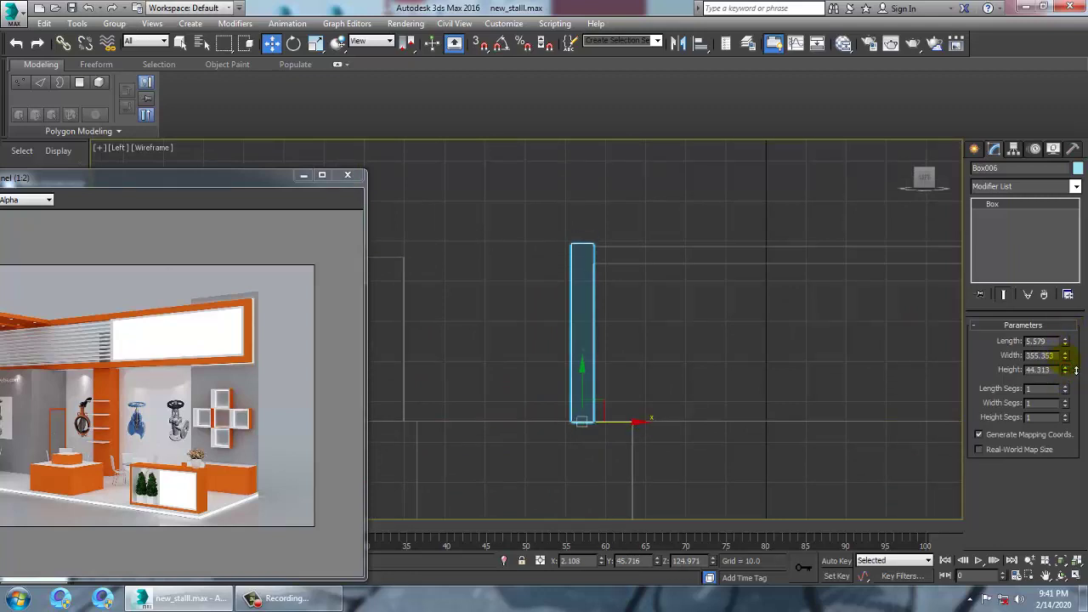
Examine the raised fascia box in the Perspective view and compare it with the stall reference image.
key("alt+w")
right_click(868, 444)
key("alt+w")
middle_click_drag(822, 413, 659, 418, "alt")
scroll(710, 418, "up", 4)
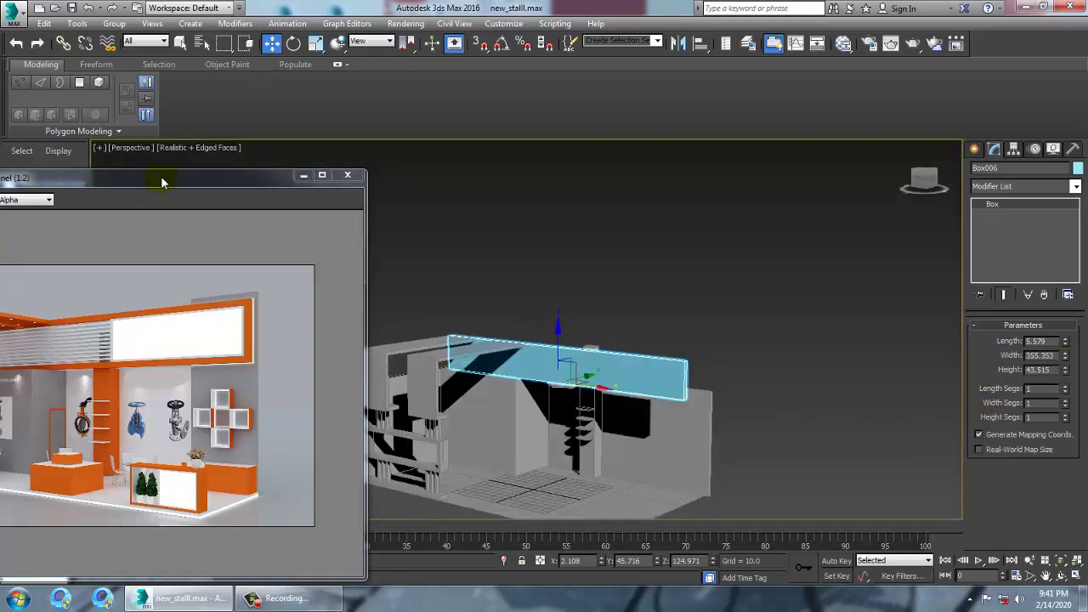
left_click_drag(161, 182, 255, 176)
middle_click_drag(680, 450, 699, 415)
middle_click_drag(699, 415, 363, 404)
scroll(751, 417, "up", 3)
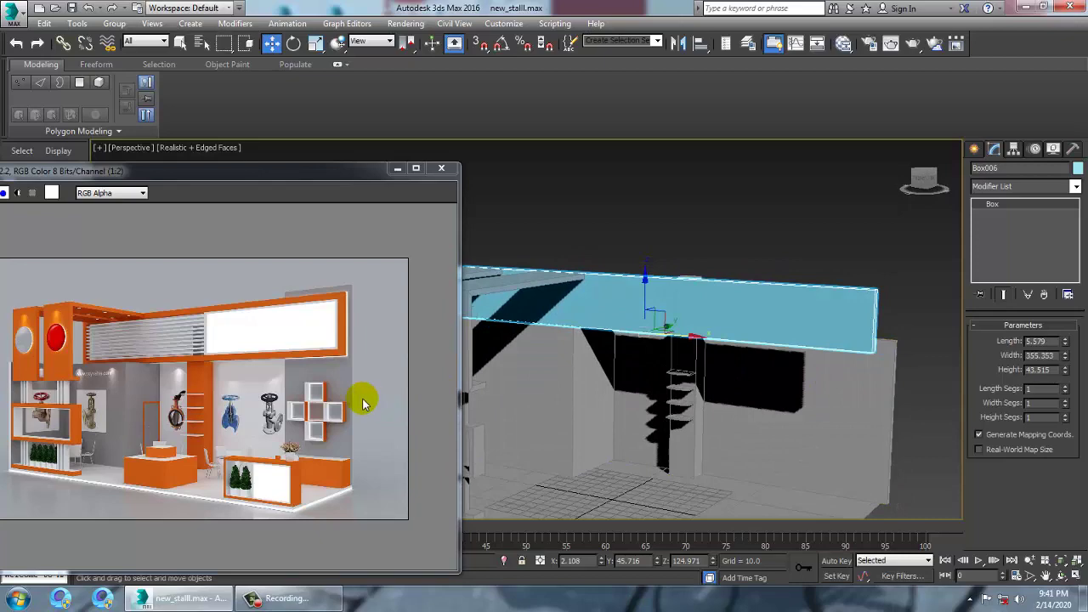
middle_click_drag(489, 411, 663, 400, "alt")
Attach the neighbouring overhead beam line to the beam spline that meets the fascia box.
left_click(584, 261)
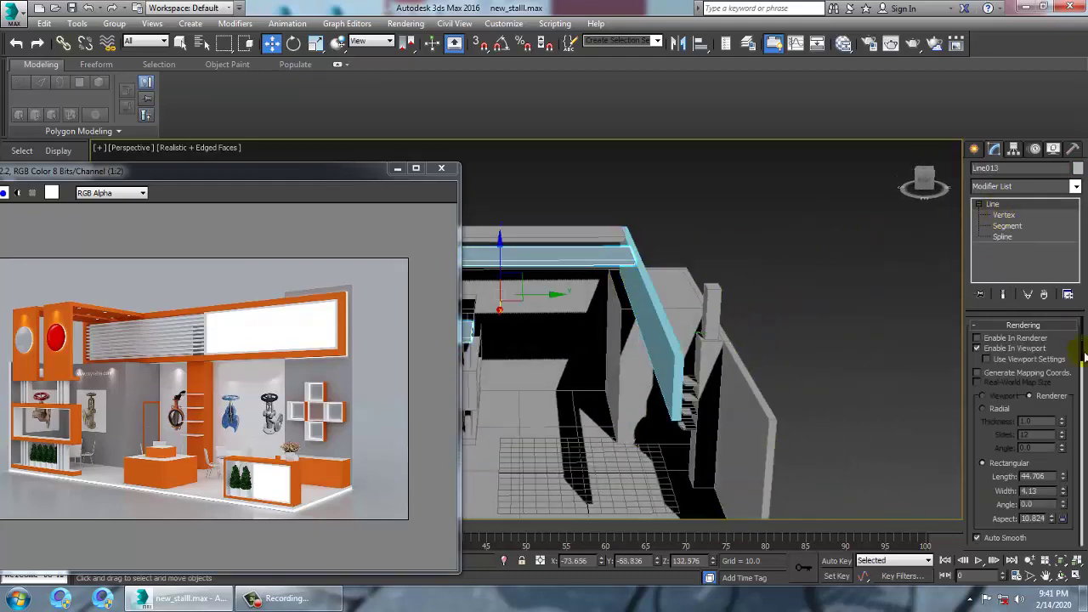
scroll(999, 450, "down", 5)
left_click_drag(956, 520, 983, 350)
left_click(996, 483)
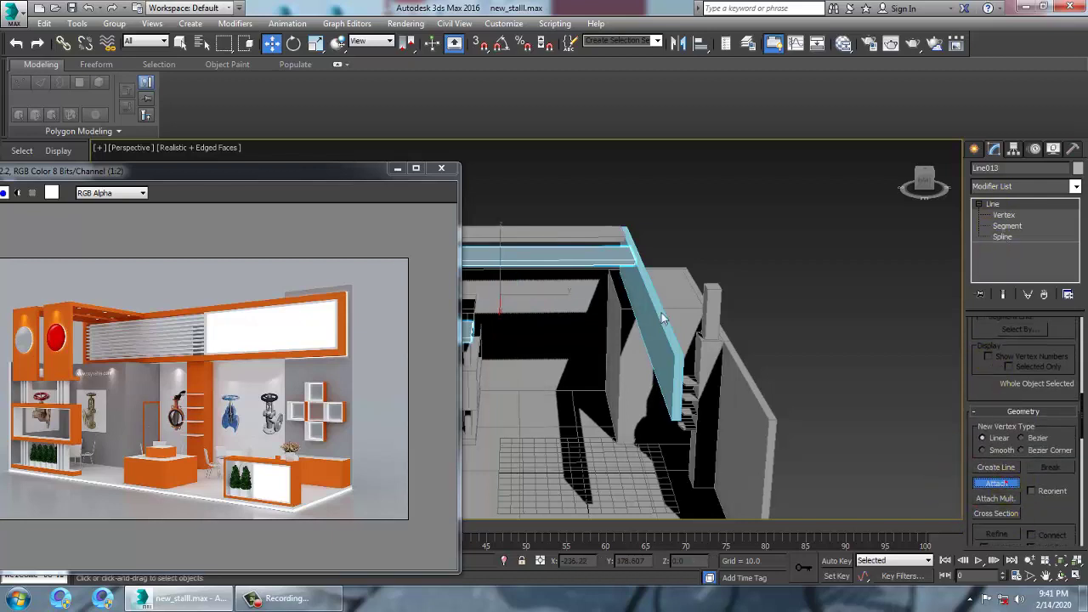
left_click(565, 244)
Extend both overhead beams past the fascia box by moving their end vertices outward along Y.
key("w")
key("1")
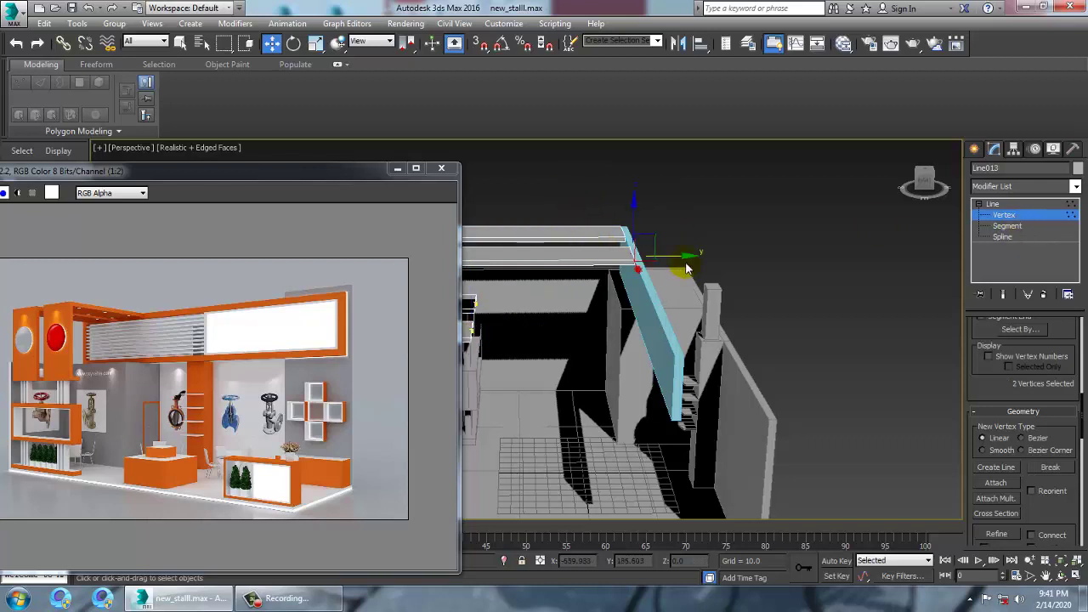
left_click_drag(688, 267, 724, 269)
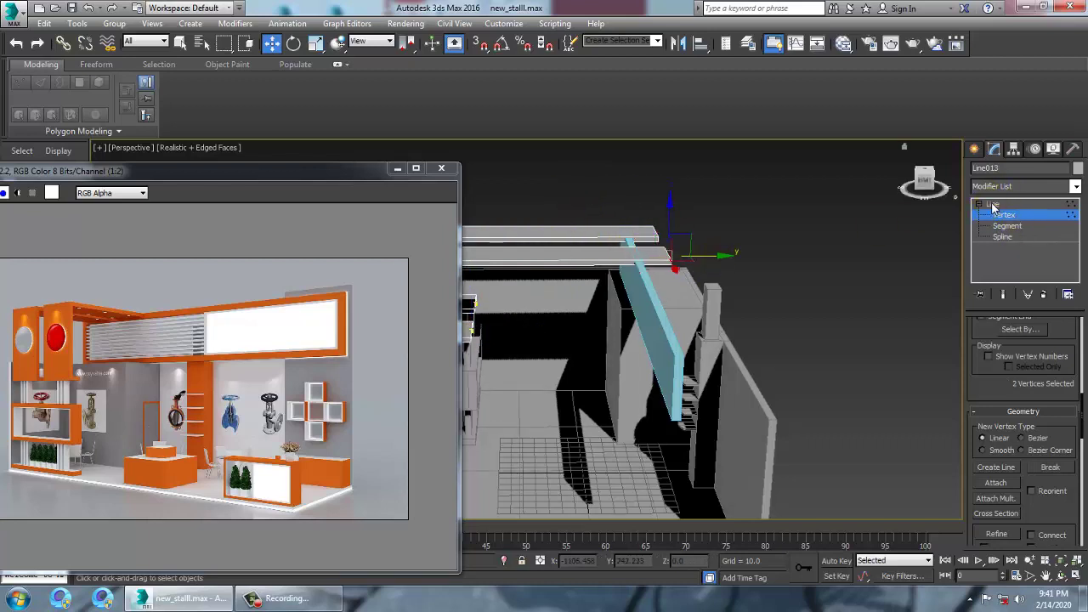
left_click(992, 205)
Move the fascia box outward along Y to about 73.70, toward the ends of the extended beams.
left_click(666, 366)
left_click_drag(691, 332, 729, 341)
middle_click_drag(729, 341, 779, 381, "alt")
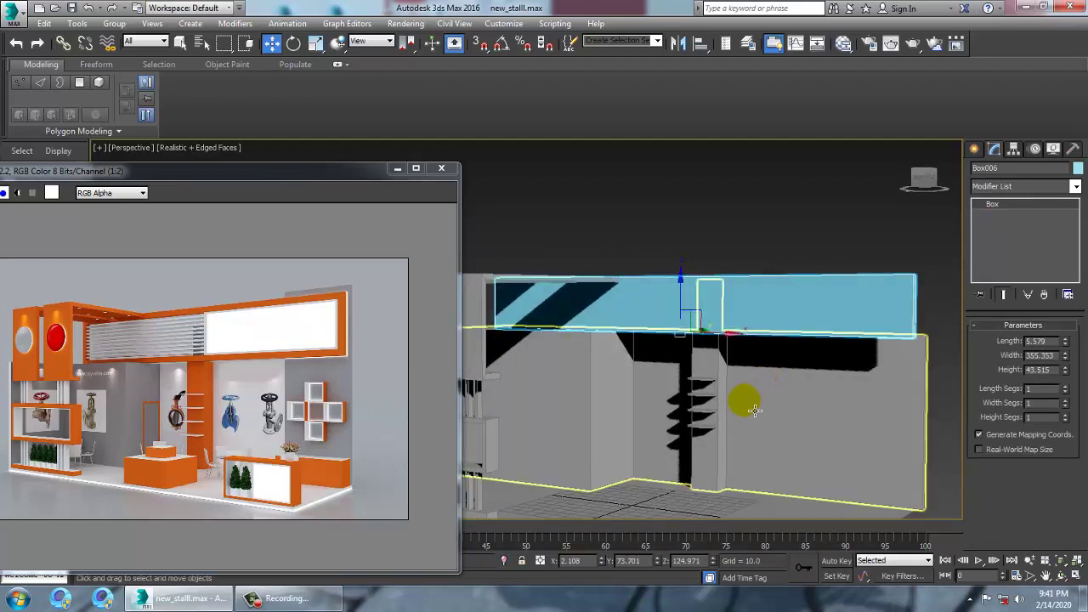
Convert the fascia box to an Editable Poly and divide it vertically near its middle with Swift Loop.
middle_click_drag(692, 330, 787, 304, "alt")
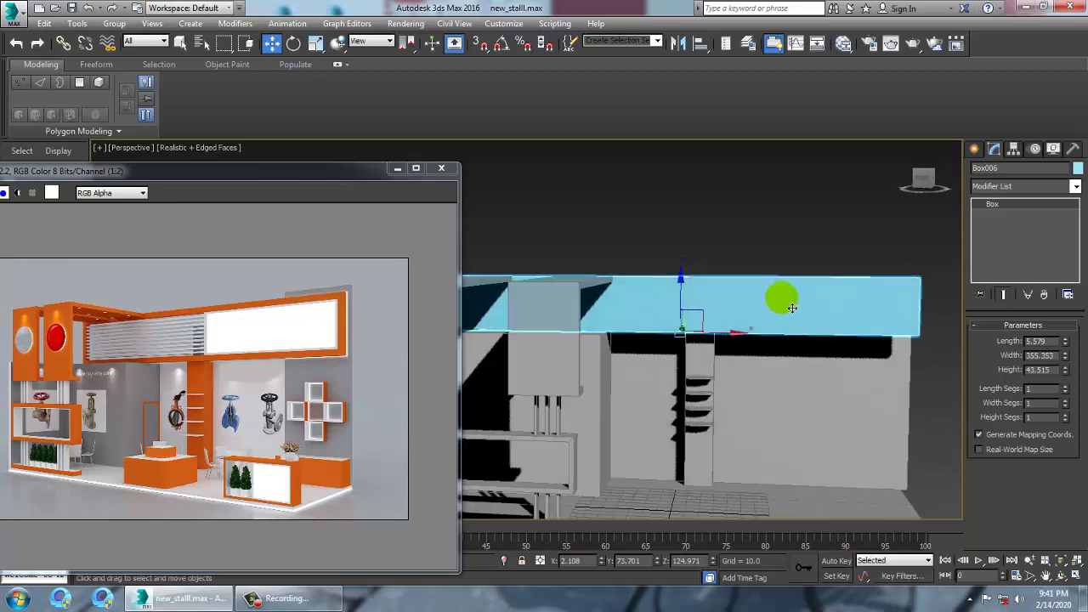
right_click(774, 290)
mouse_move(799, 422)
left_click(960, 433)
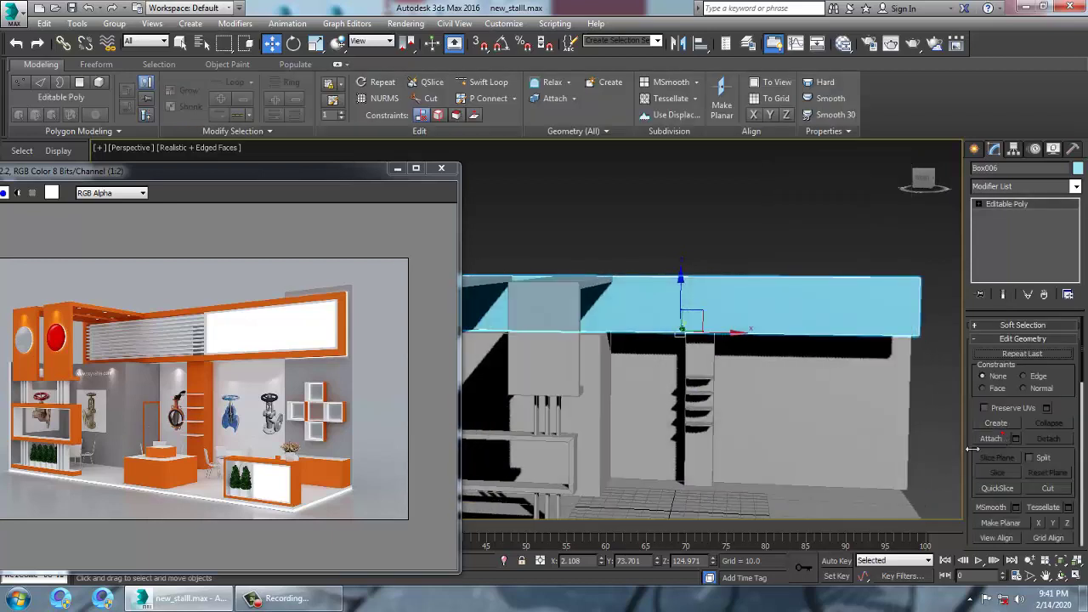
left_click(479, 83)
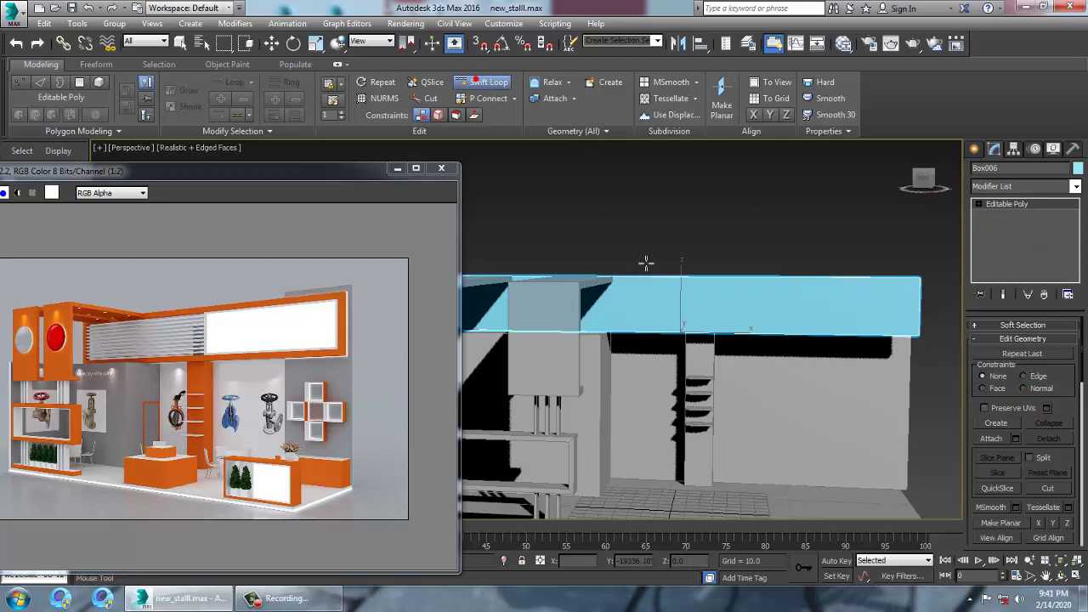
left_click(712, 286)
middle_click_drag(719, 291, 677, 308, "alt")
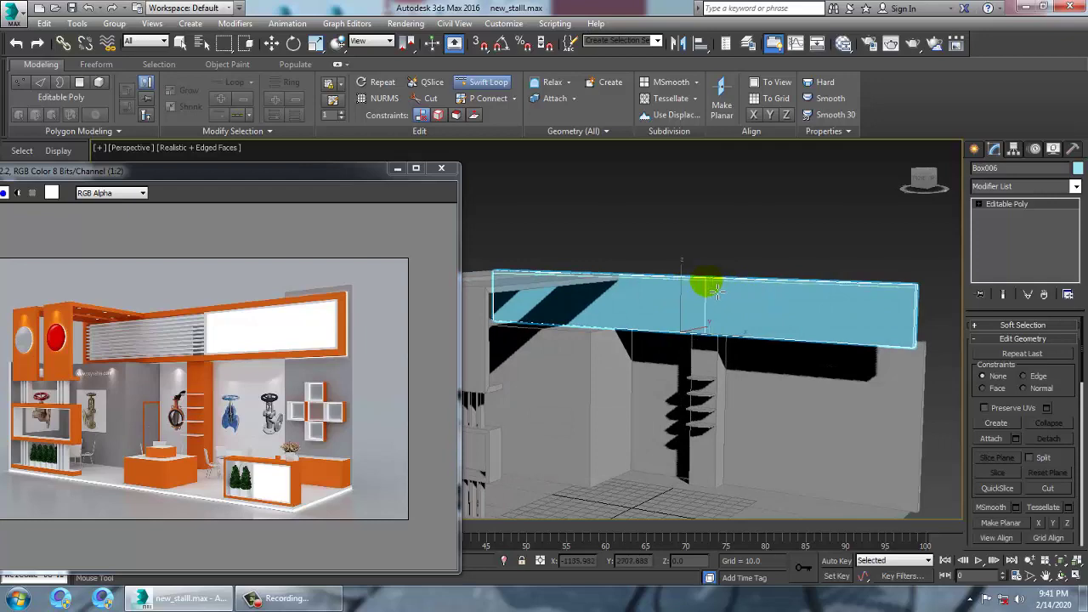
right_click(709, 284)
Inset the front and back polygons of the fascia section beside the overhead beams by 3.459.
middle_click_drag(709, 284, 792, 313, "alt")
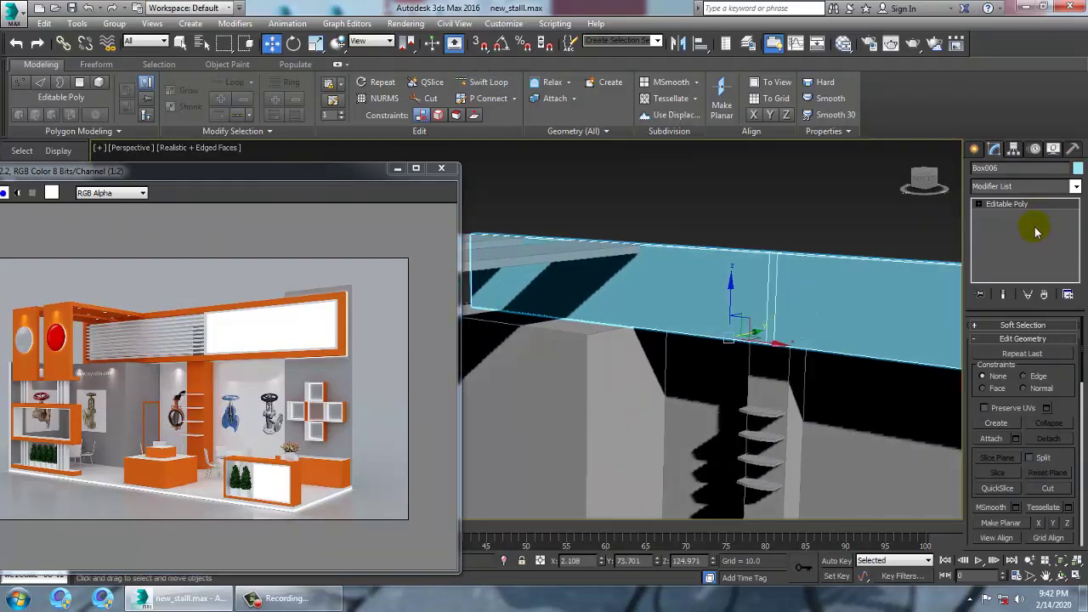
key("4")
left_click(629, 284)
middle_click_drag(629, 285, 841, 298, "alt")
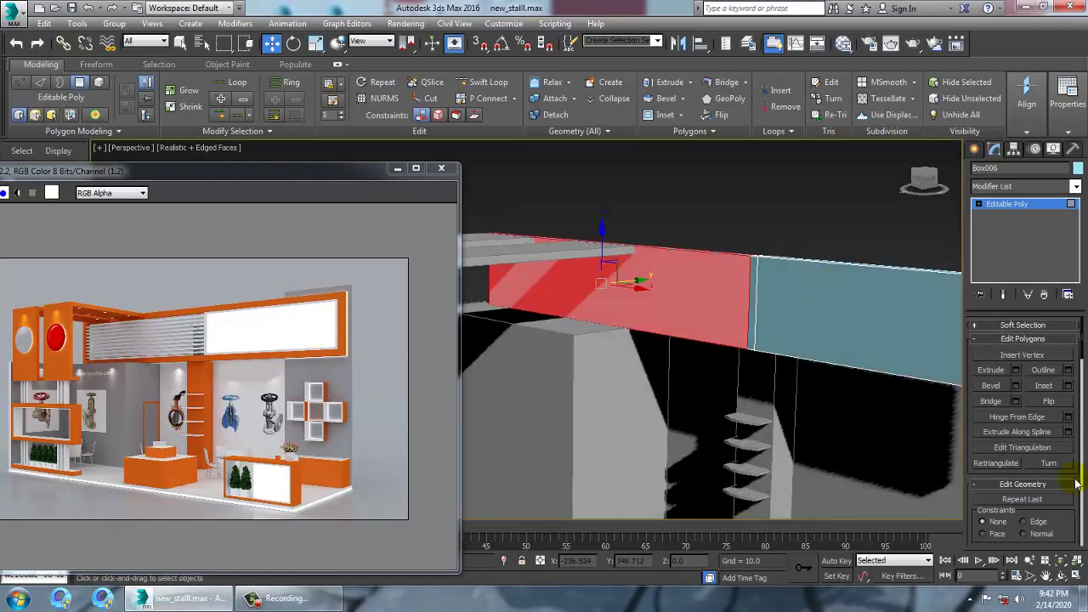
left_click(1068, 385)
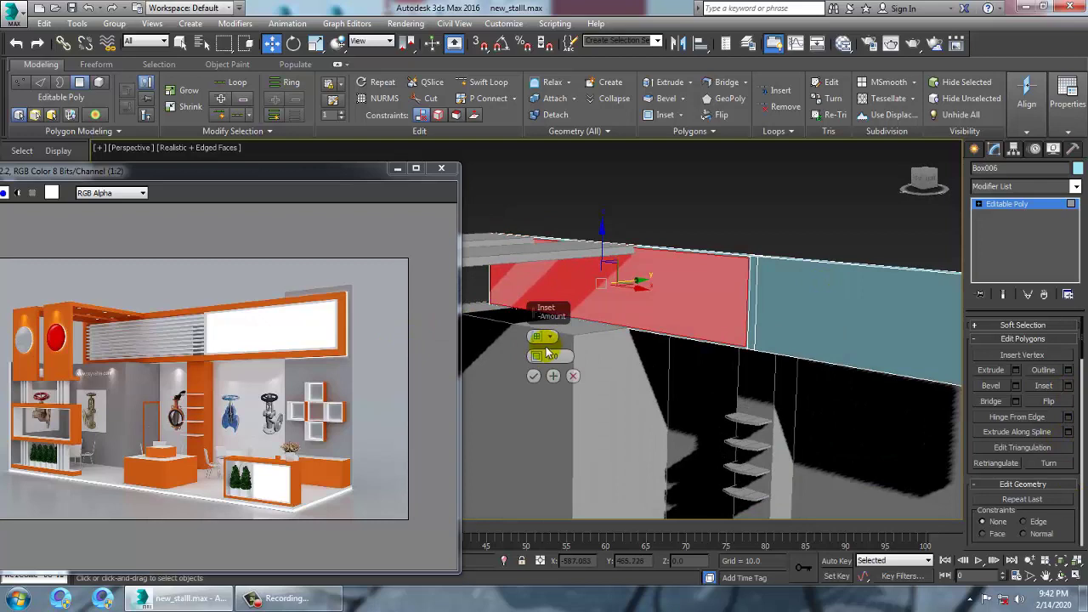
left_click_drag(537, 358, 540, 354)
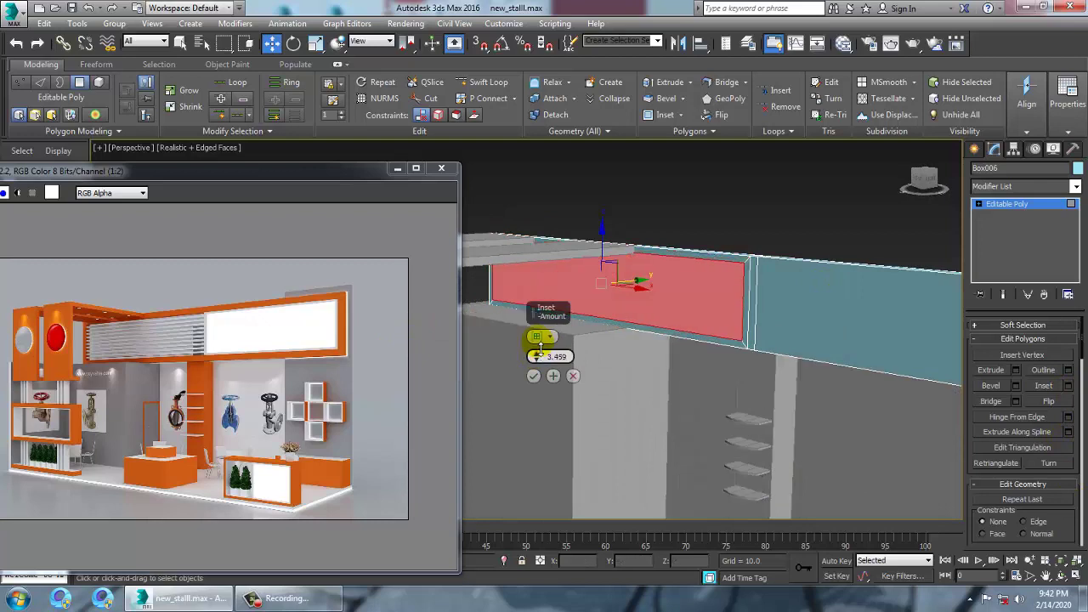
left_click(532, 376)
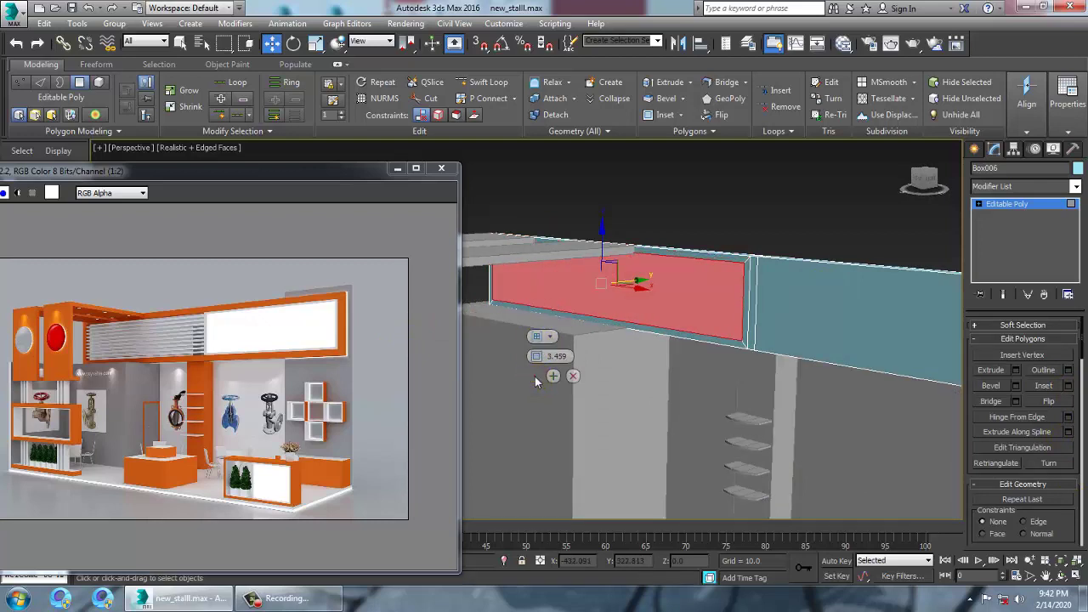
Bridge the inset front and back polygons to cut a rectangular opening through the fascia.
left_click(988, 402)
left_click(1013, 206)
middle_click_drag(803, 270, 813, 285, "alt")
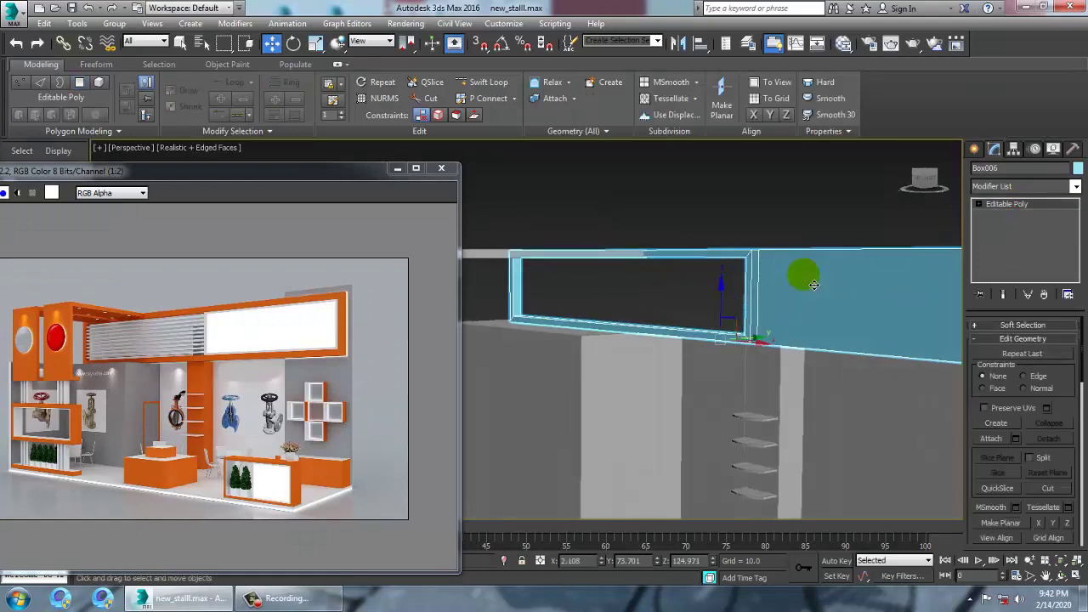